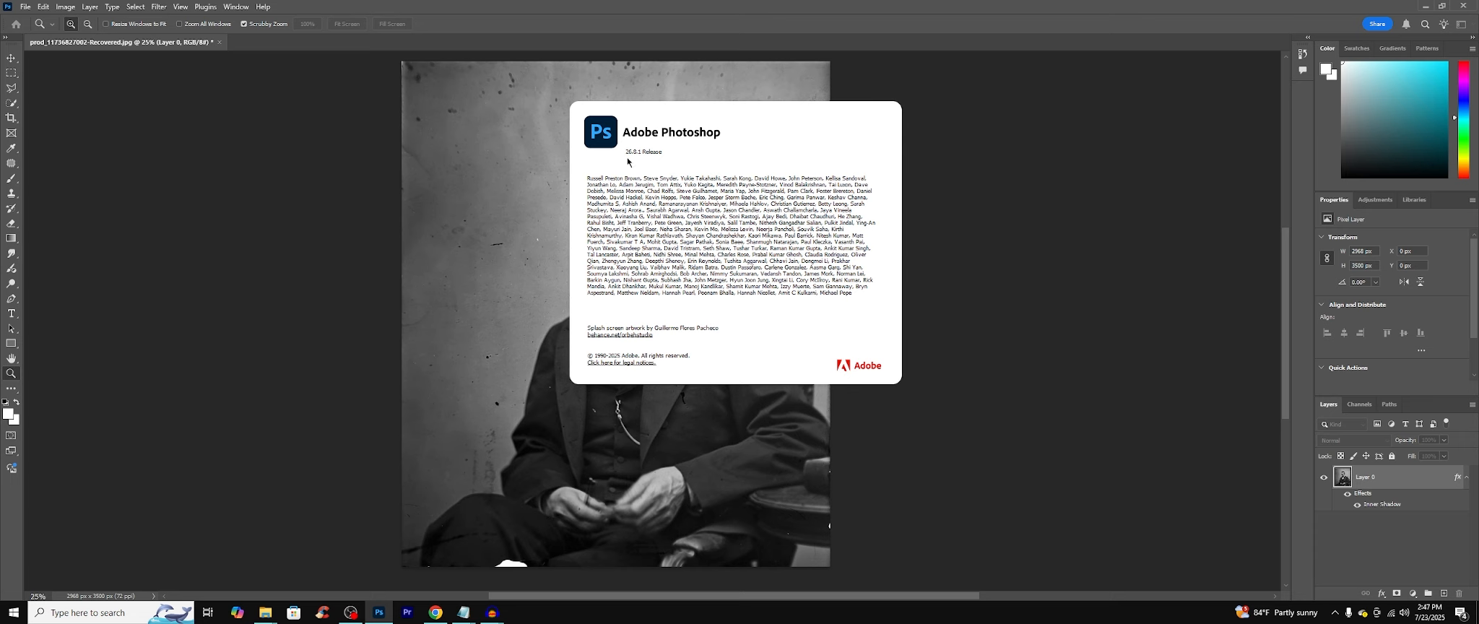
Step: Dismiss the About window and look over the whole portrait for damage
click(839, 278)
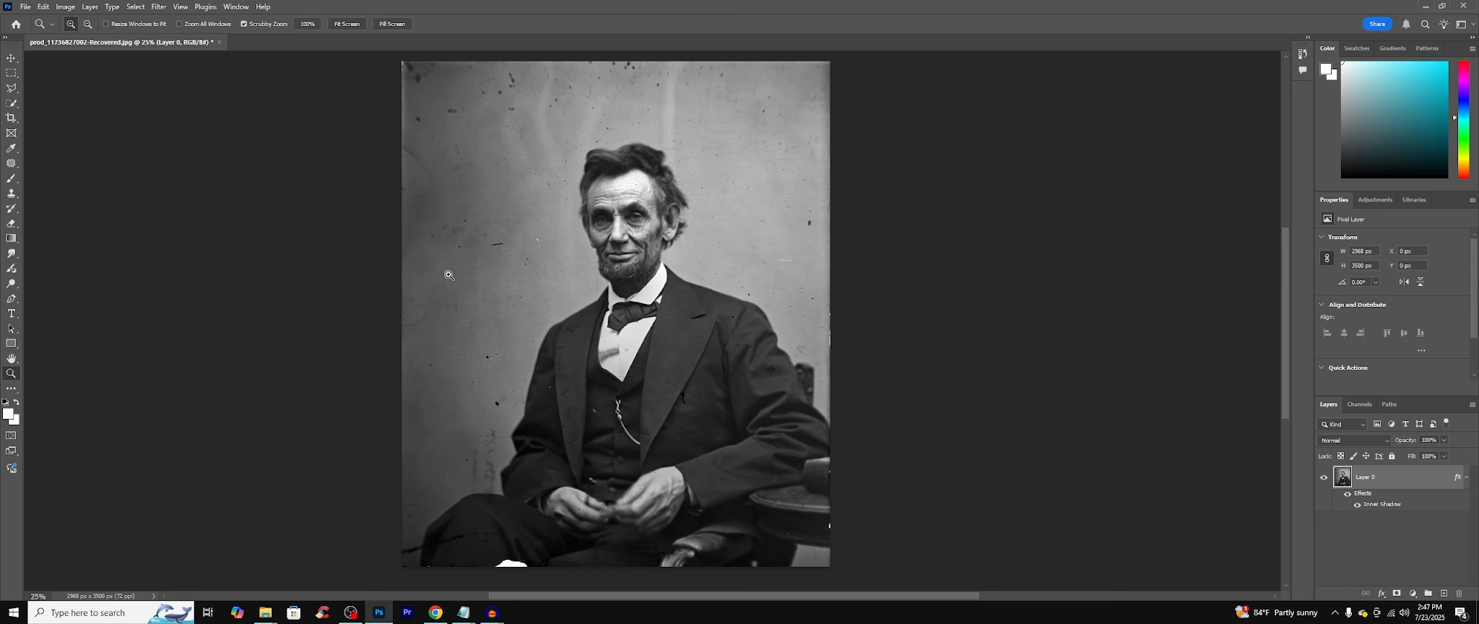
scroll(440, 256, up, 1)
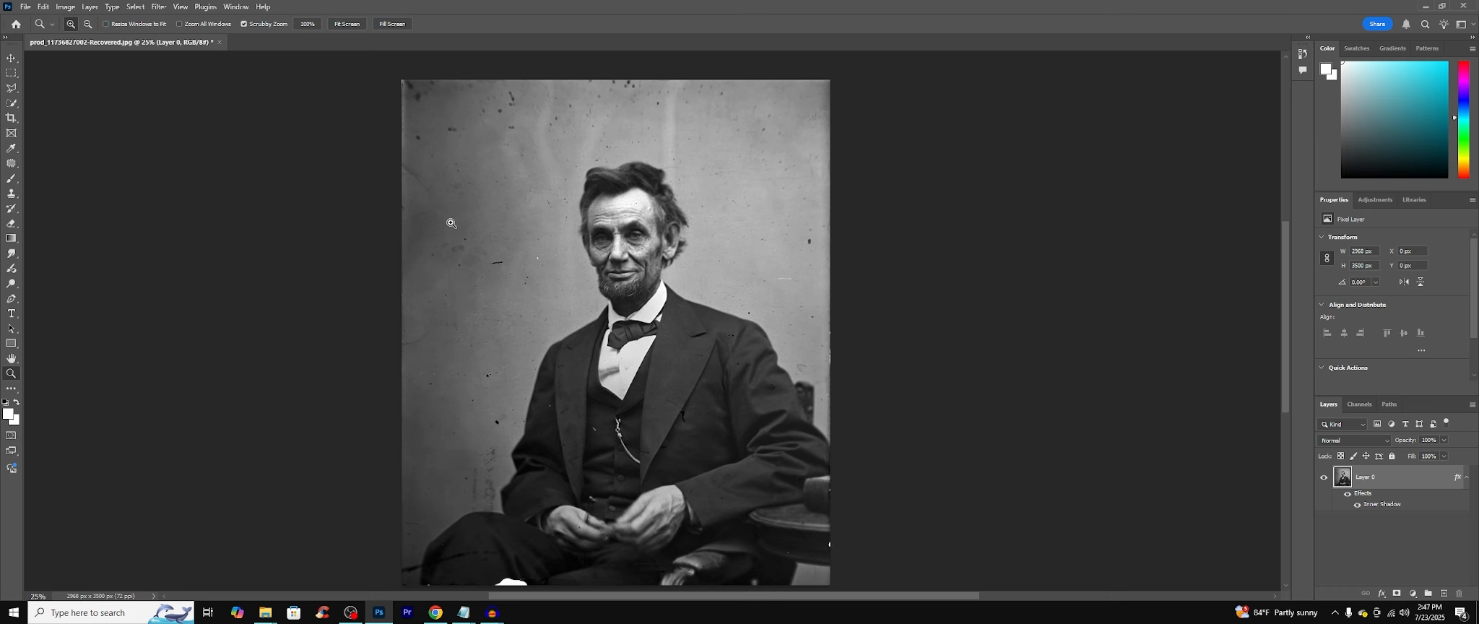
scroll(450, 226, down, 1)
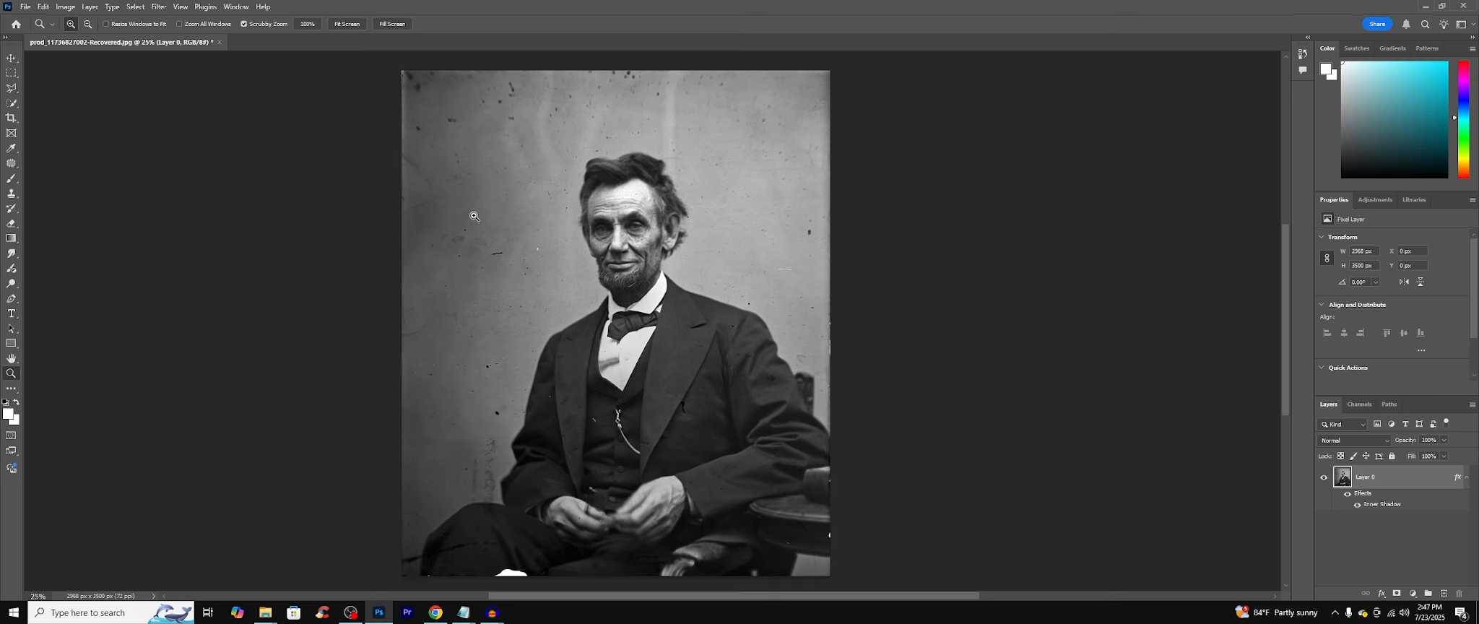
Step: Try to patch out the dark spots on the wall beside the head using the Patch tool in Content-Aware mode
drag(515, 109, 596, 109)
click(12, 164)
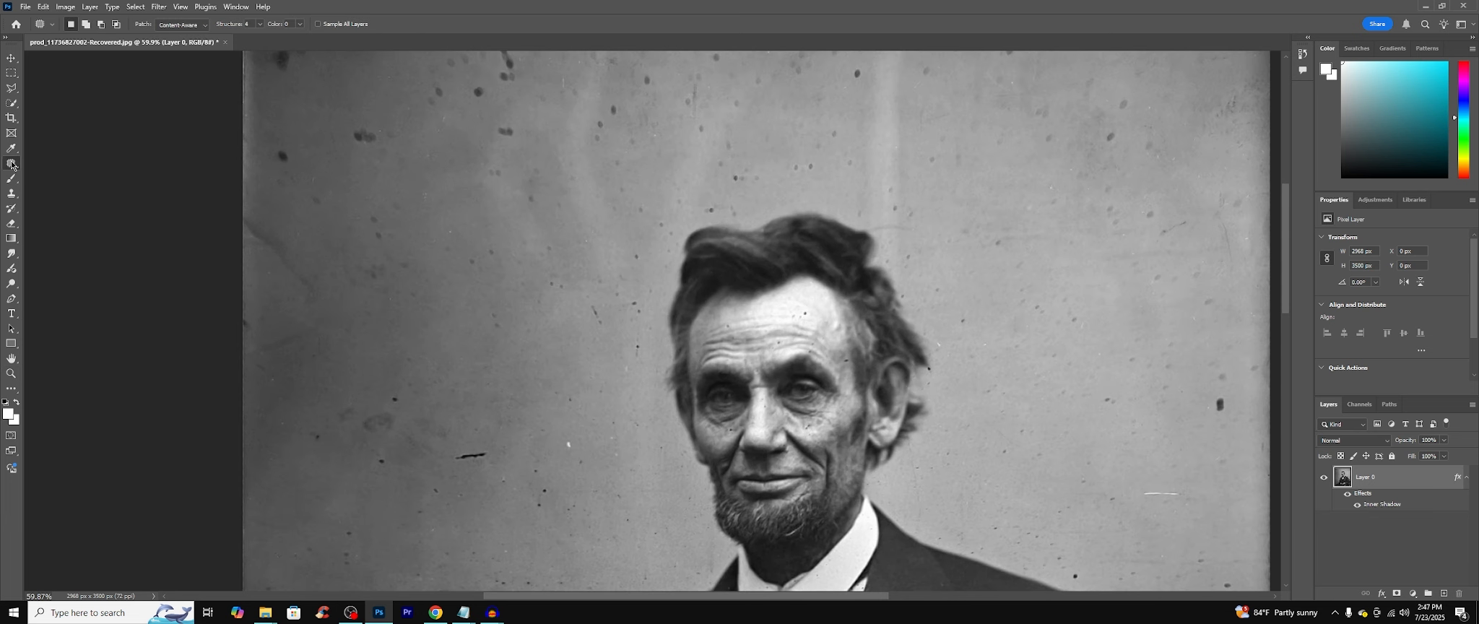
right_click(12, 164)
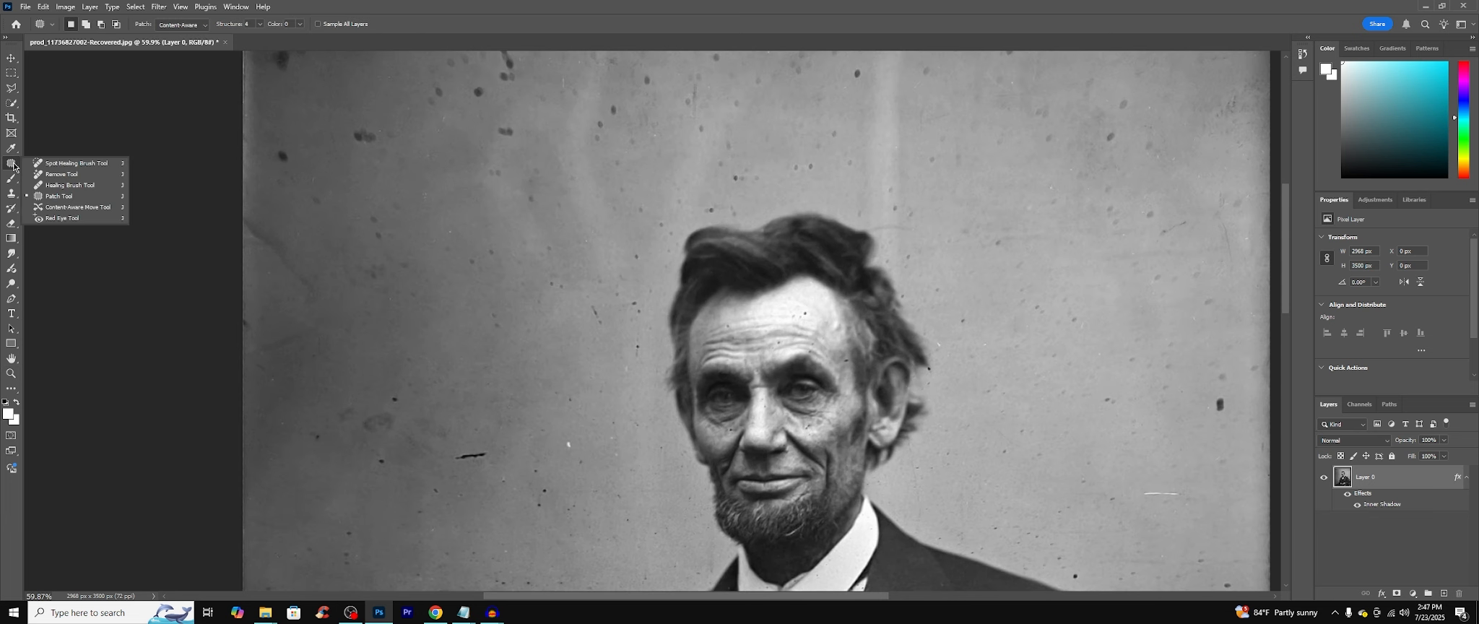
click(65, 196)
mouse_move(504, 147)
mouse_down()
mouse_move(523, 125)
mouse_move(530, 150)
mouse_move(493, 177)
mouse_up()
click(555, 150)
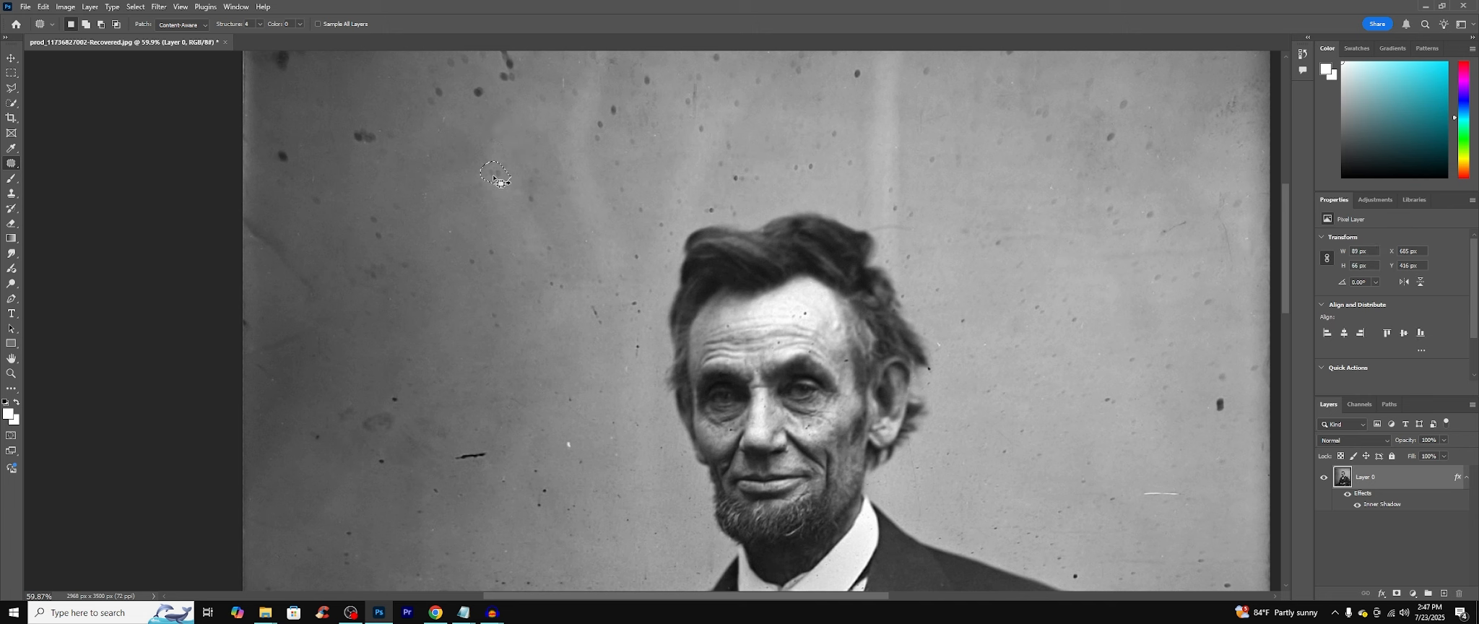
click(505, 263)
Step: Try to patch the black scratch on the wall beside the face and the dark speck on the forehead
scroll(491, 312, down, 2)
mouse_move(453, 373)
mouse_down()
mouse_move(452, 380)
mouse_move(501, 371)
mouse_move(456, 369)
mouse_up()
drag(472, 373, 496, 394)
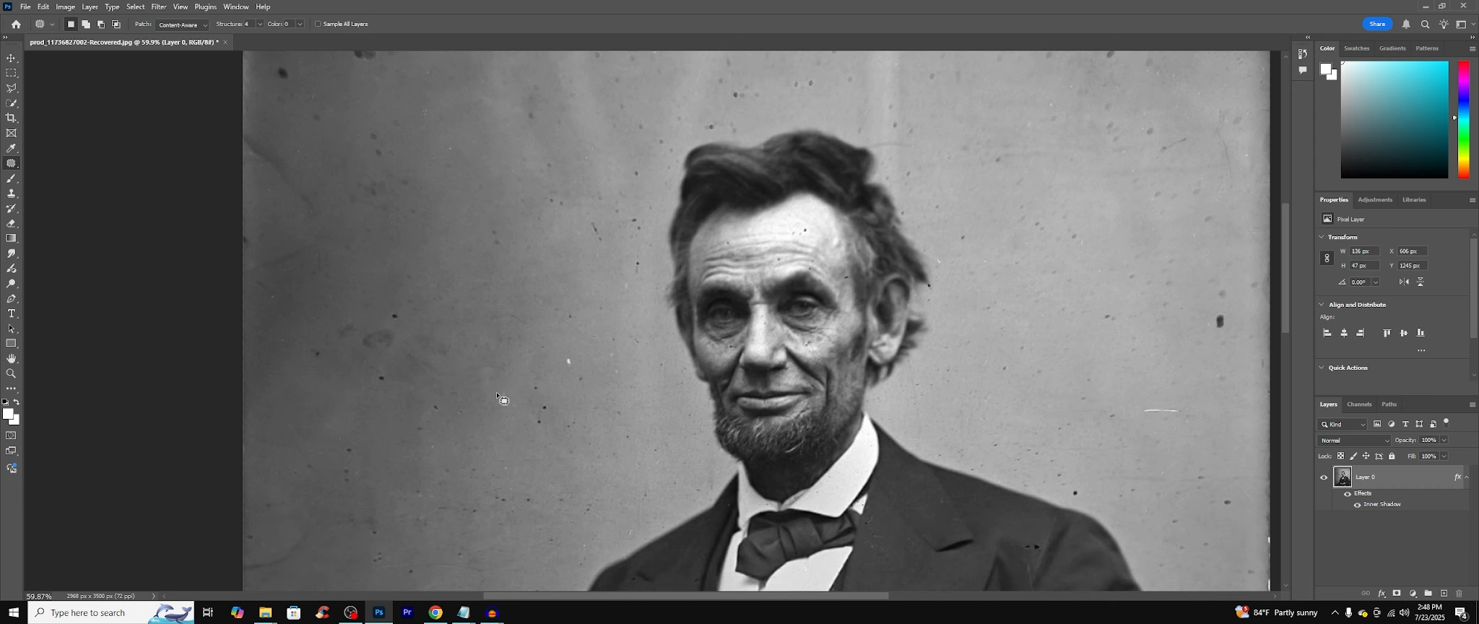
key(ctrl+d)
drag(800, 233, 821, 272)
key(ctrl+d)
Step: Try to patch a larger speckled wall area next to the cheek, and undo it
mouse_move(510, 351)
mouse_down()
mouse_move(536, 448)
mouse_move(610, 305)
mouse_move(557, 329)
mouse_up()
drag(573, 431, 482, 276)
key(ctrl+d)
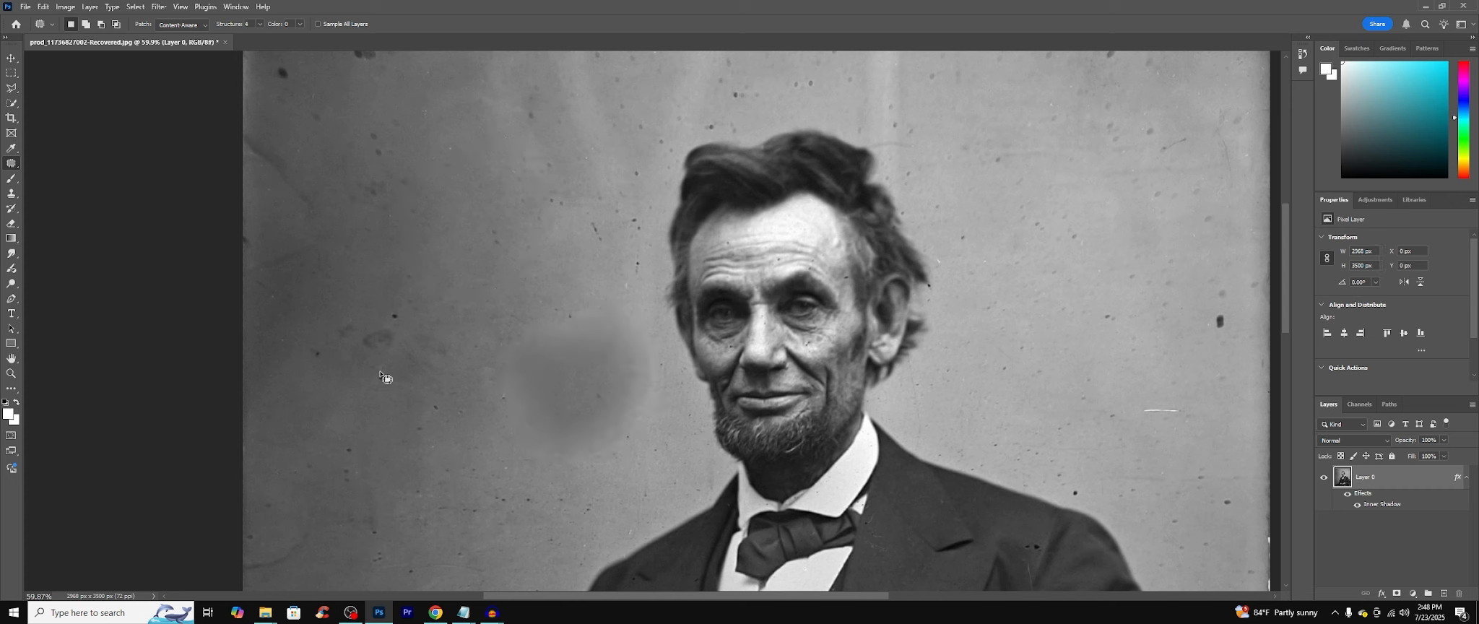
key(ctrl+z)
key(ctrl+z)
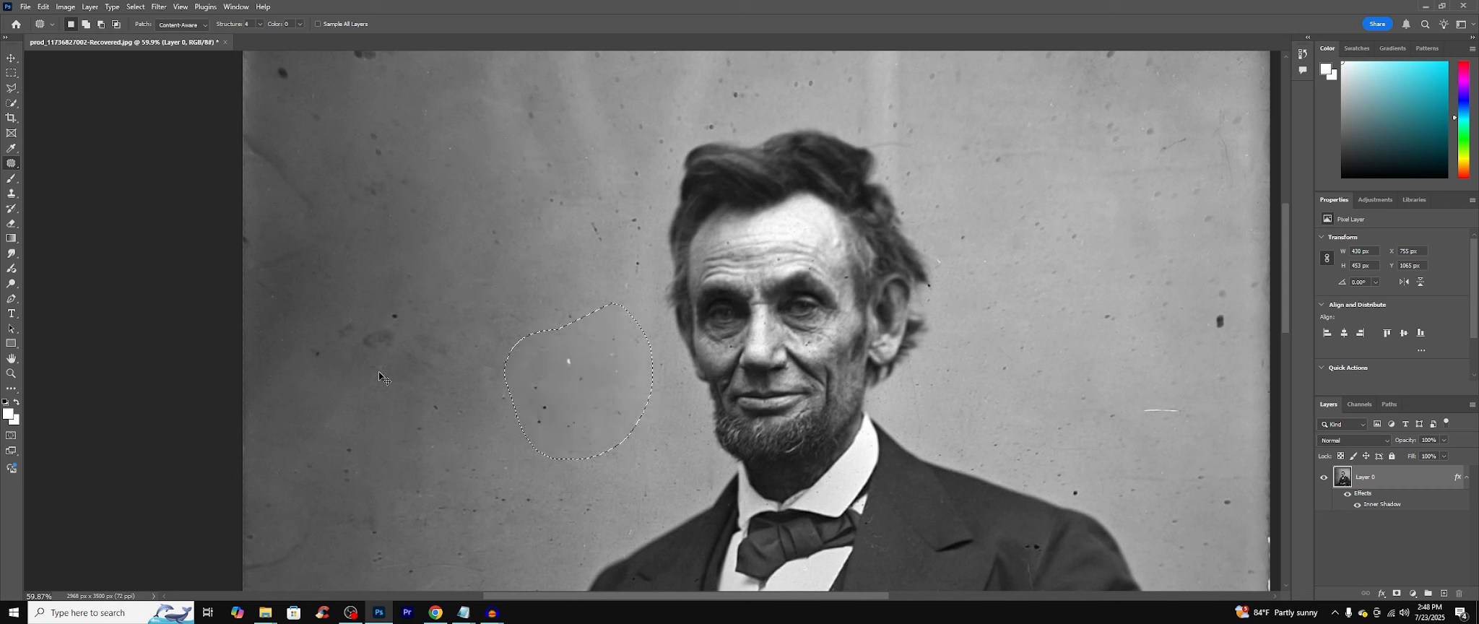
Step: Switch the patch mode to Normal and patch the same wall area next to the cheek
click(186, 41)
drag(571, 404, 334, 333)
key(ctrl+d)
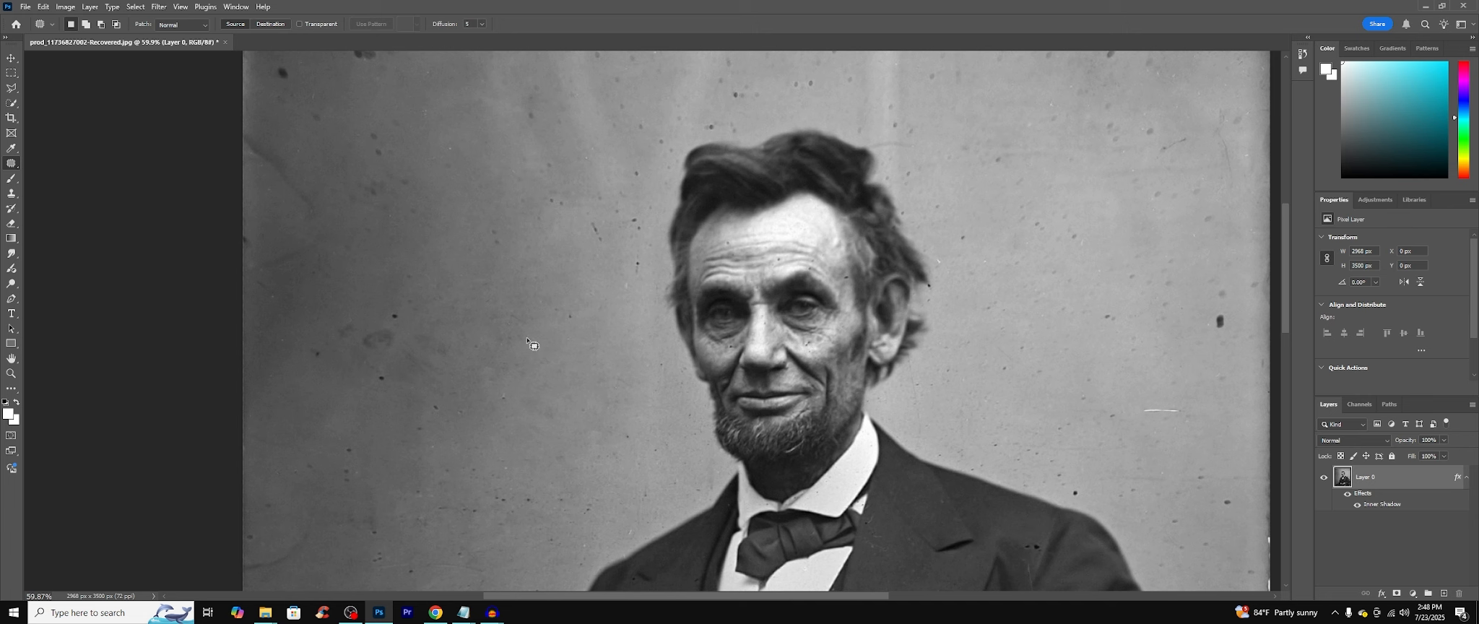
Step: Undo all the Patch tool repairs made so far and clear the selection
key(ctrl+z)
key(ctrl+z)
key(ctrl+z)
key(ctrl+z)
key(ctrl+z)
key(ctrl+z)
key(ctrl+z)
key(ctrl+z)
key(ctrl+z)
key(ctrl+z)
key(ctrl+z)
key(ctrl+z)
key(ctrl+z)
key(ctrl+z)
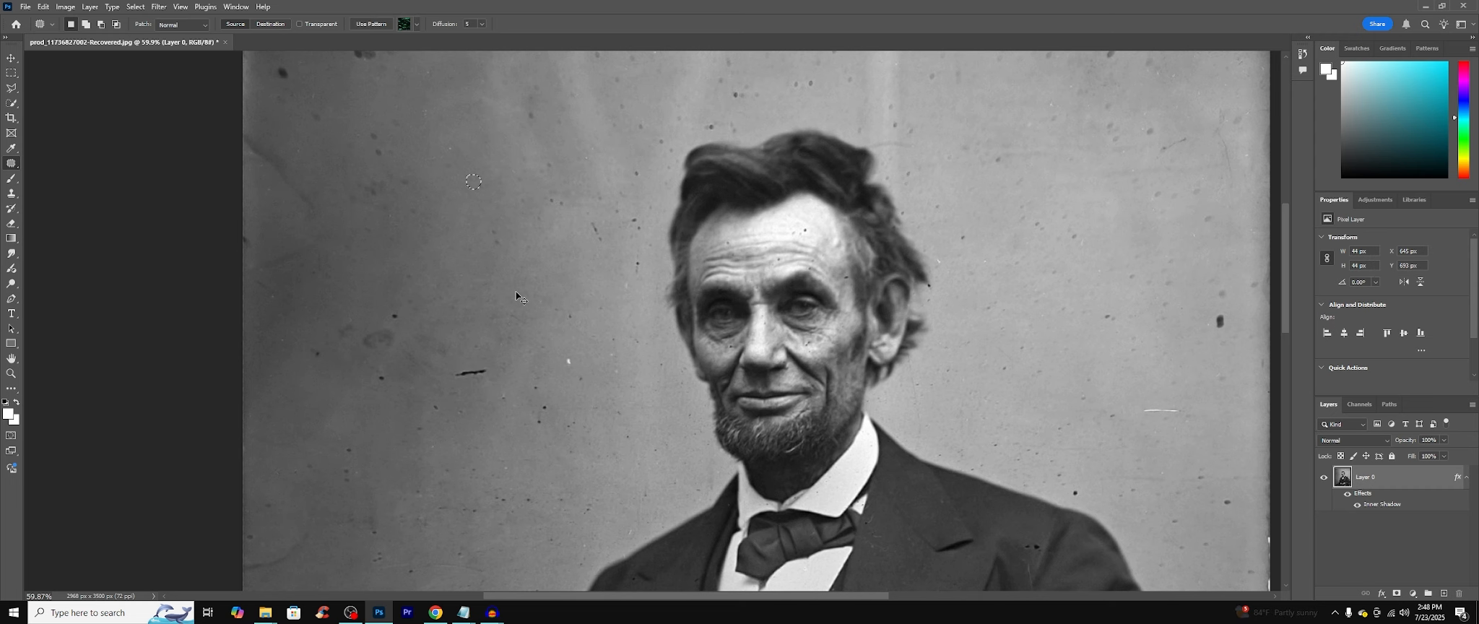
scroll(516, 291, up, 3)
key(ctrl+d)
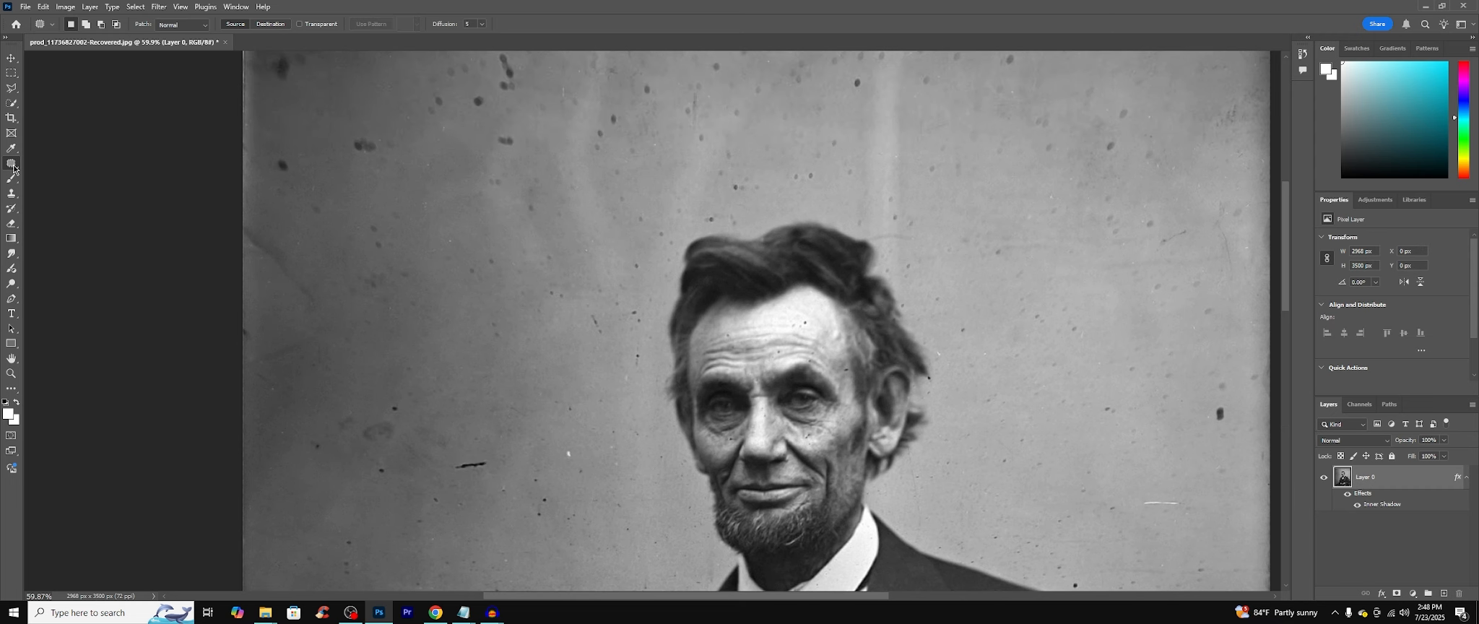
Step: Activate the Remove tool and reduce its brush to slightly larger than the dark wall spots
right_click(11, 164)
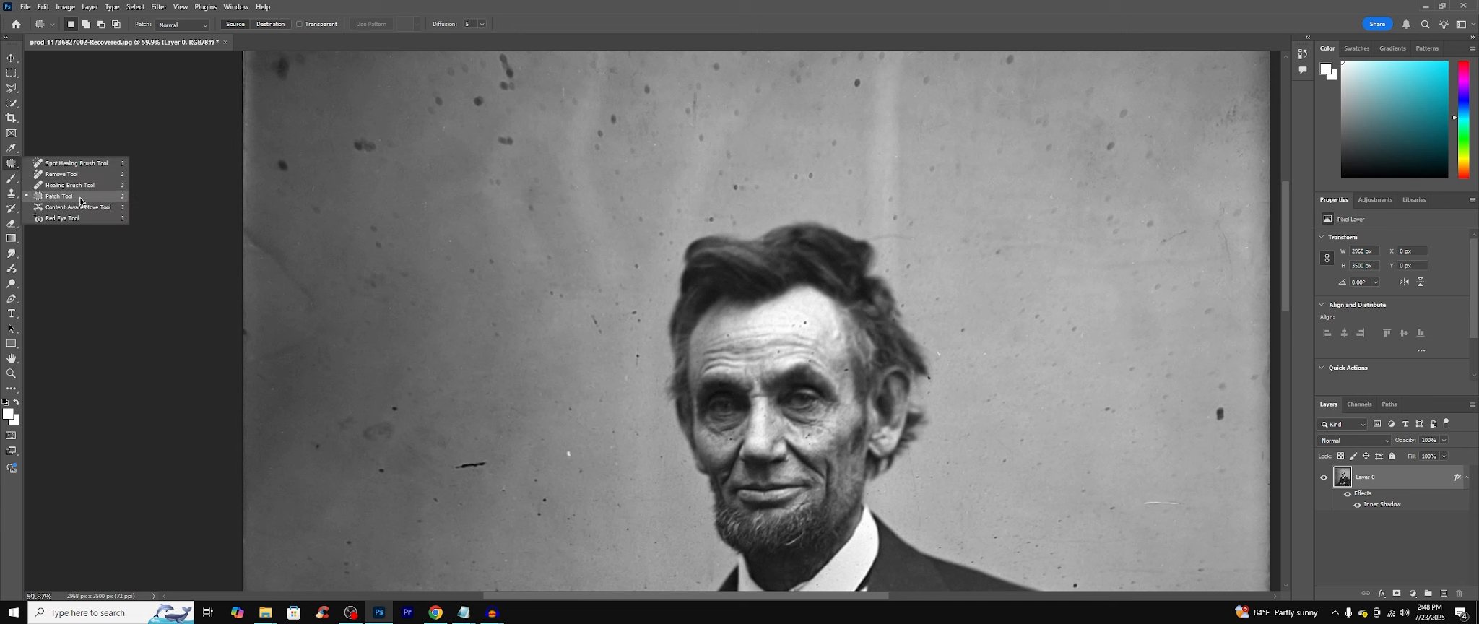
click(44, 176)
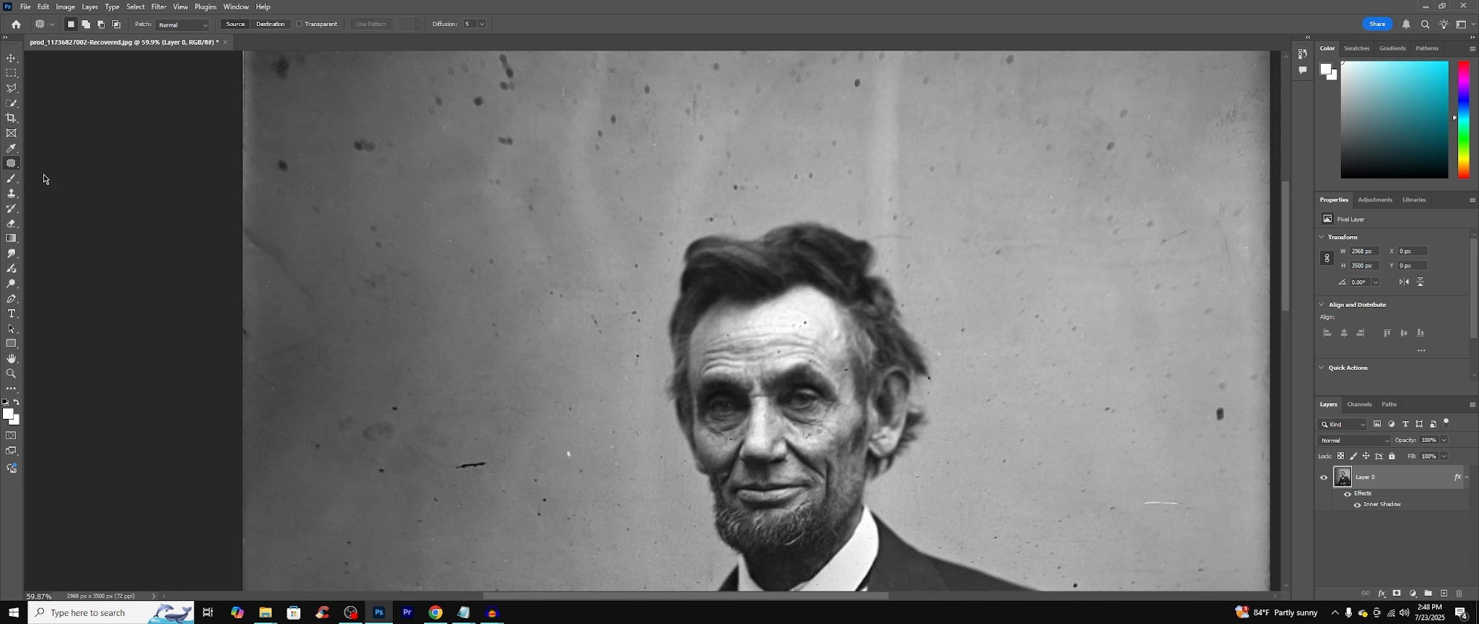
scroll(617, 205, up, 3)
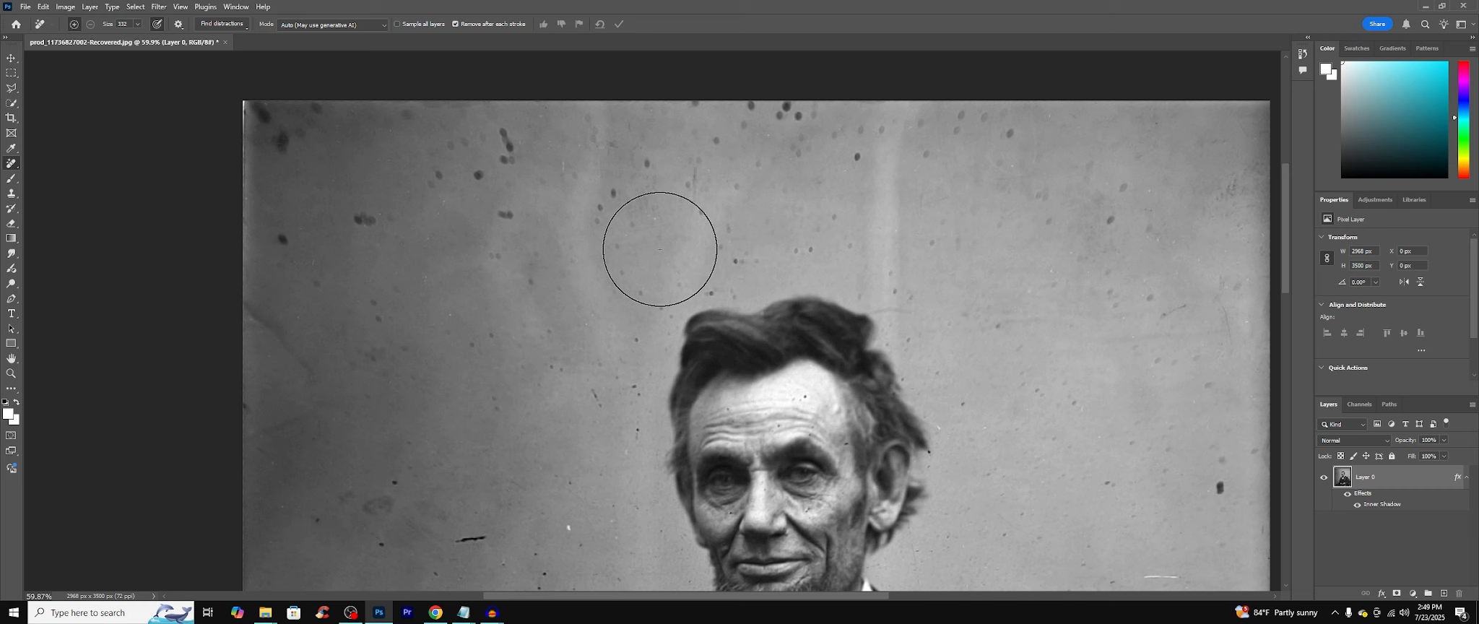
click(134, 28)
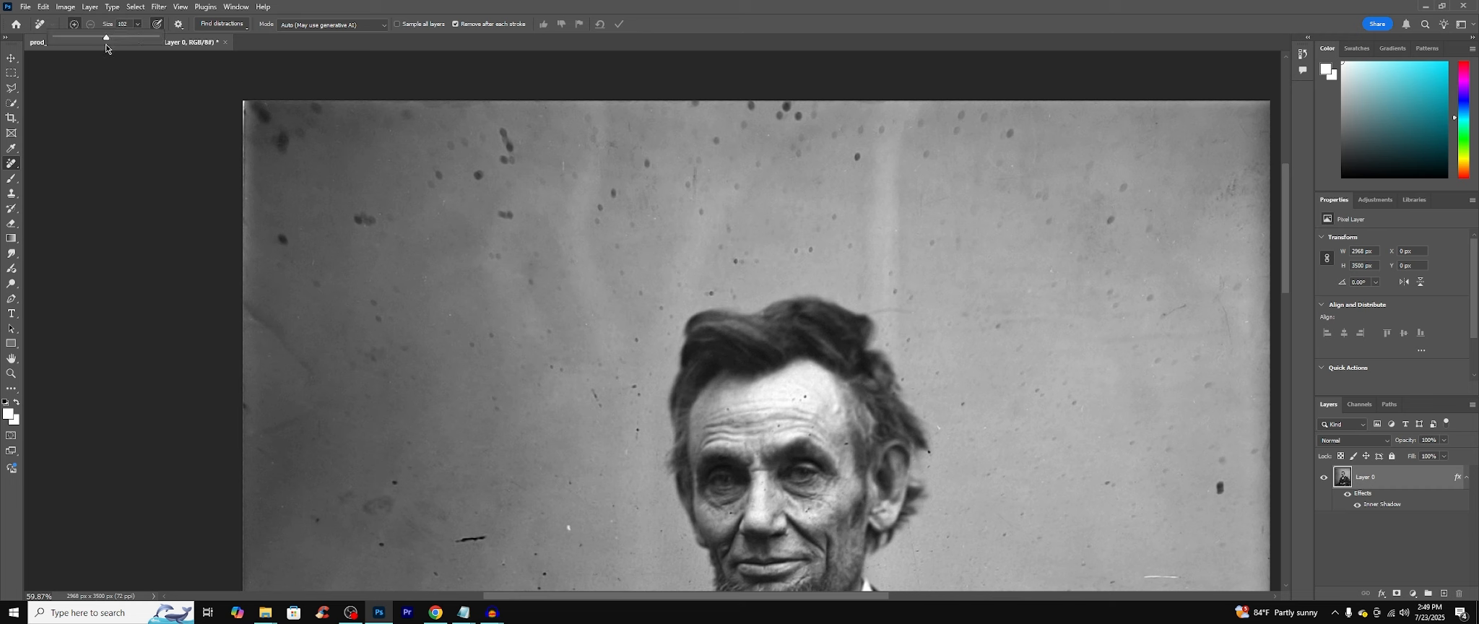
click(422, 2)
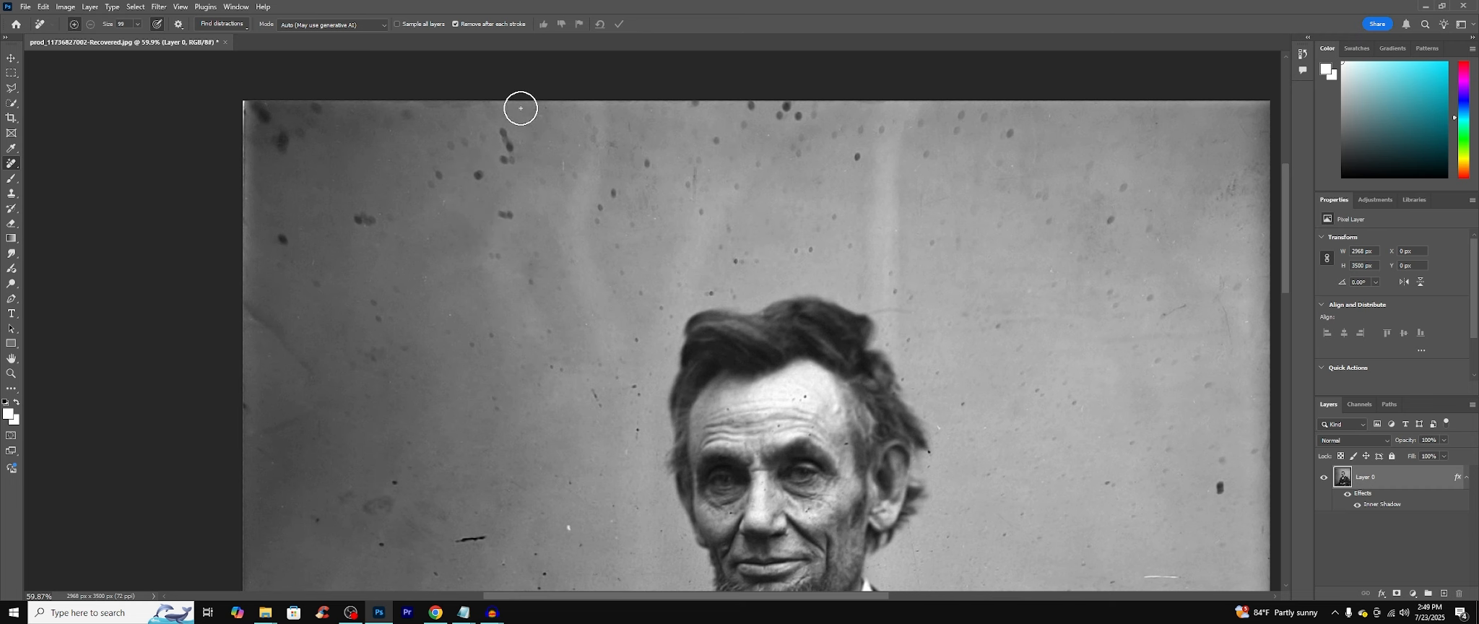
Step: Remove the white scratch and the small specks on the wall above the shoulder on the image's right side
scroll(527, 115, down, 4)
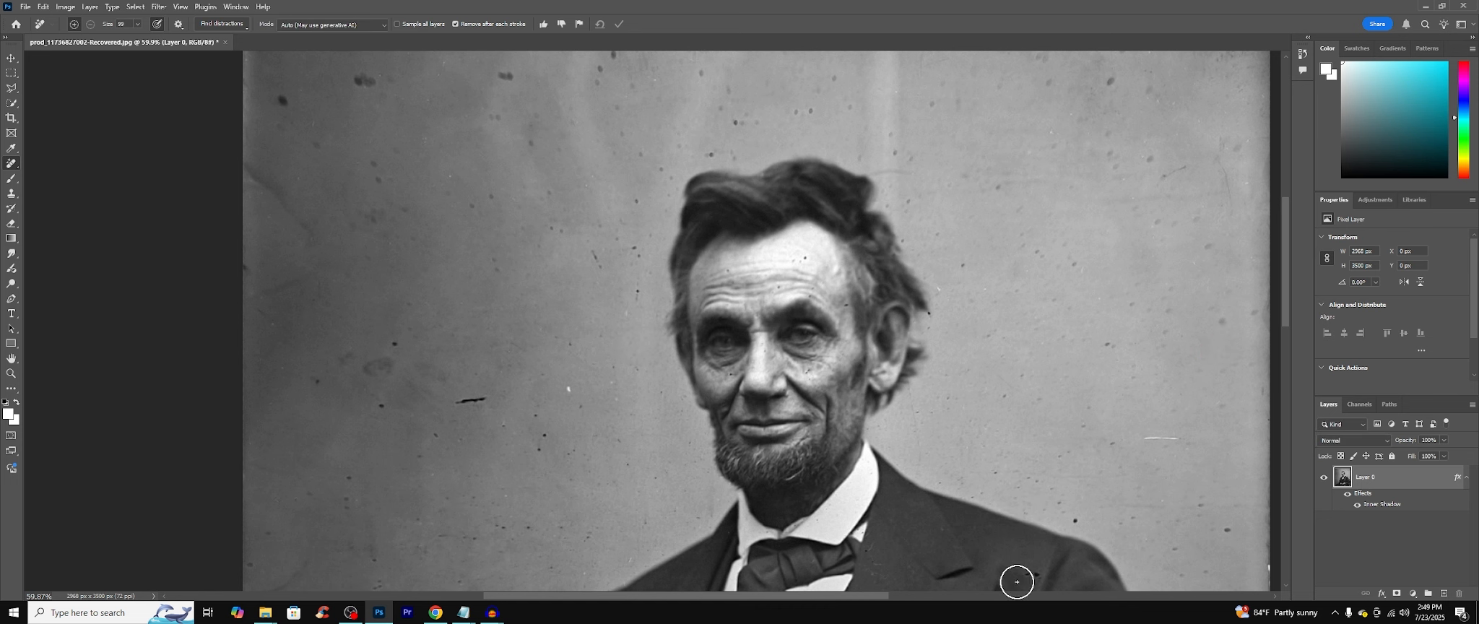
drag(864, 600, 942, 598)
scroll(957, 568, down, 4)
drag(904, 319, 975, 318)
click(956, 389)
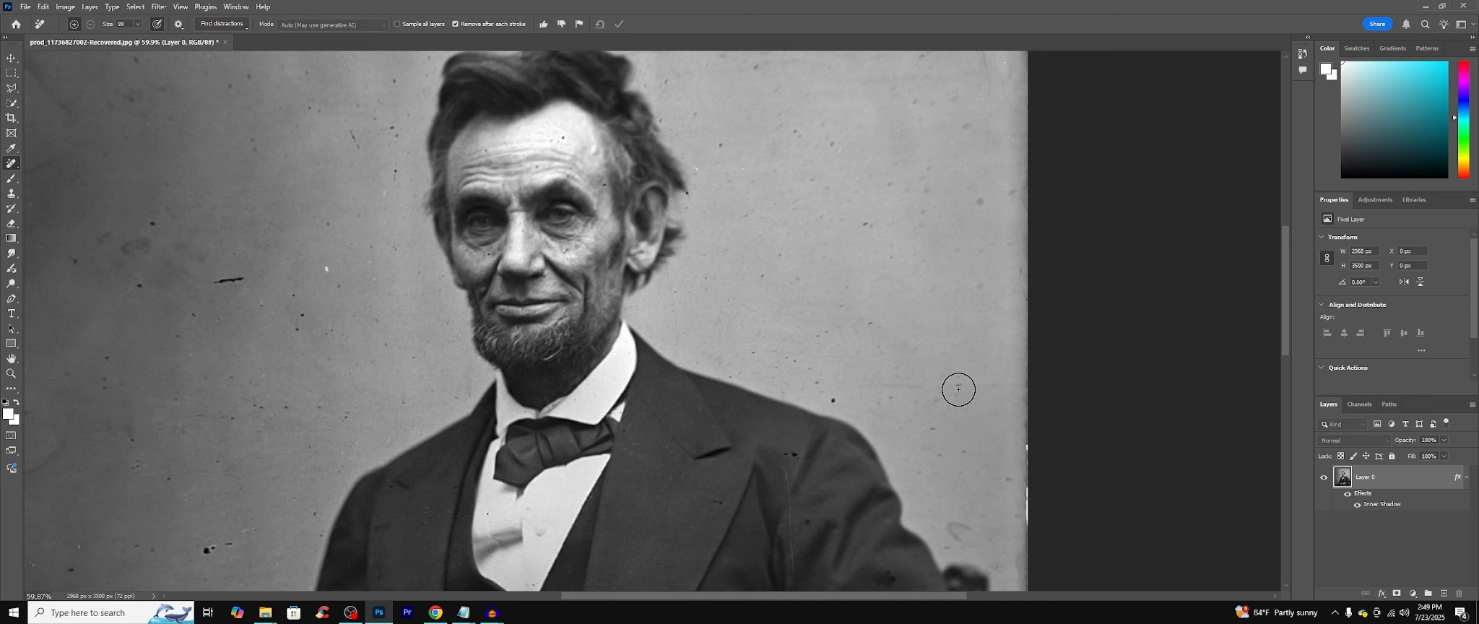
click(868, 325)
click(839, 393)
click(817, 374)
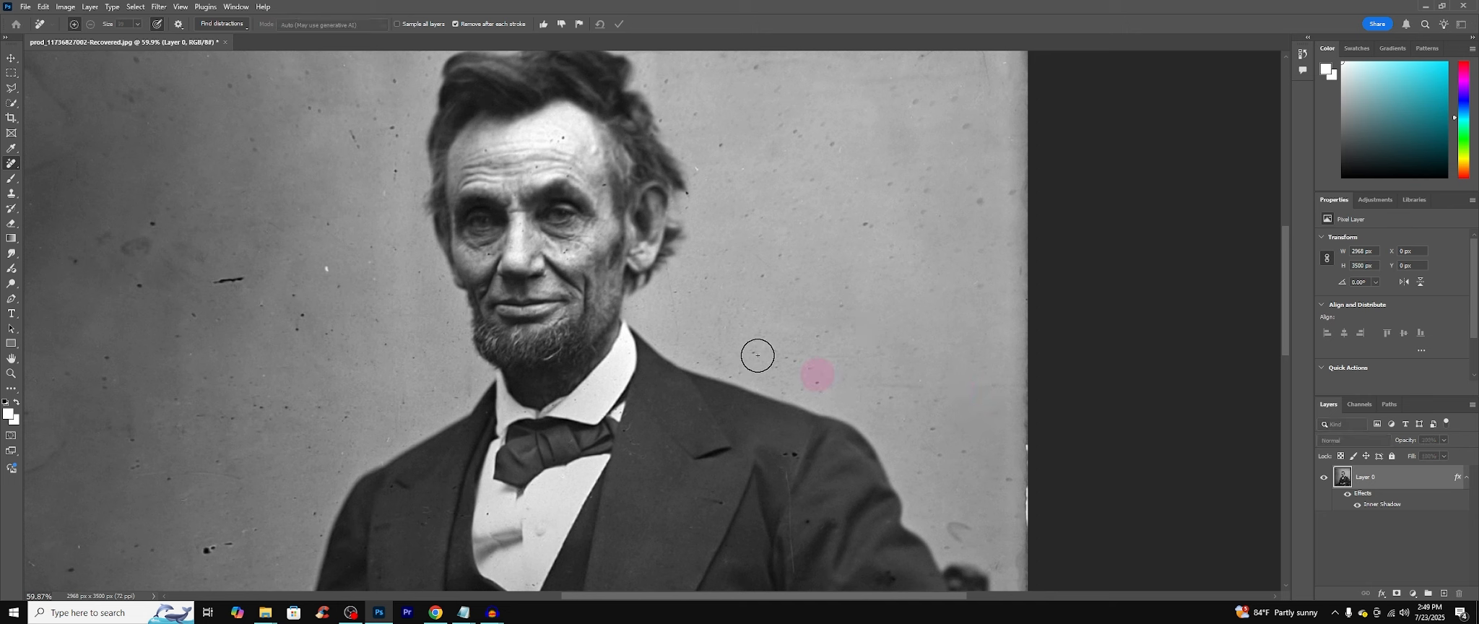
click(787, 359)
click(787, 384)
click(741, 363)
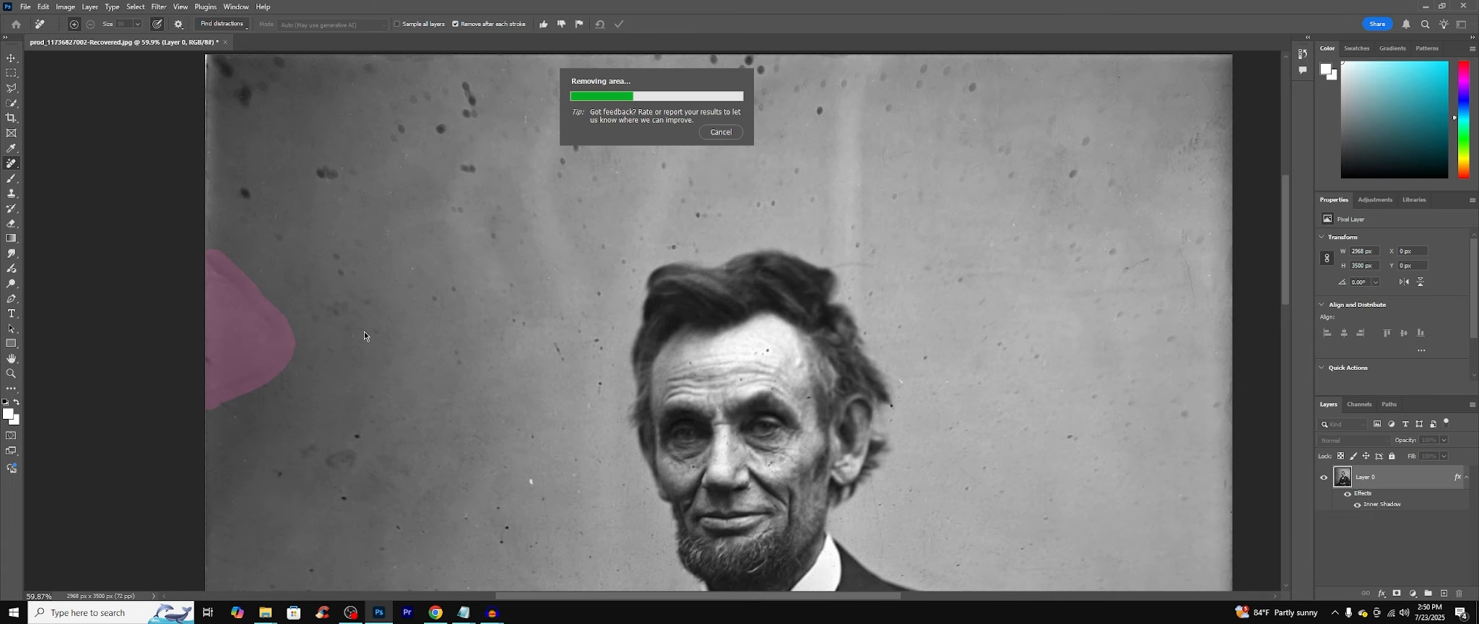
Step: Remove the cluster of dark spots along the top edge of the wall above the head
scroll(538, 421, up, 2)
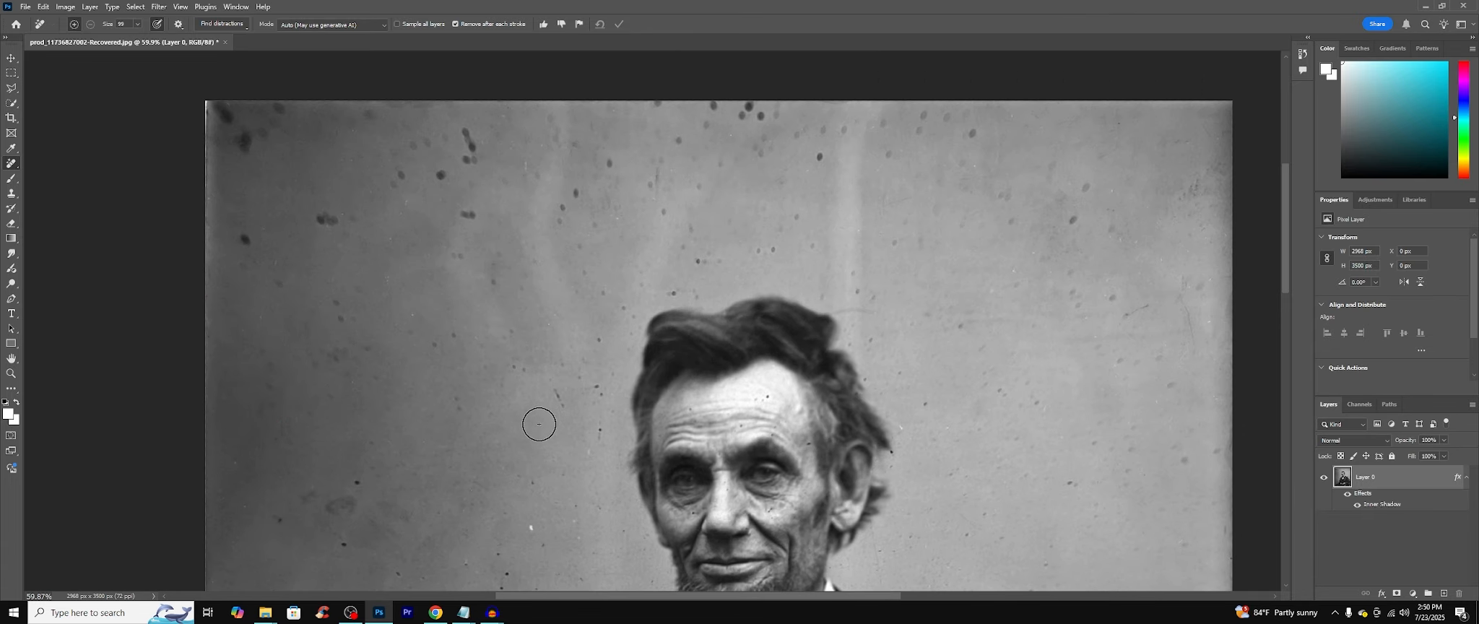
scroll(538, 421, up, 2)
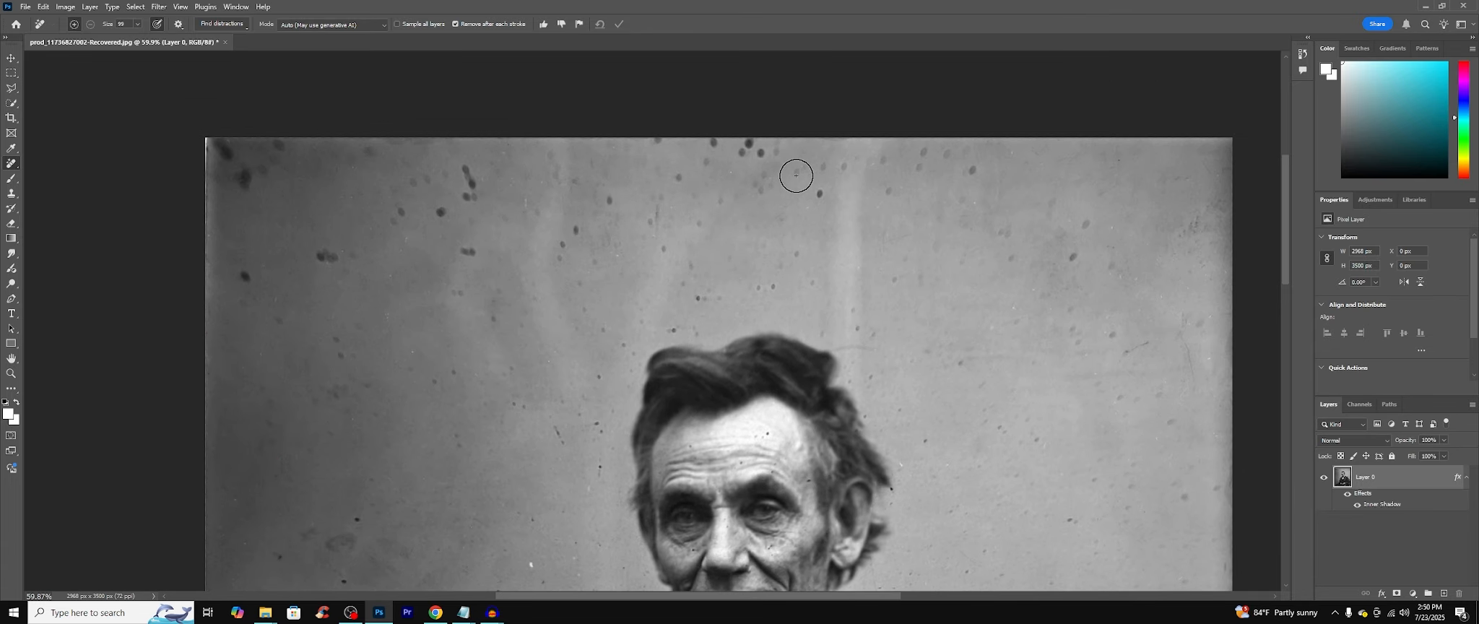
drag(654, 144, 683, 148)
click(708, 161)
click(752, 145)
click(712, 145)
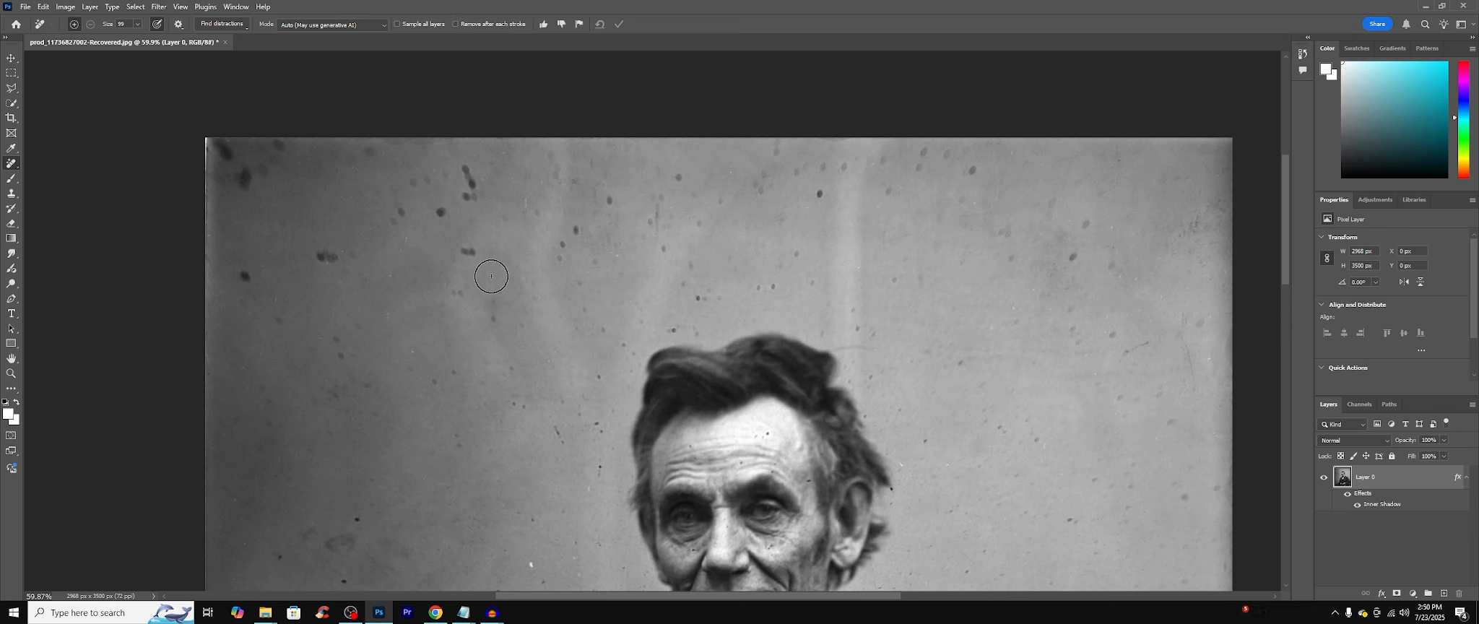
Step: Mark the dark spots on the upper wall to the left of the head and remove them in a single pass
drag(463, 163, 468, 189)
click(448, 206)
click(472, 251)
drag(562, 250, 575, 231)
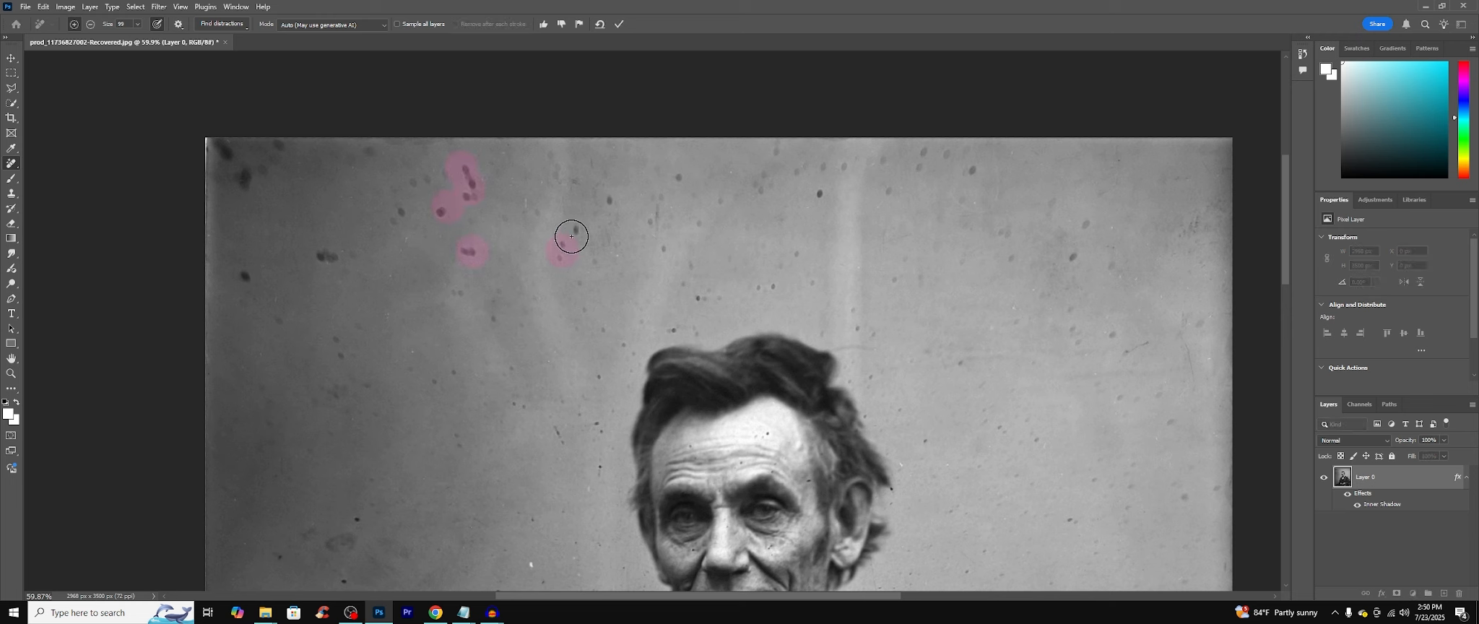
click(606, 202)
click(649, 216)
click(666, 252)
click(679, 179)
key(Return)
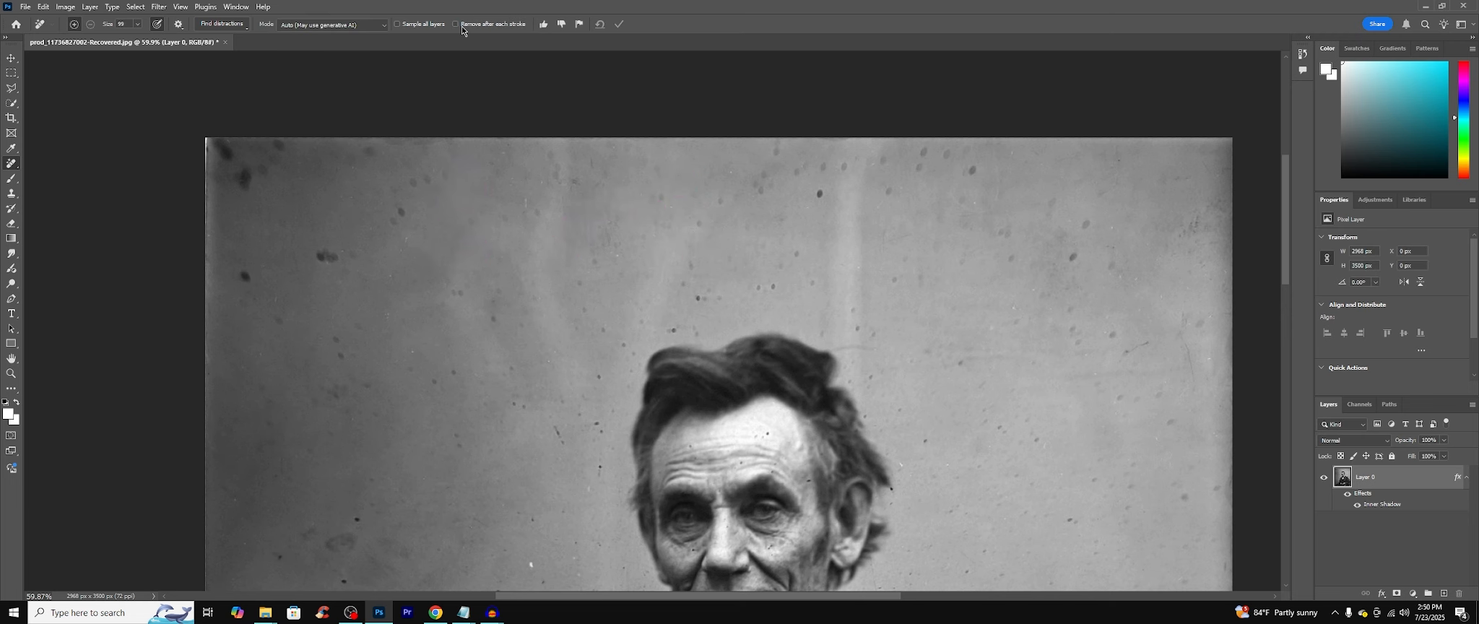
Step: Remove the dark spots in the photo's upper-left corner and the blemishes along its upper left edge
scroll(431, 235, down, 1)
scroll(339, 188, up, 1)
mouse_move(218, 129)
mouse_down()
mouse_move(248, 168)
mouse_move(279, 118)
mouse_up()
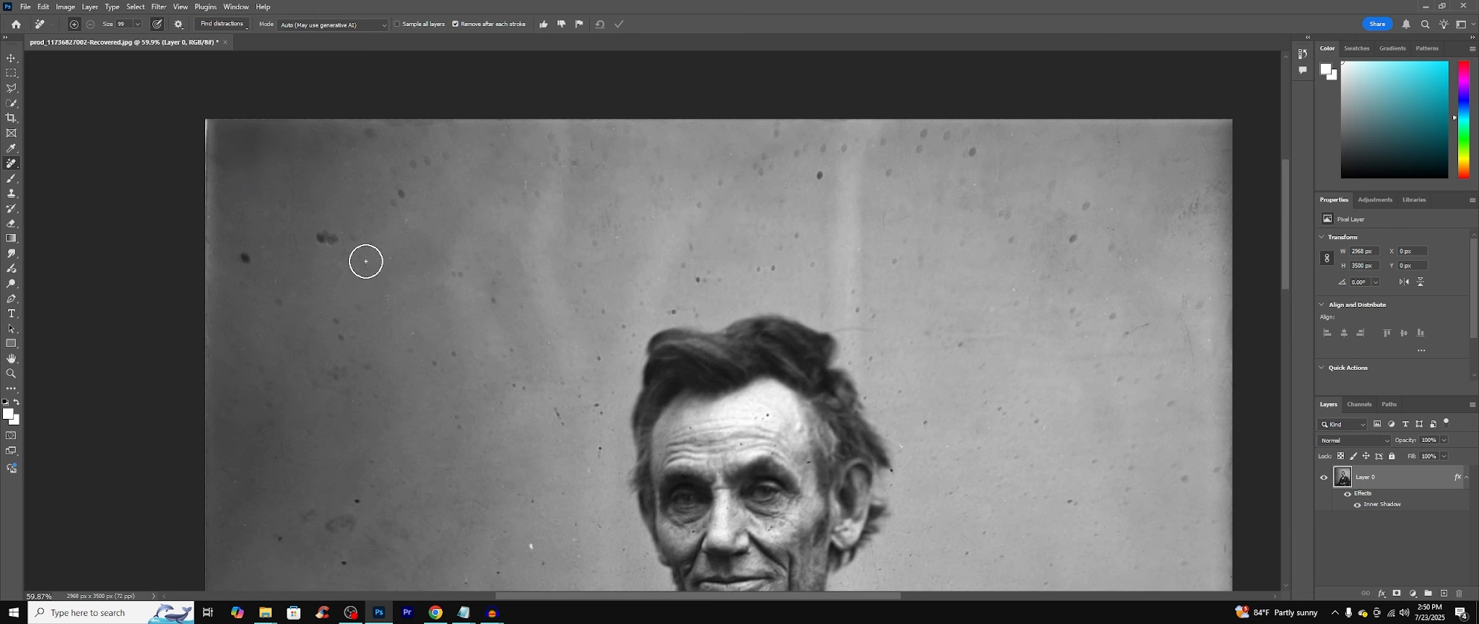
click(325, 237)
click(243, 259)
click(280, 302)
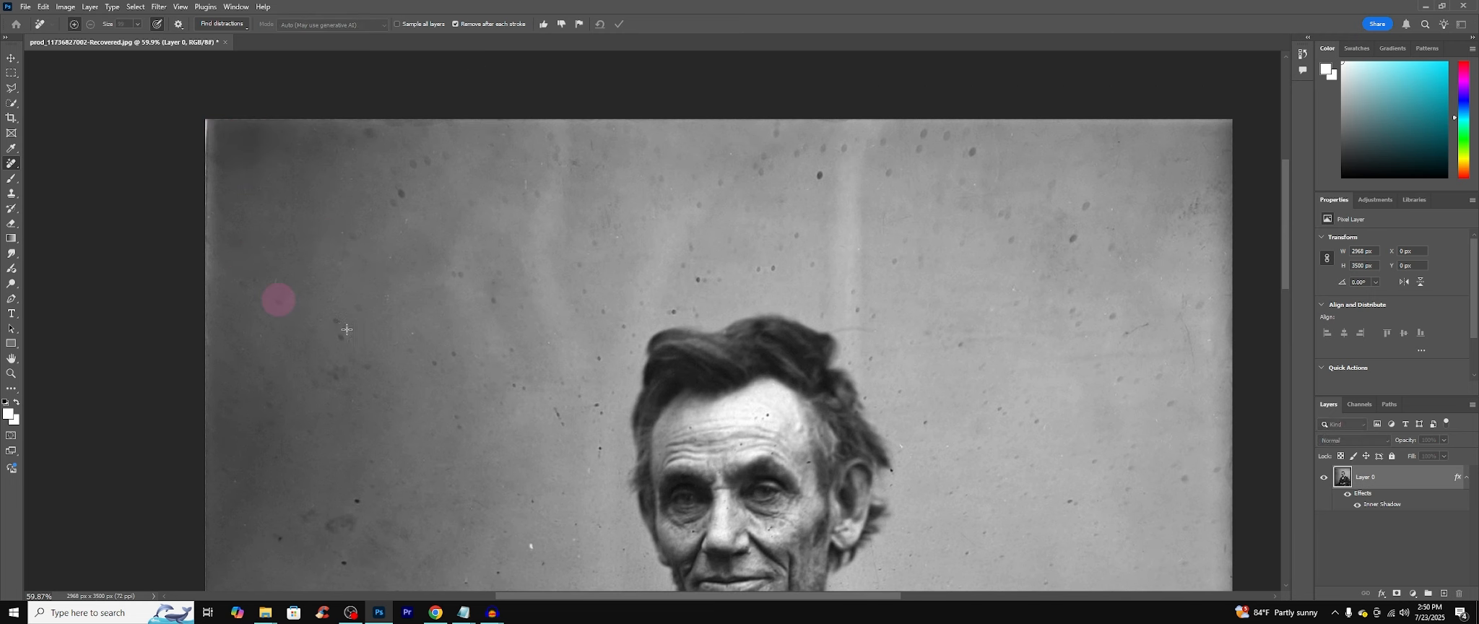
click(343, 332)
click(402, 188)
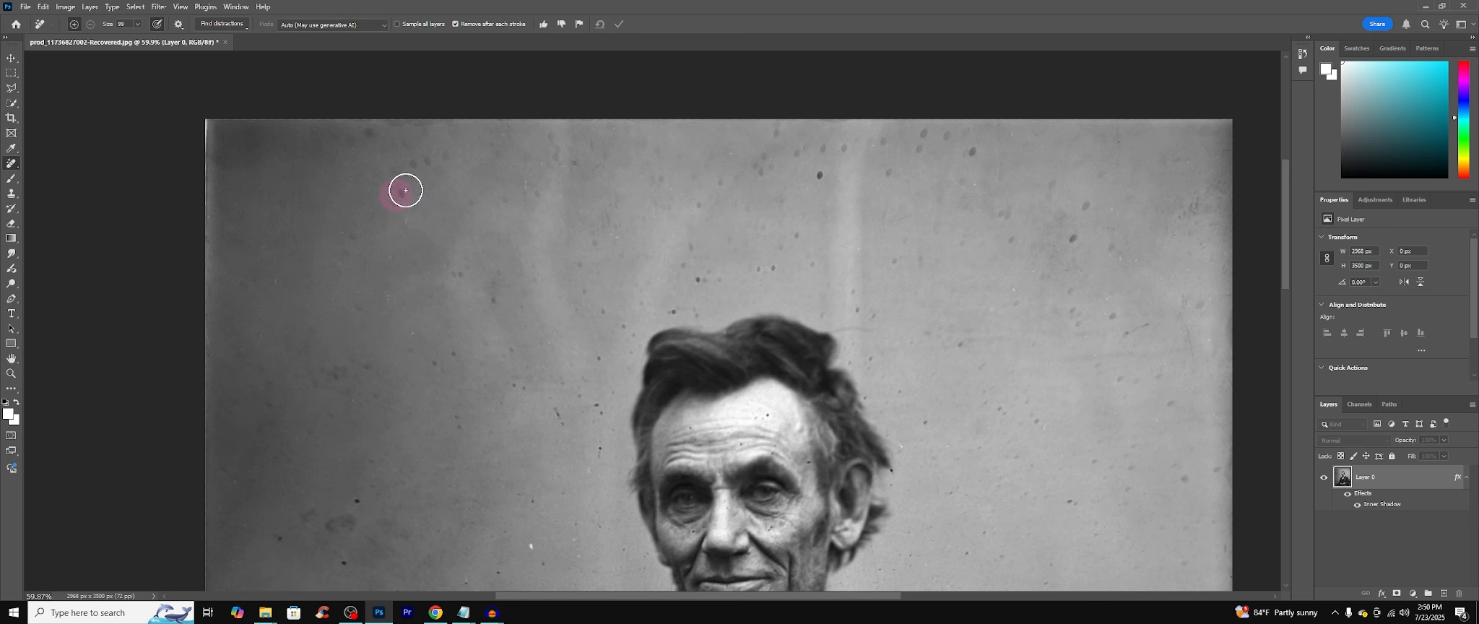
click(442, 160)
drag(221, 132, 220, 278)
Step: Remove the specks beside the hair and the dark marks on the lower wall to the left of the jacket
scroll(433, 289, down, 3)
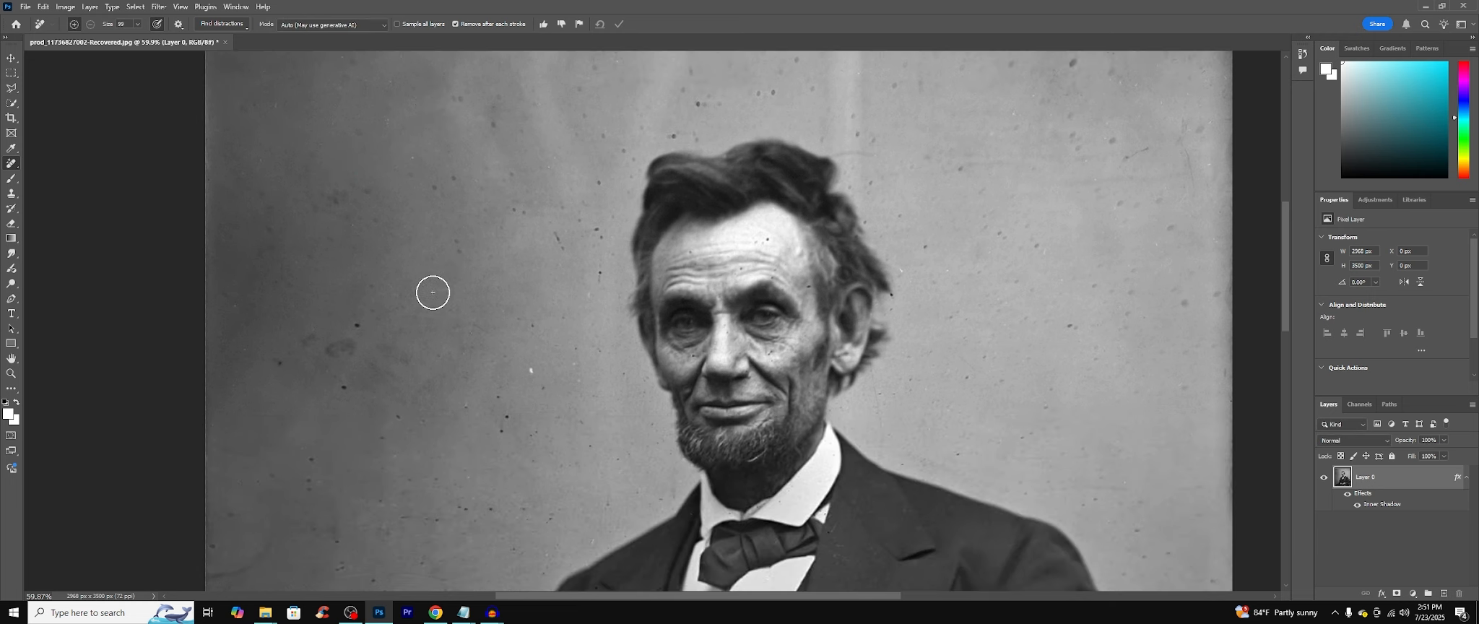
drag(597, 232, 594, 201)
scroll(462, 238, down, 5)
drag(334, 244, 375, 277)
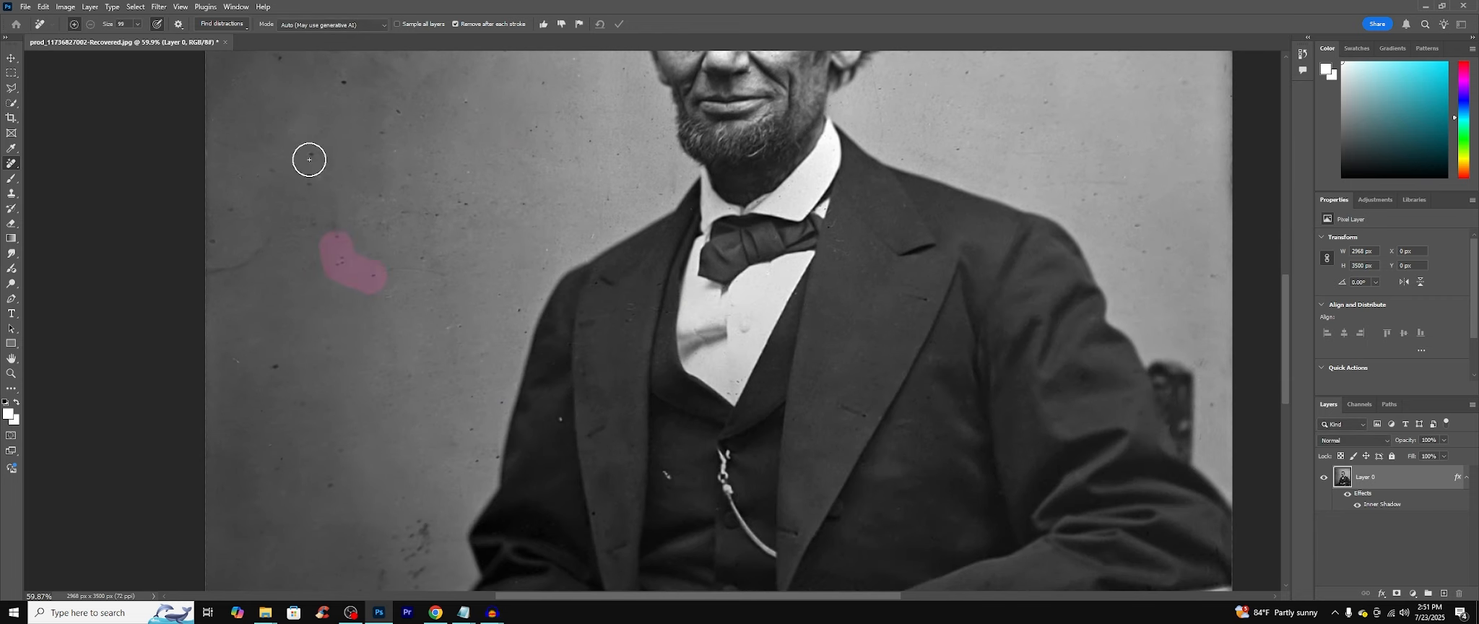
scroll(390, 303, down, 3)
drag(419, 345, 379, 433)
scroll(289, 447, down, 3)
scroll(344, 434, up, 5)
click(281, 238)
Step: Remove the small specks on the jacket lapels and the remaining blemishes nearby
scroll(434, 289, up, 3)
click(670, 201)
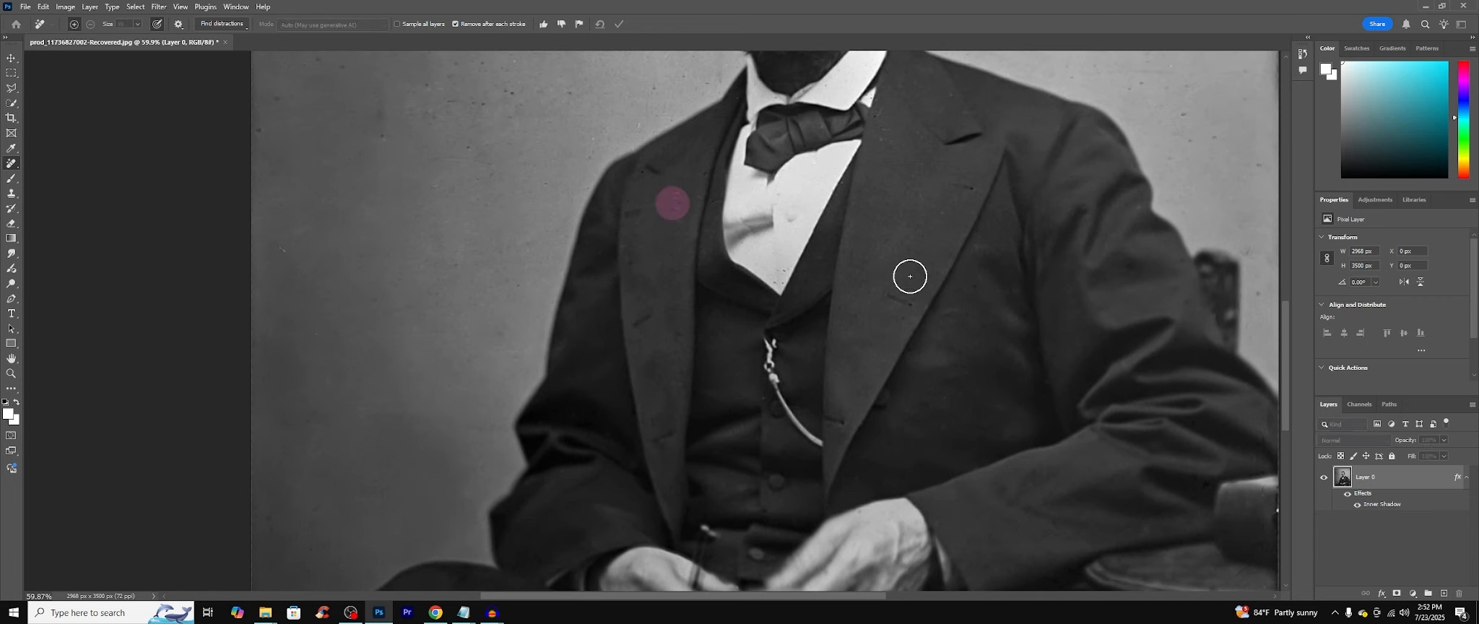
scroll(722, 289, up, 3)
click(958, 205)
drag(513, 365, 458, 372)
click(650, 215)
Step: Remove the remaining spots and streaks from the wall above the head and on both sides of the man
scroll(713, 211, up, 3)
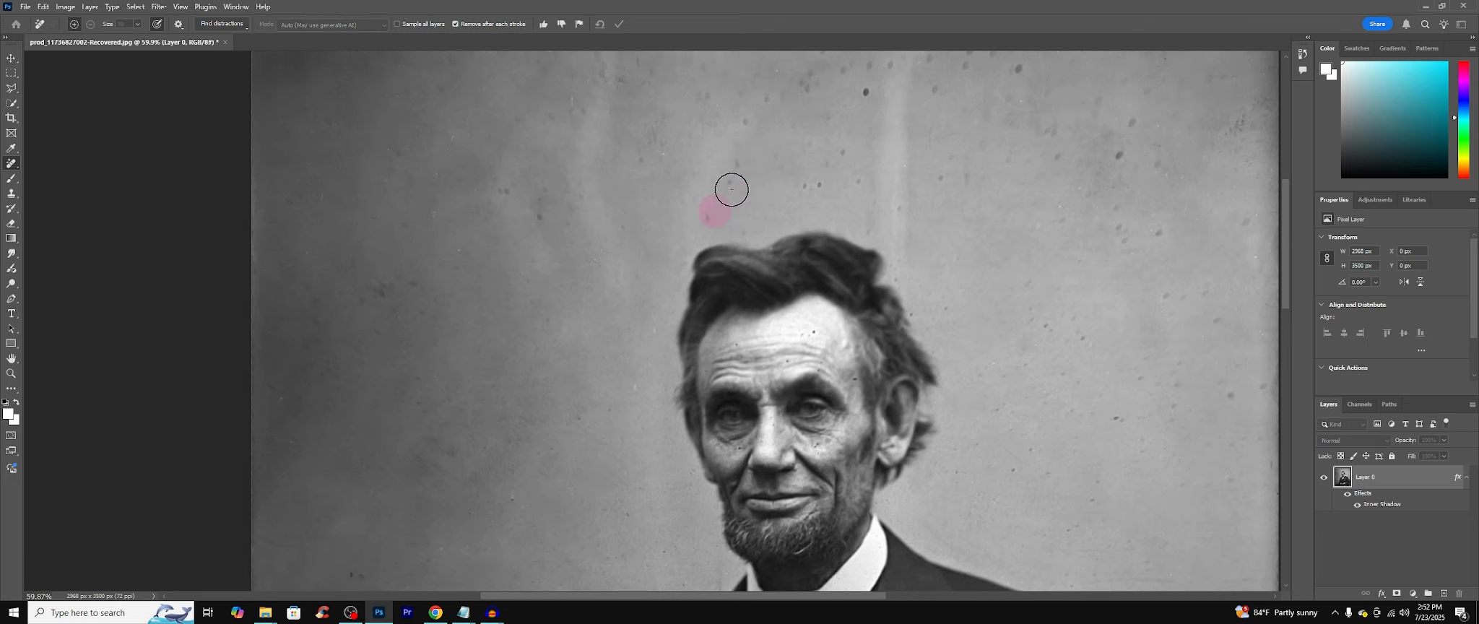
drag(423, 286, 274, 390)
scroll(722, 217, up, 2)
click(811, 178)
click(1155, 257)
scroll(1011, 289, down, 3)
scroll(1011, 289, right, 3)
click(964, 363)
click(636, 296)
scroll(640, 314, down, 2)
mouse_move(643, 343)
mouse_down()
mouse_move(779, 296)
mouse_move(967, 502)
mouse_up()
scroll(795, 265, down, 2)
drag(736, 288, 838, 303)
scroll(650, 289, up, 4)
Step: Set the Remove tool's brush size to 11 and clean the small blemishes off the face
click(137, 24)
drag(102, 43, 95, 43)
scroll(650, 289, up, 1)
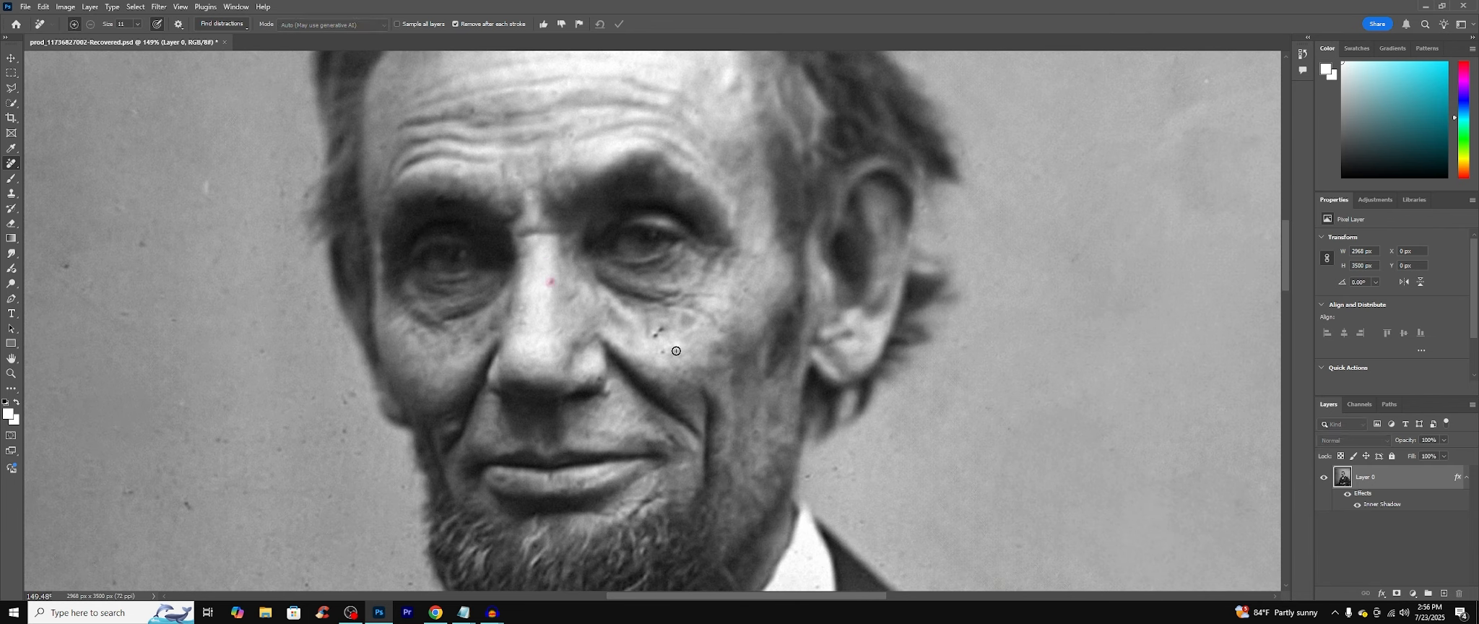
scroll(53, 427, down, 5)
scroll(52, 427, up, 4)
scroll(412, 301, down, 10)
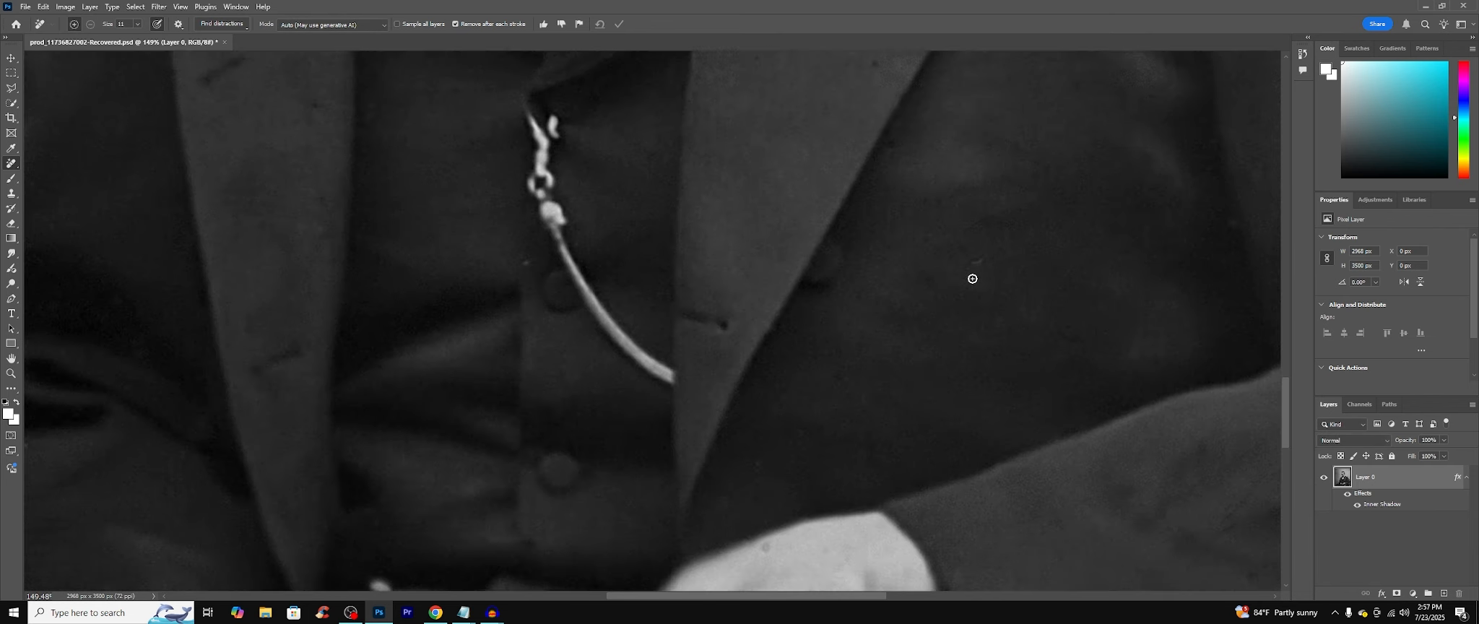
Step: Remove the scratches and dark lines on the jacket sleeve and around the chair's armrest
scroll(972, 278, down, 4)
drag(165, 397, 109, 446)
scroll(433, 361, down, 2)
drag(654, 422, 825, 340)
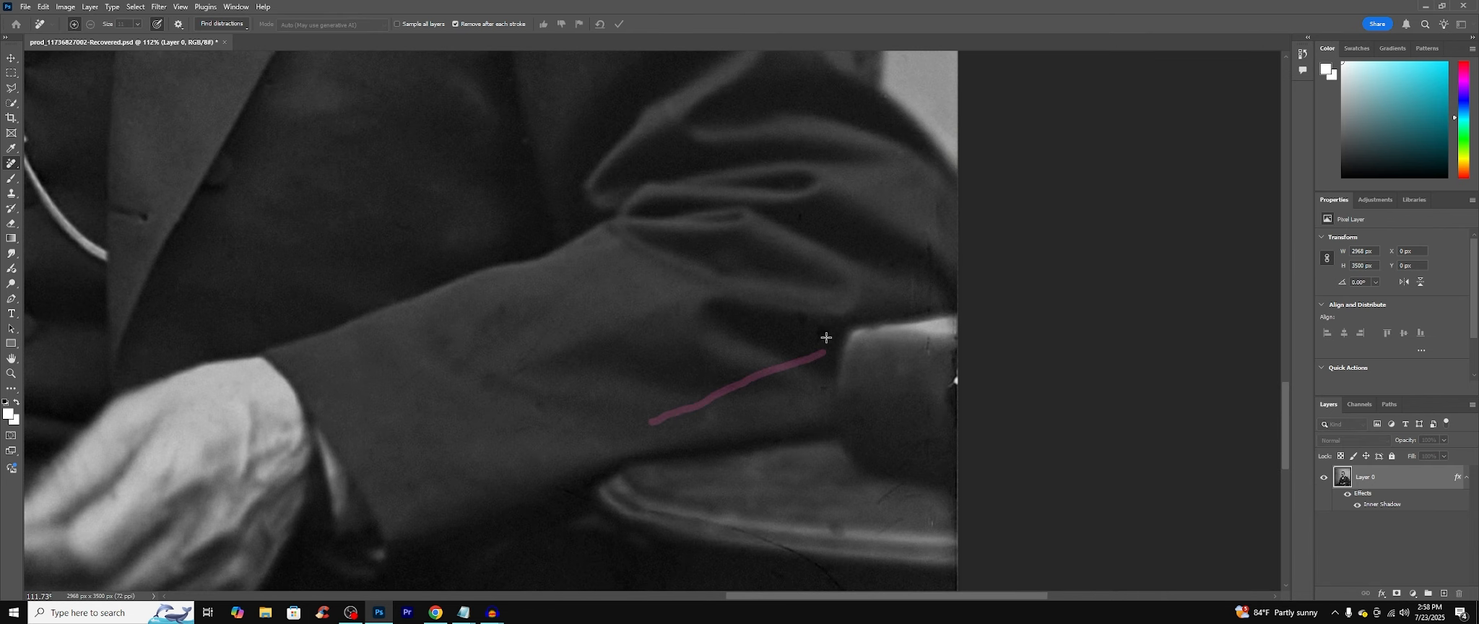
drag(561, 429, 753, 472)
scroll(802, 295, down, 8)
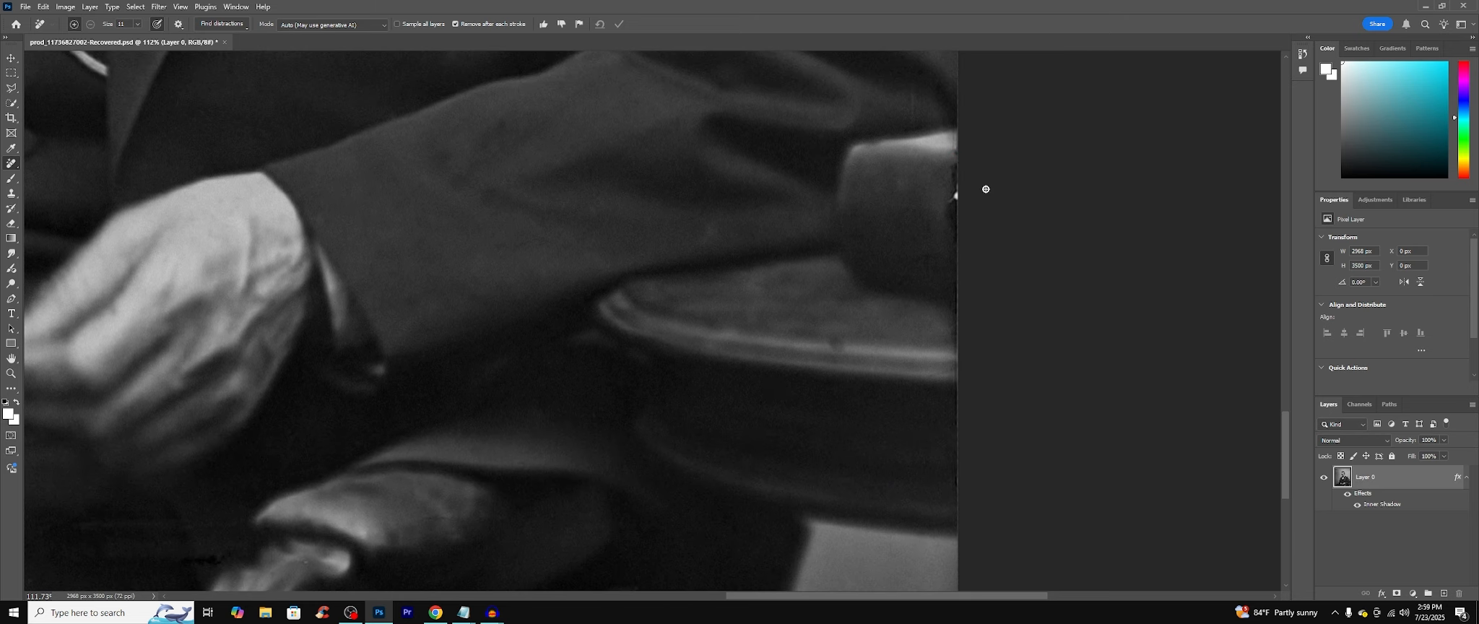
scroll(175, 167, up, 12)
scroll(174, 166, up, 5)
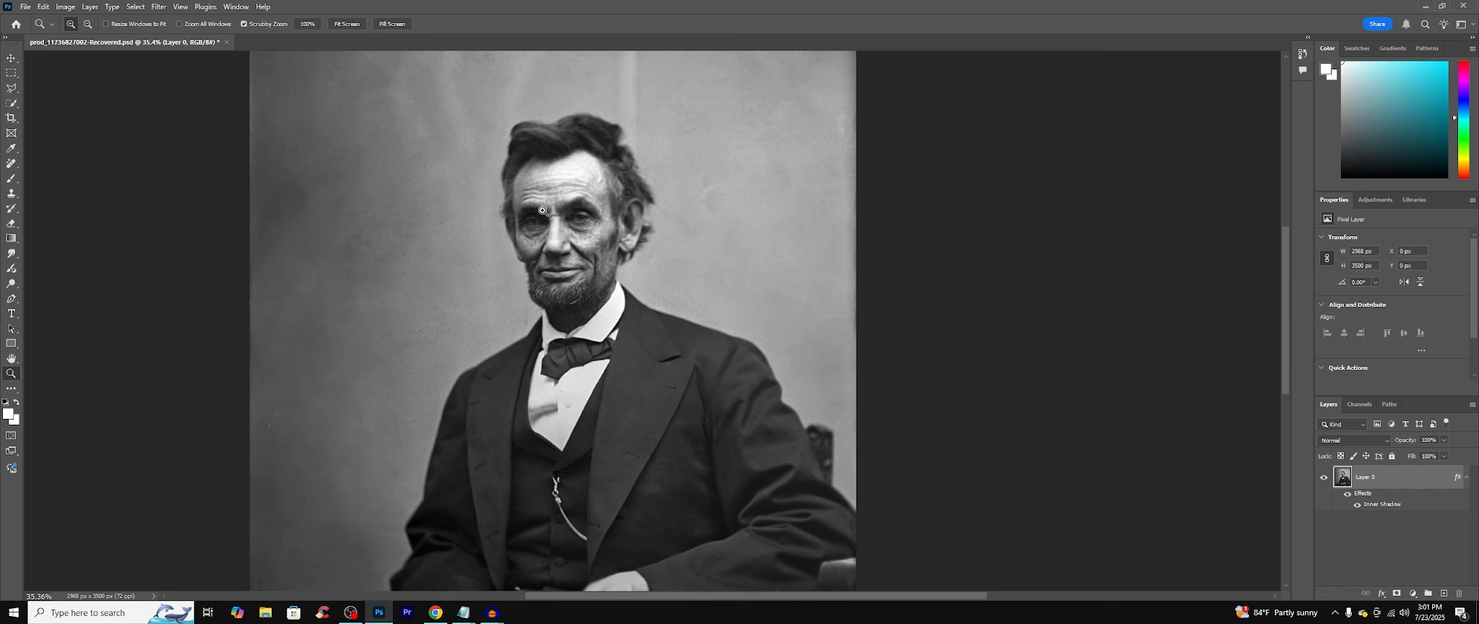
Step: Add a new layer above the portrait layer and set its blend mode to Overlay
scroll(543, 210, down, 3)
scroll(555, 234, up, 3)
click(1444, 595)
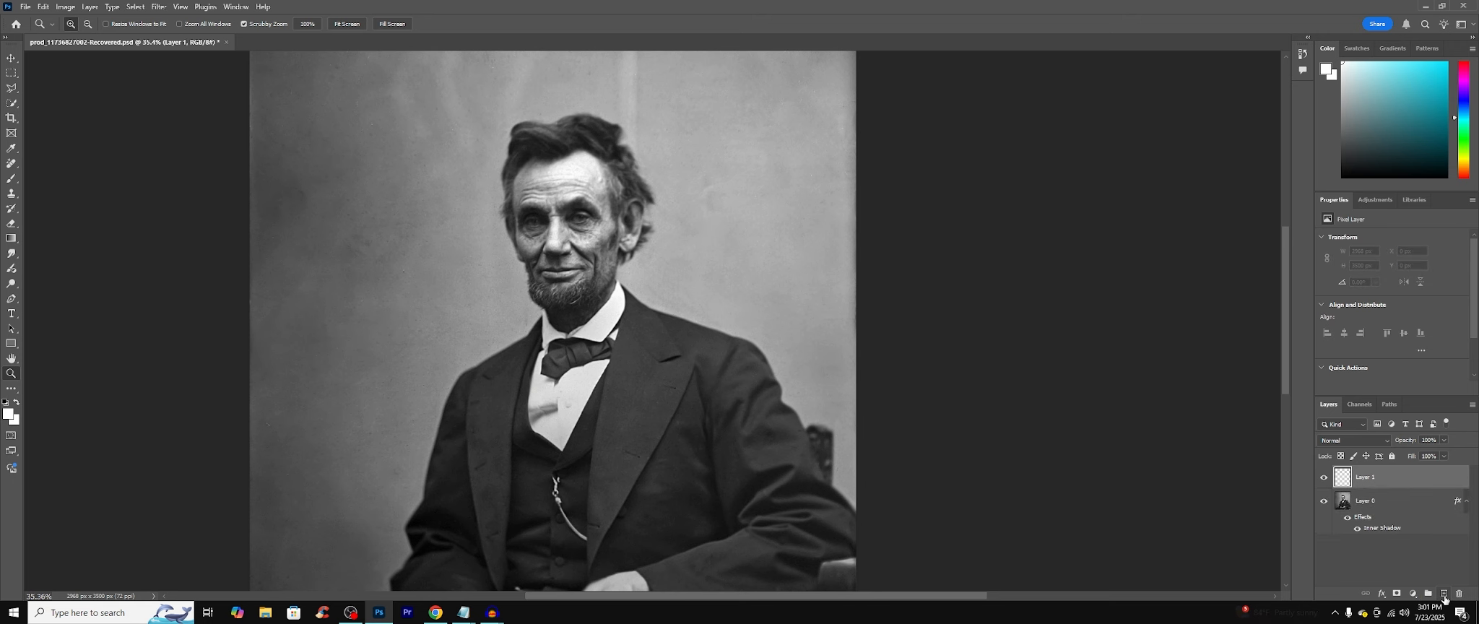
click(1324, 501)
click(1333, 443)
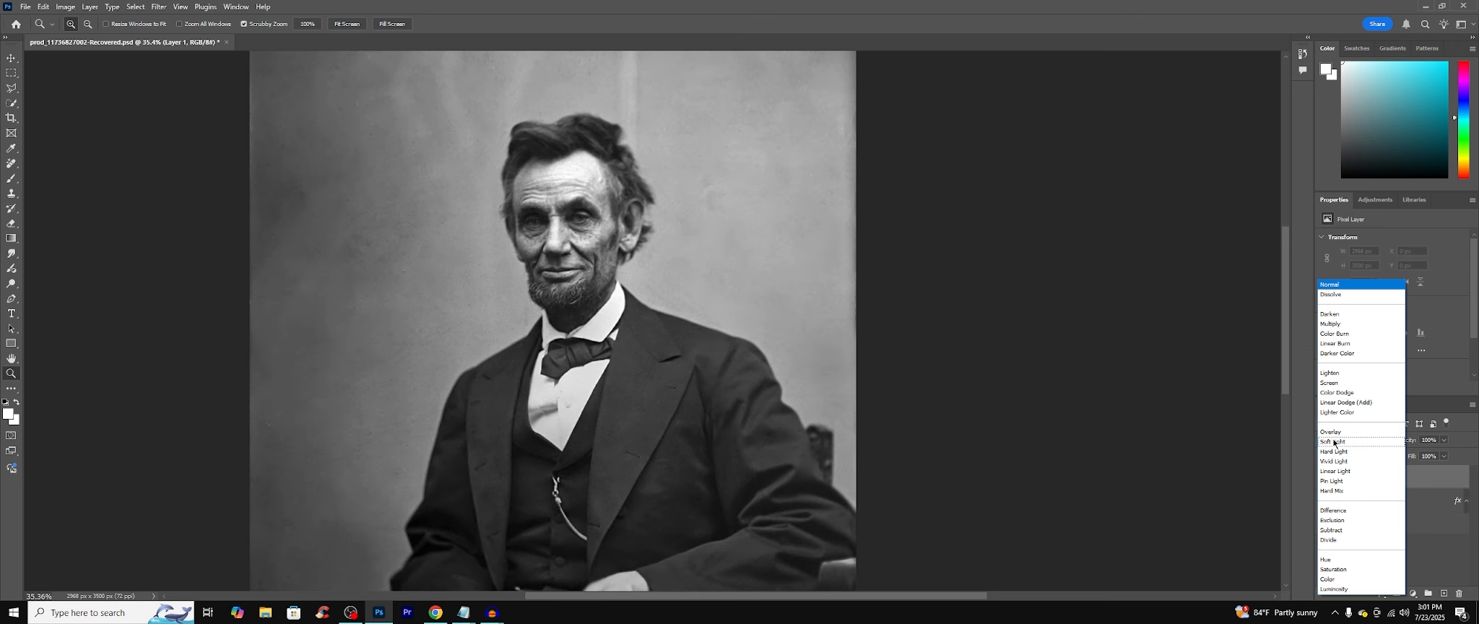
click(1331, 433)
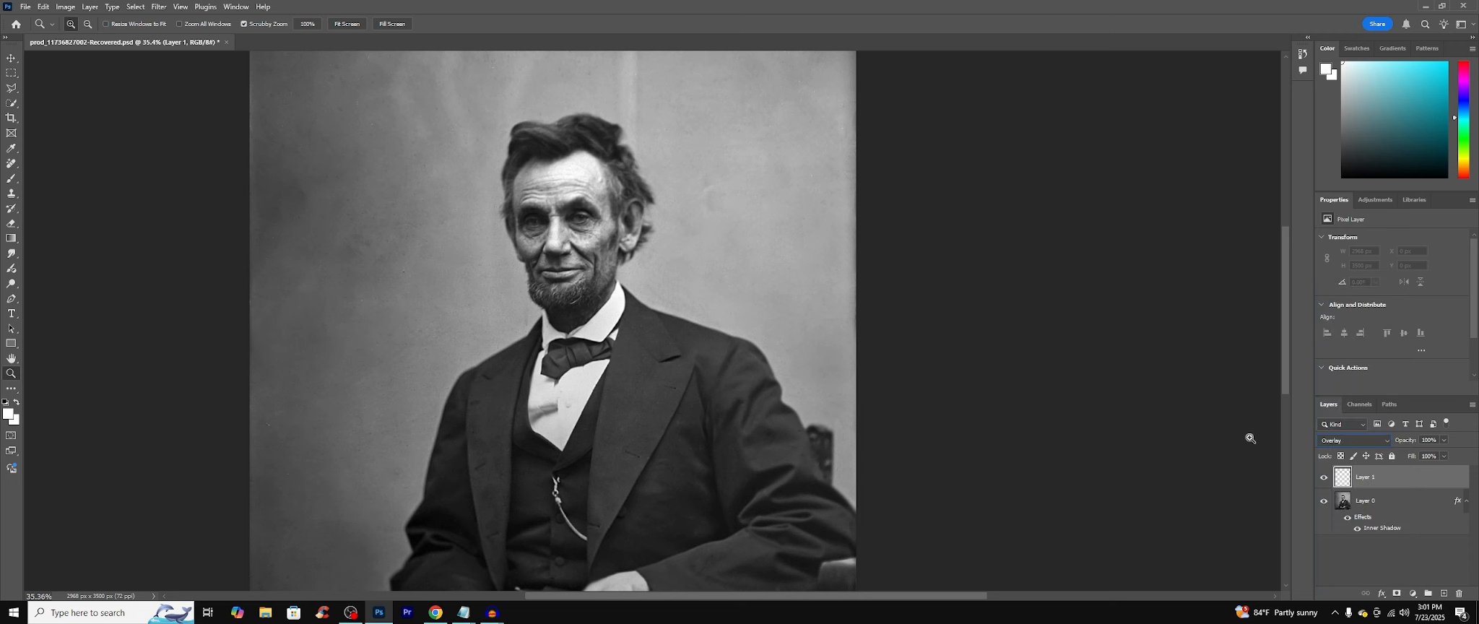
Step: Paint a teal test stroke over the face and jacket in Normal mode and switch the layer to Overlay
click(11, 179)
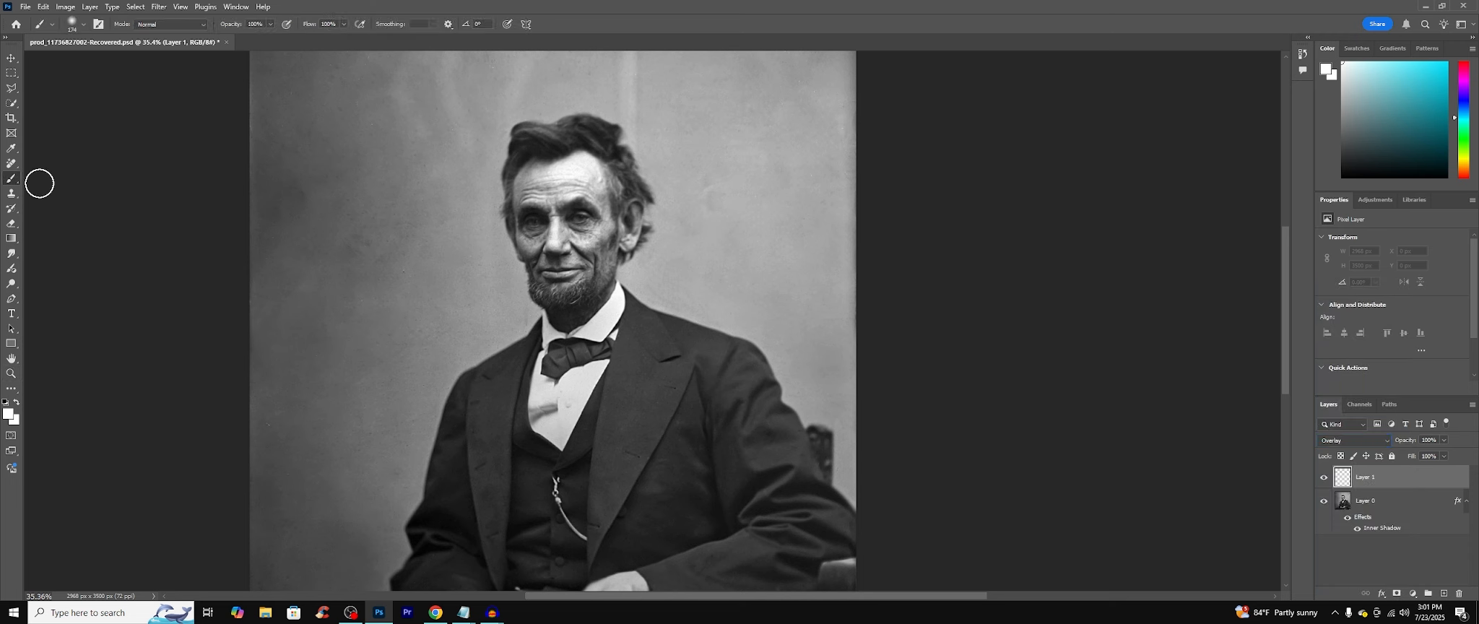
click(1332, 441)
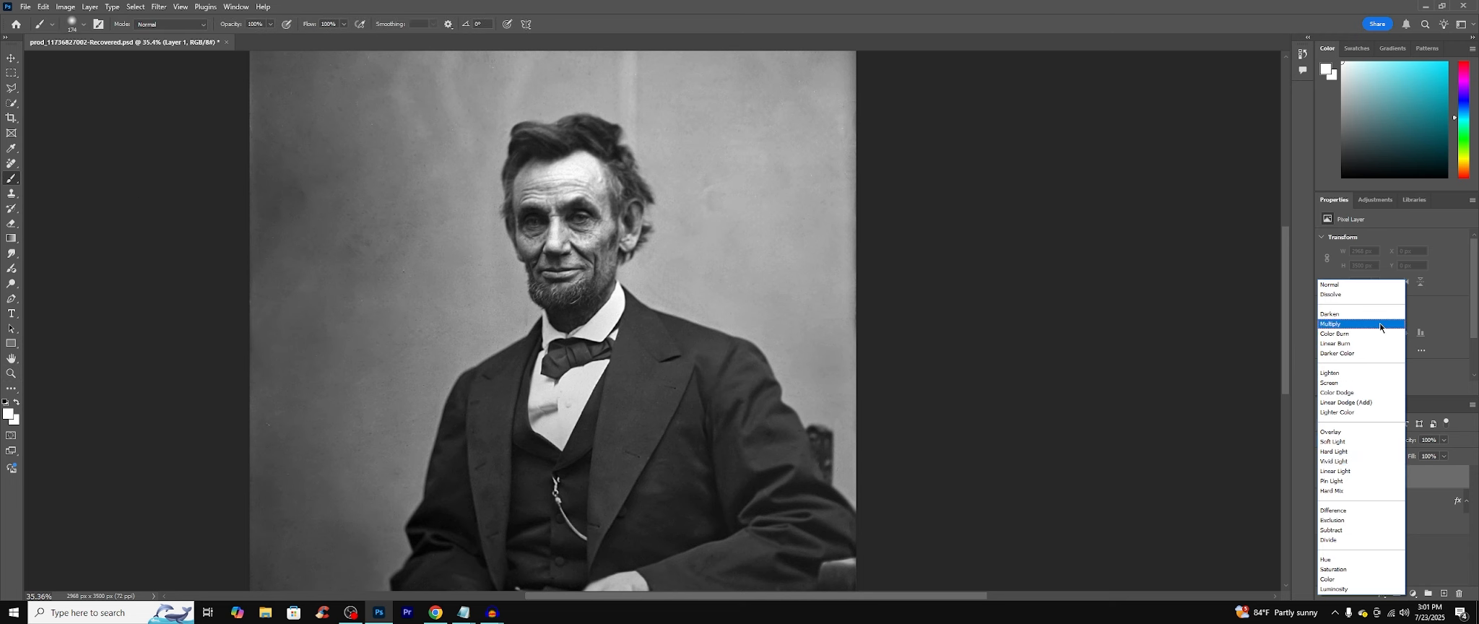
click(1351, 286)
click(1413, 121)
mouse_move(485, 340)
mouse_down()
mouse_move(499, 441)
mouse_move(538, 491)
mouse_move(653, 315)
mouse_move(640, 305)
mouse_move(691, 390)
mouse_move(573, 309)
mouse_move(551, 215)
mouse_move(543, 294)
mouse_move(491, 339)
mouse_up()
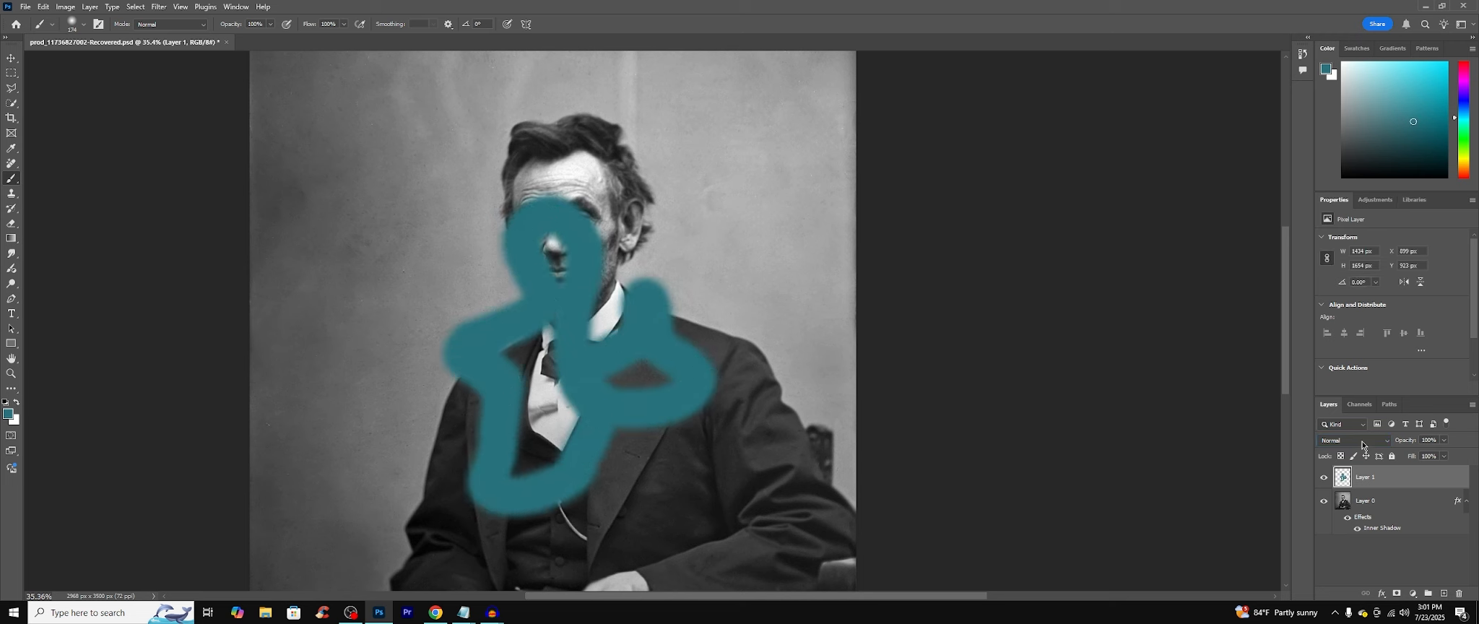
click(1362, 442)
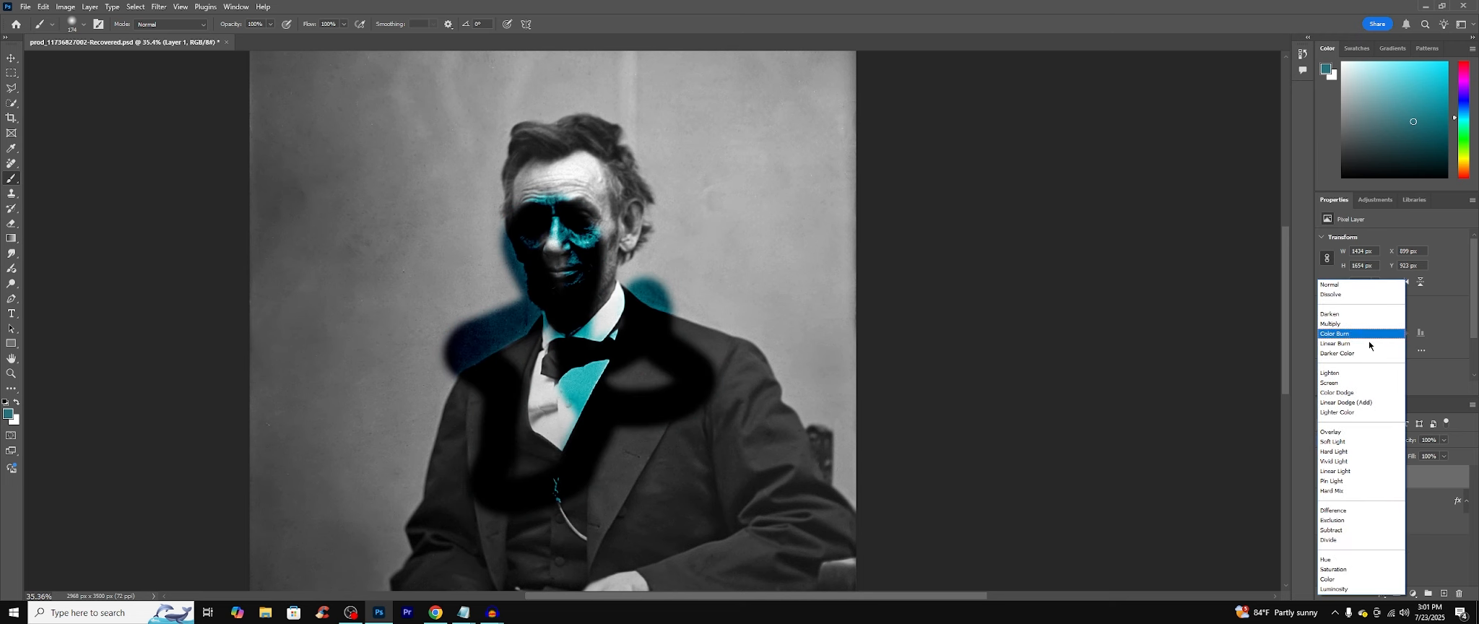
click(1353, 432)
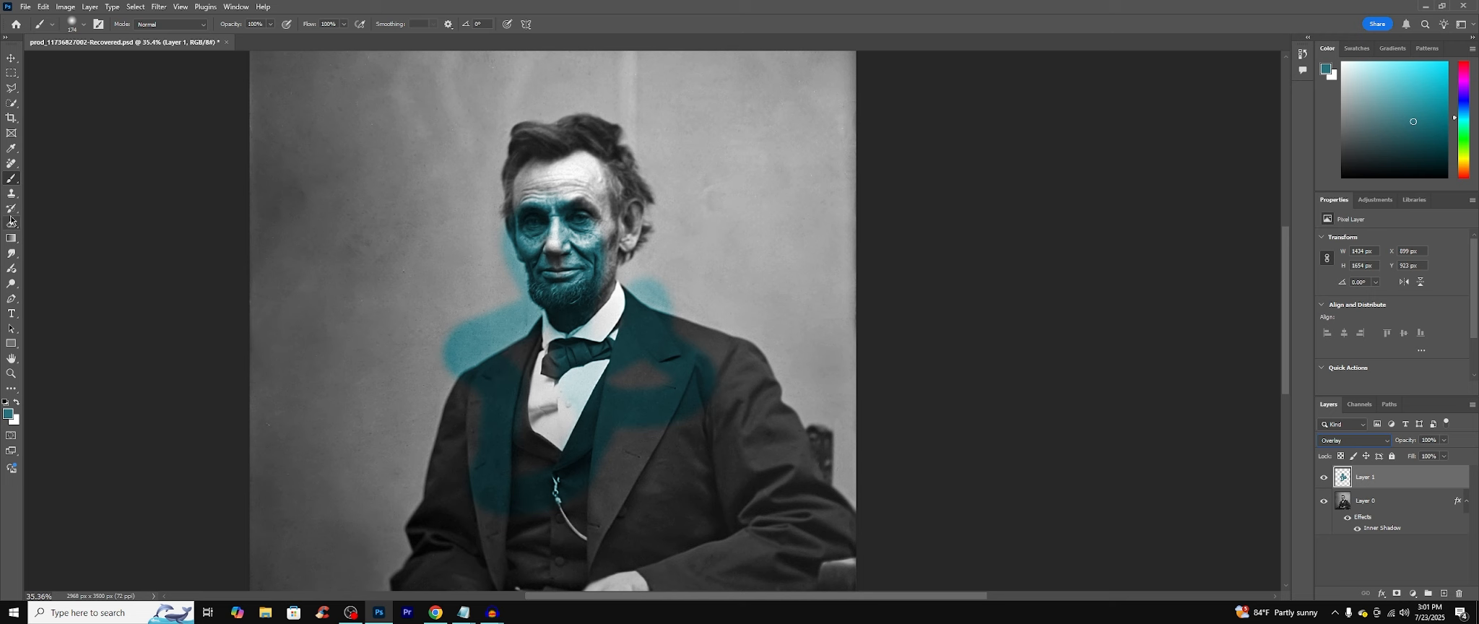
Step: Delete the teal test paint from the new layer and clear the selection
click(11, 73)
mouse_move(354, 108)
mouse_down()
mouse_move(777, 528)
mouse_move(792, 571)
mouse_up()
key(Delete)
click(167, 110)
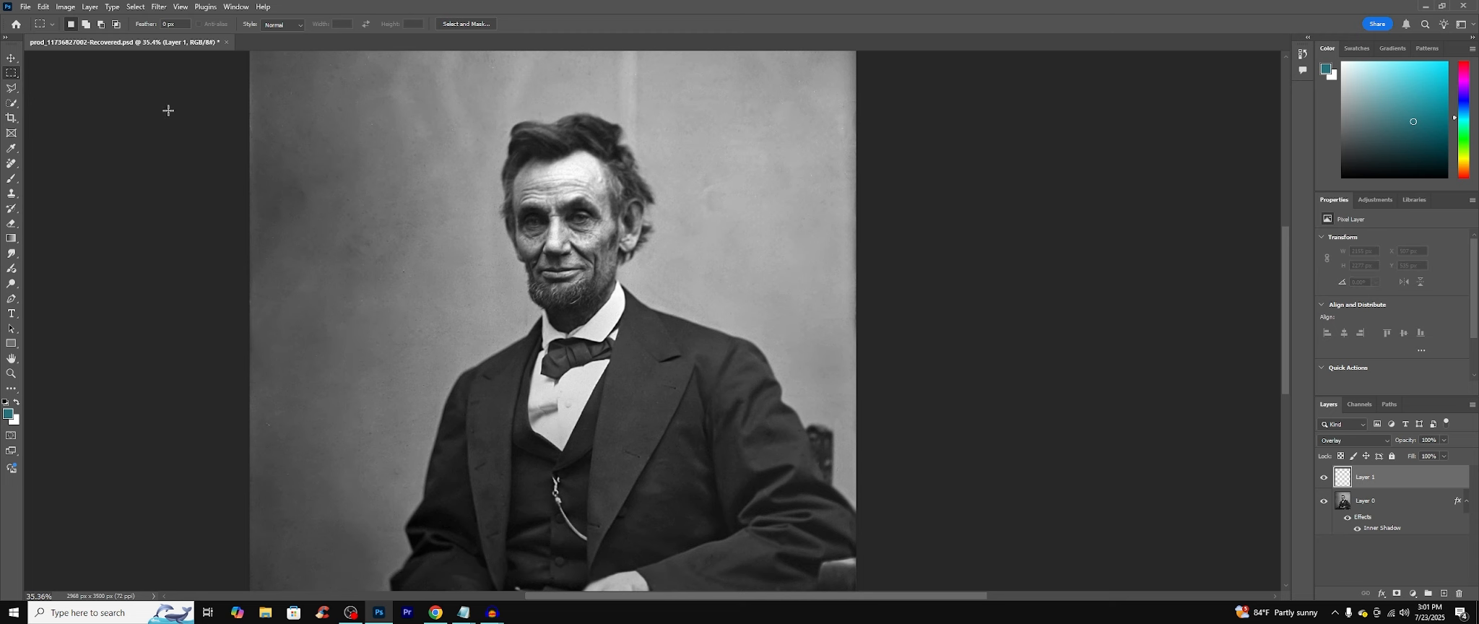
Step: Frame the bow tie with a rectangular selection and clear that selection
click(10, 180)
scroll(517, 239, down, 1)
scroll(628, 325, up, 1)
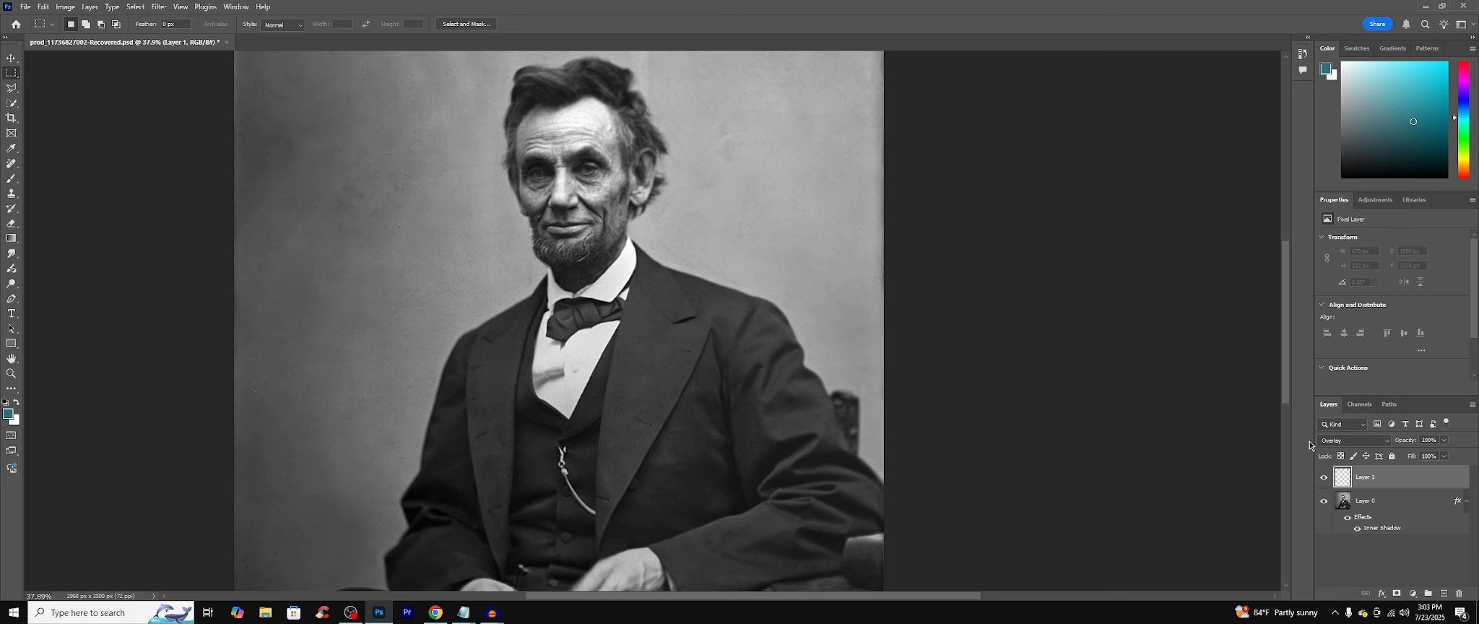
click(11, 373)
drag(597, 306, 623, 300)
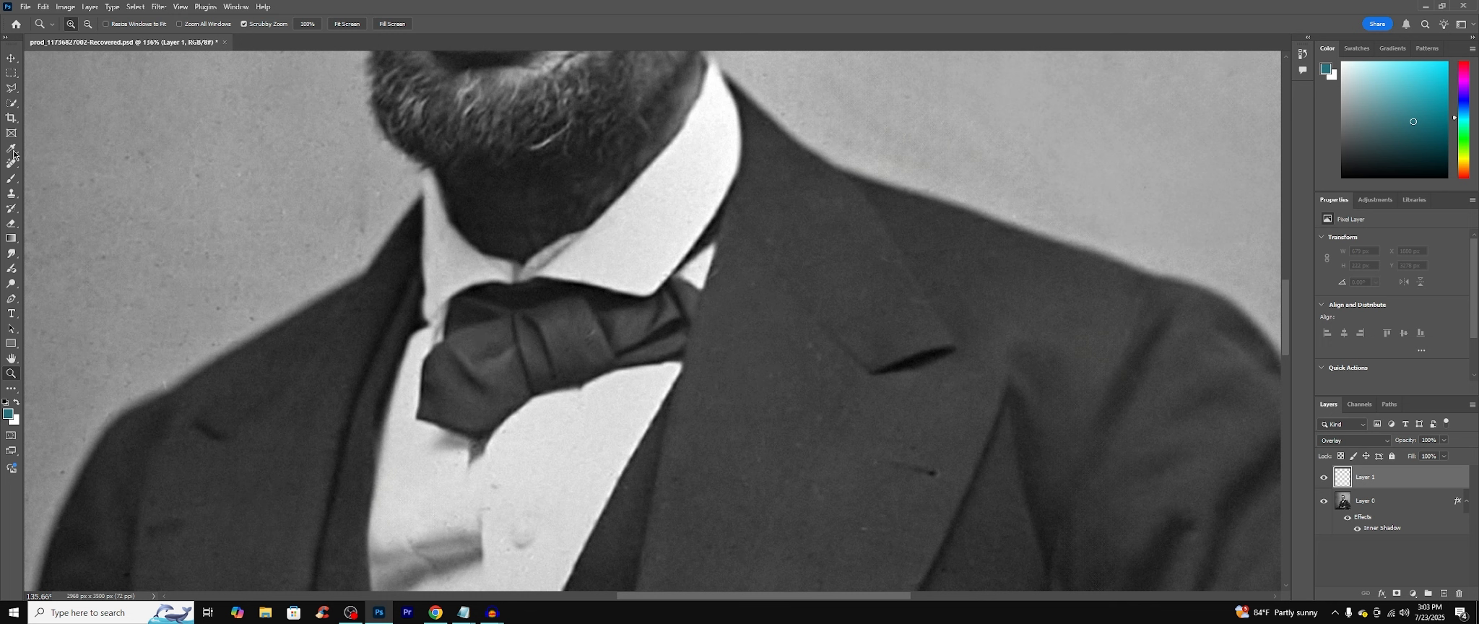
click(11, 73)
drag(403, 254, 721, 452)
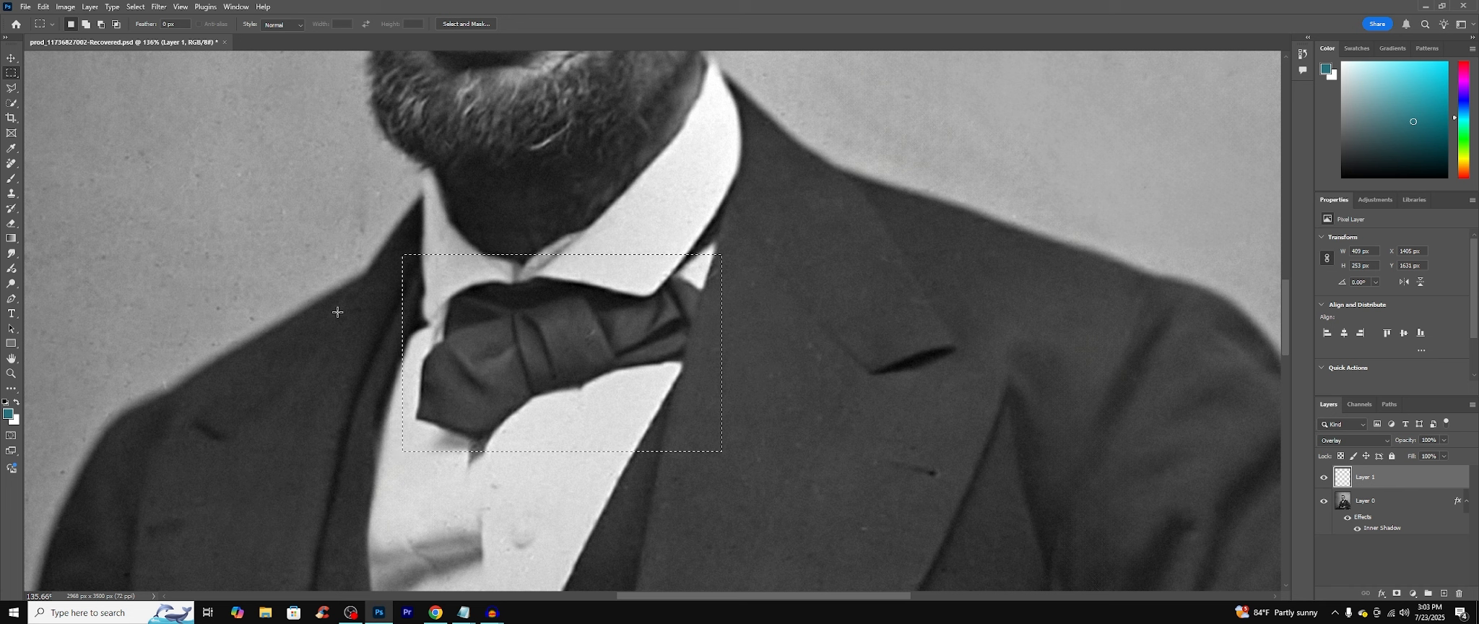
click(338, 312)
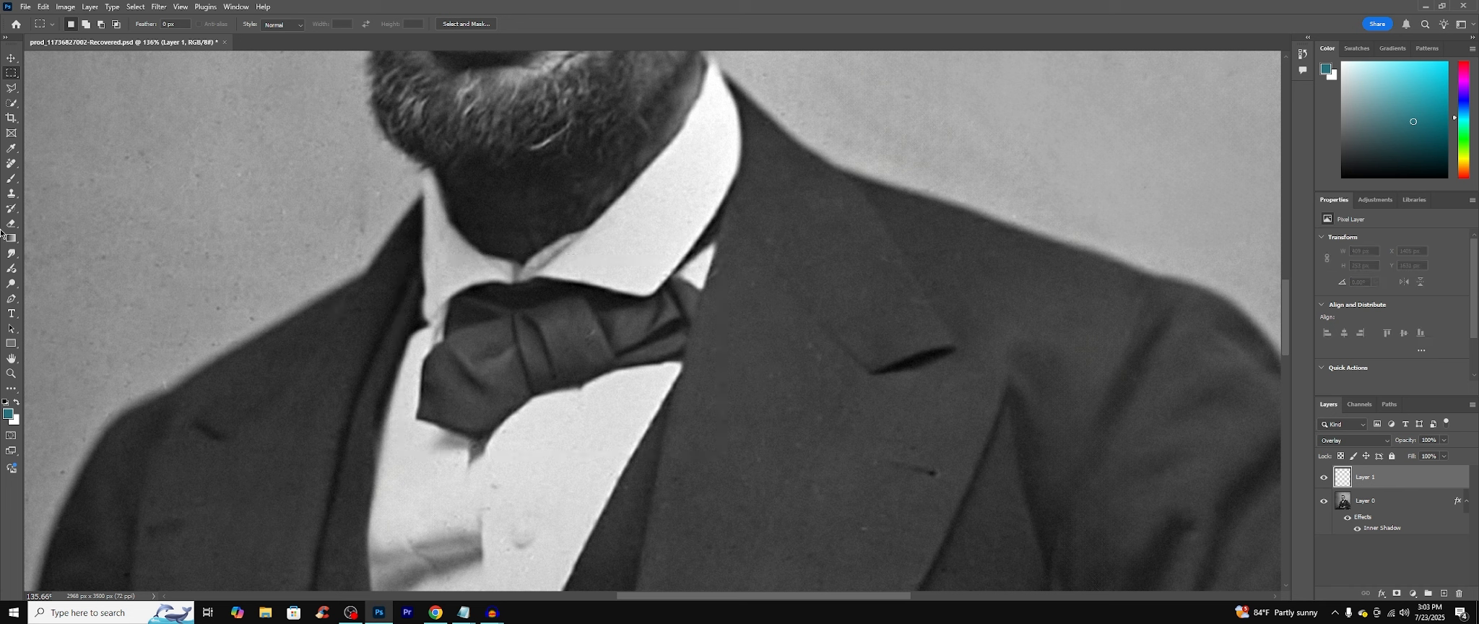
Step: Paint the bow tie a pale greyish blue on the Overlay layer, using a reduced brush size
click(9, 182)
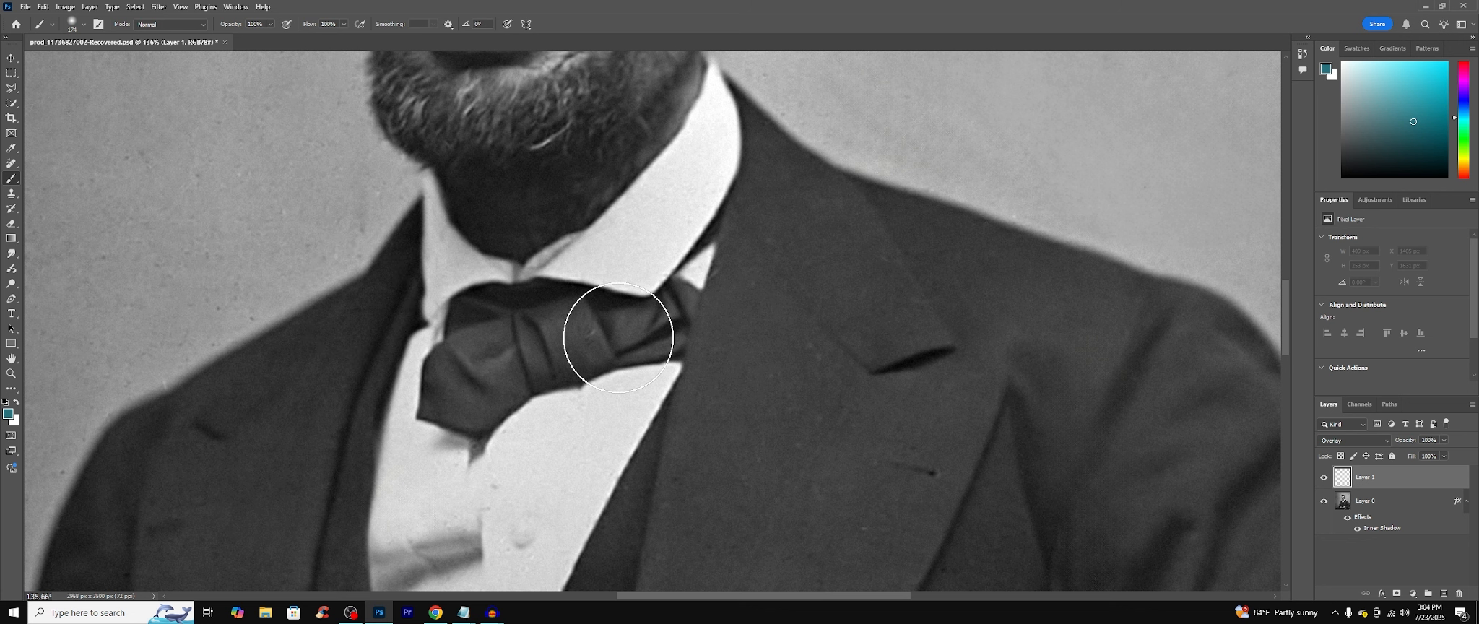
drag(1471, 118, 1467, 114)
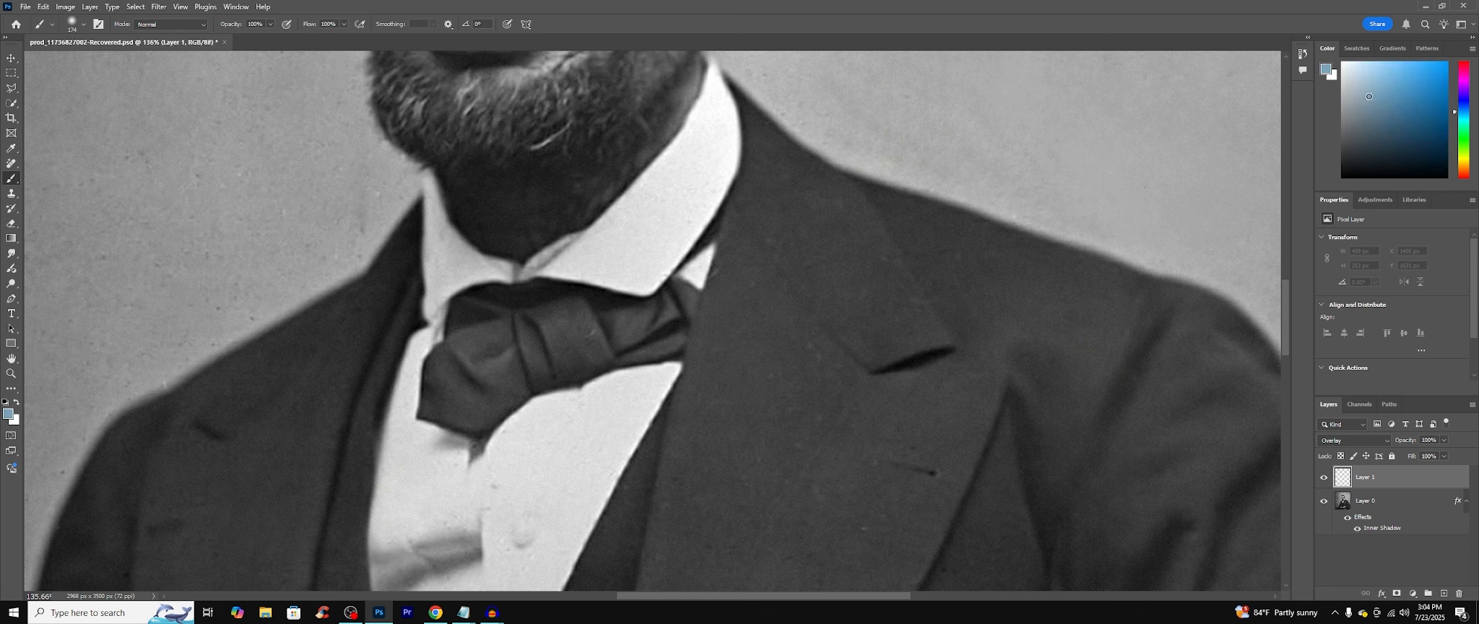
mouse_move(588, 372)
mouse_down()
mouse_move(534, 343)
mouse_move(643, 324)
mouse_up()
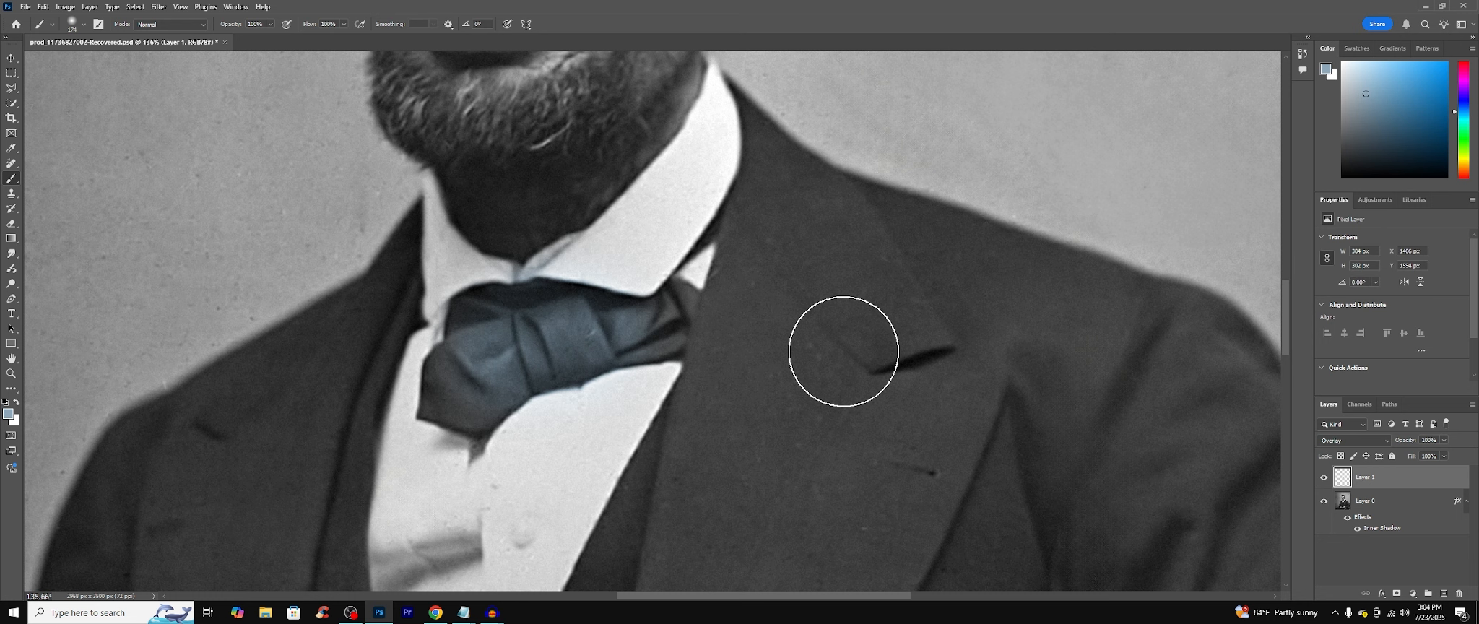
key(ctrl+z)
mouse_move(505, 339)
mouse_down()
mouse_move(479, 363)
mouse_move(650, 317)
mouse_up()
key(ctrl+z)
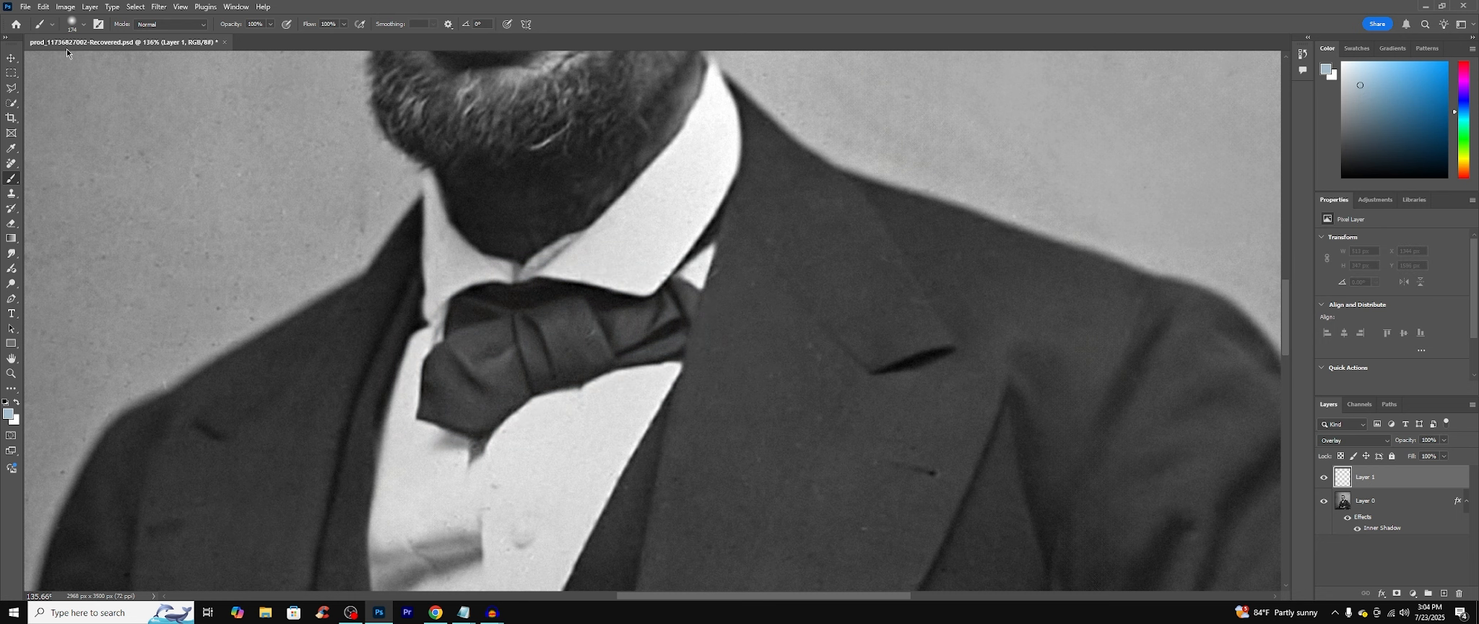
click(83, 23)
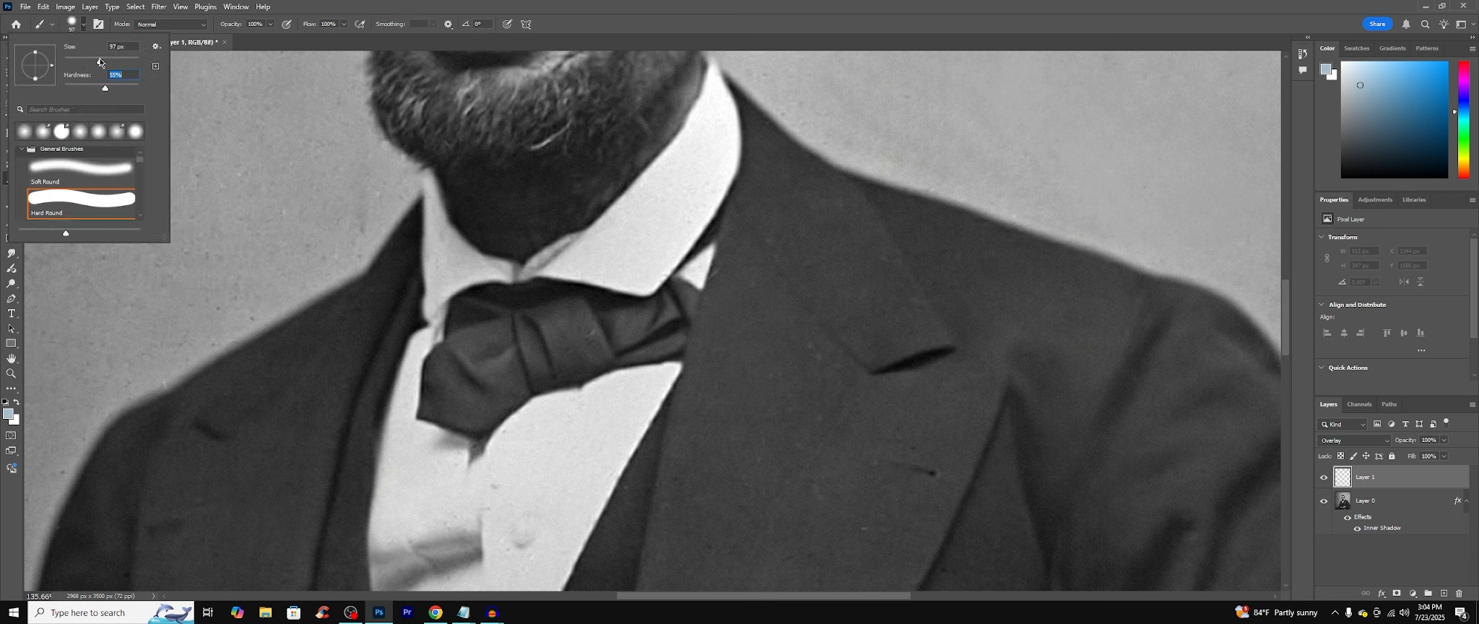
click(86, 61)
mouse_move(489, 313)
mouse_down()
mouse_move(626, 314)
mouse_move(662, 338)
mouse_move(520, 373)
mouse_move(473, 416)
mouse_move(442, 406)
mouse_move(457, 360)
mouse_move(651, 325)
mouse_move(685, 298)
mouse_move(668, 345)
mouse_move(589, 351)
mouse_move(506, 382)
mouse_move(475, 423)
mouse_move(468, 340)
mouse_move(490, 305)
mouse_move(468, 311)
mouse_move(580, 304)
mouse_move(540, 297)
mouse_move(629, 310)
mouse_move(465, 309)
mouse_move(428, 412)
mouse_move(451, 437)
mouse_up()
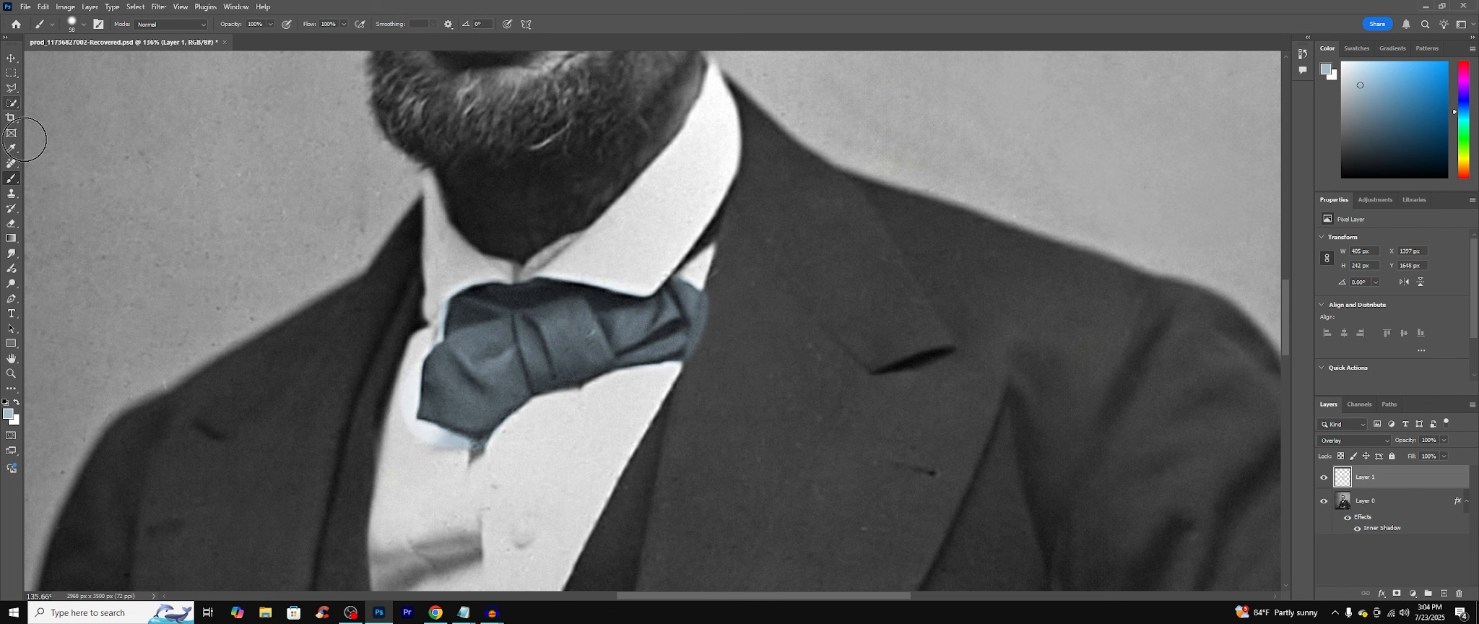
click(12, 88)
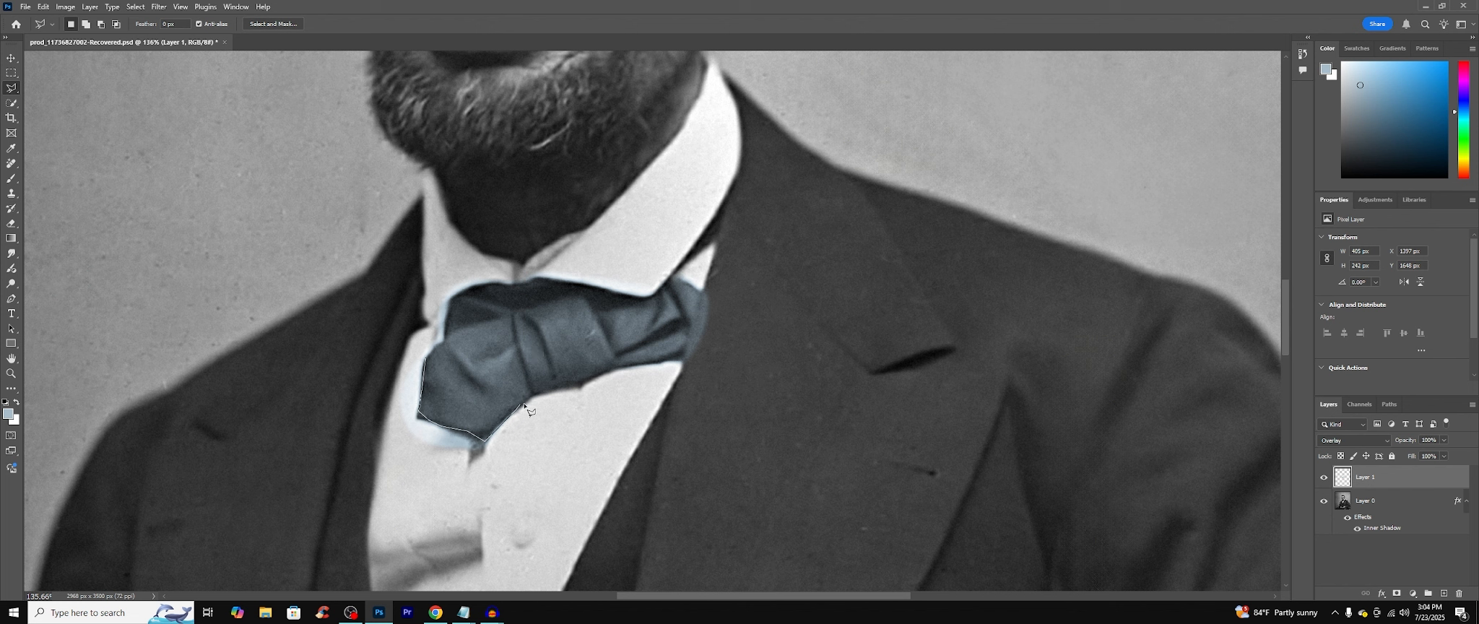
click(634, 279)
click(506, 289)
click(437, 334)
double_click(424, 361)
key(ctrl+d)
Step: Erase the blue paint that spills over the collar, shirt and lapel around the bow tie
click(12, 224)
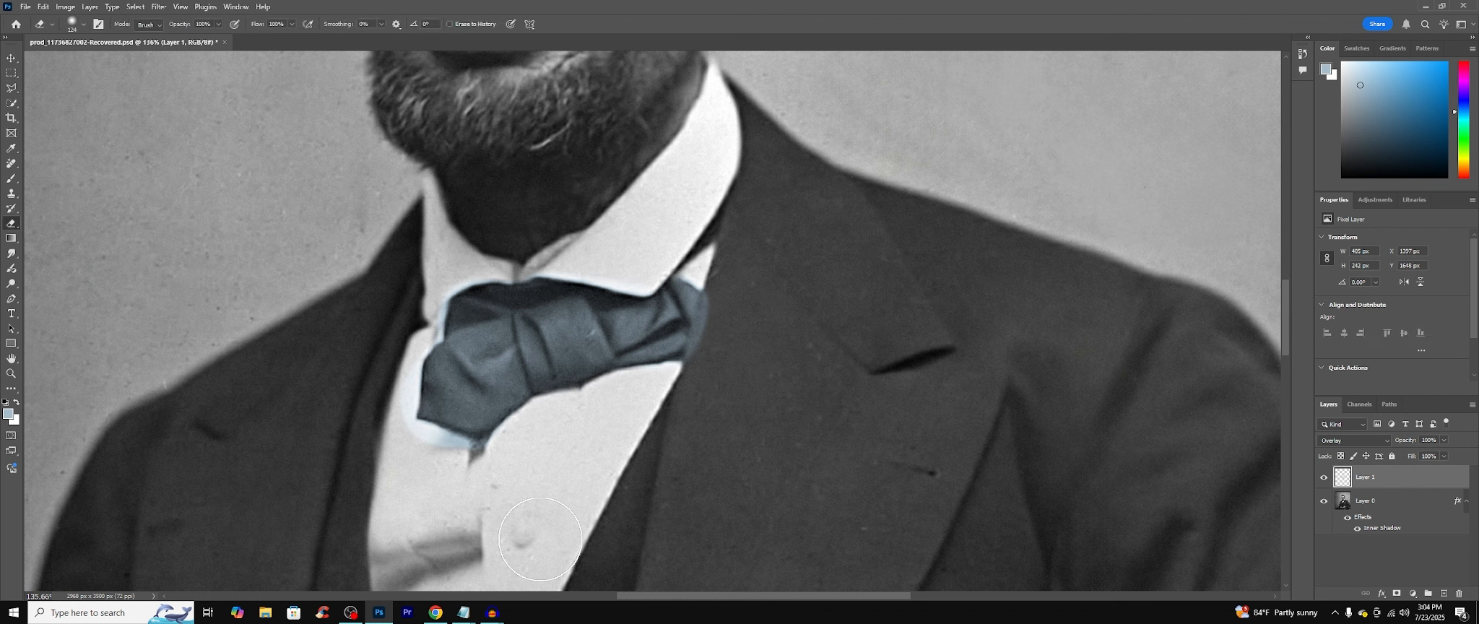
mouse_move(467, 490)
mouse_down()
mouse_move(358, 436)
mouse_move(423, 257)
mouse_move(501, 235)
mouse_move(641, 250)
mouse_move(553, 232)
mouse_move(500, 239)
mouse_move(712, 239)
mouse_move(748, 288)
mouse_move(723, 379)
mouse_move(758, 277)
mouse_move(725, 362)
mouse_move(768, 359)
mouse_move(533, 480)
mouse_move(525, 465)
mouse_move(439, 469)
mouse_up()
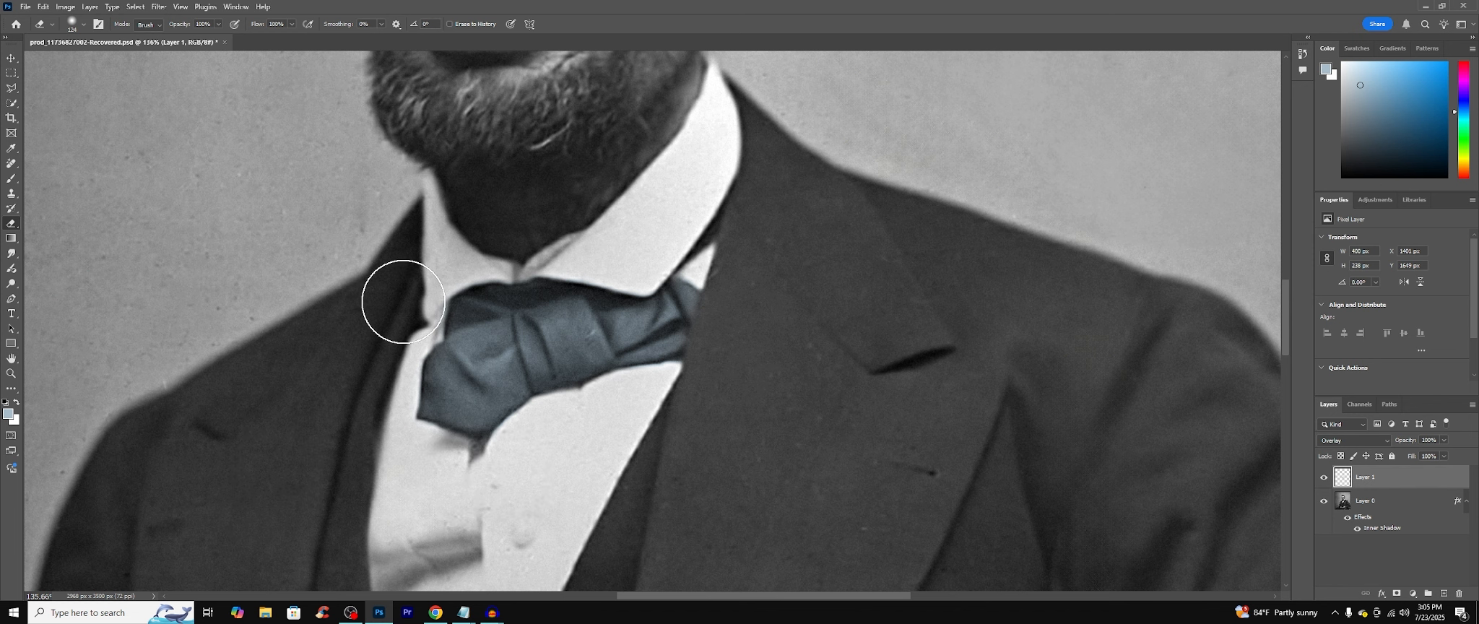
click(10, 374)
drag(514, 361, 473, 439)
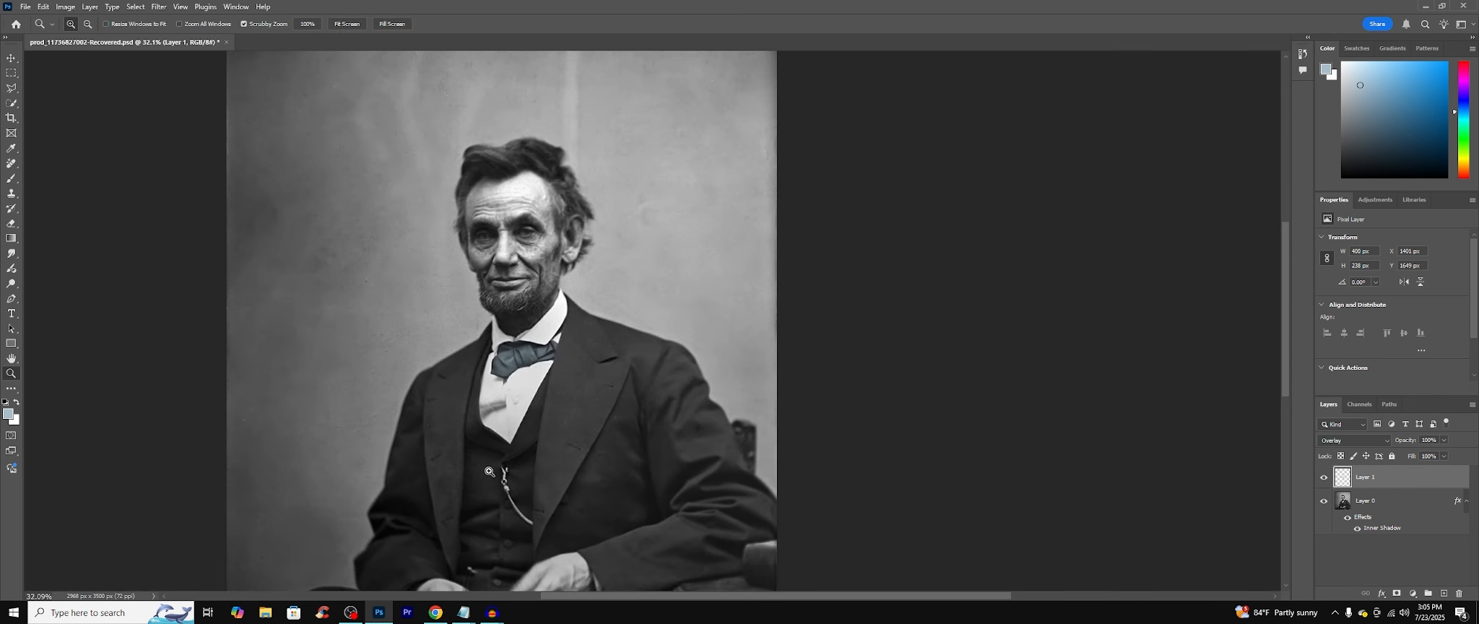
Step: Choose a golden yellow foreground colour and the Brush tool for colouring the watch chain
drag(544, 485, 927, 483)
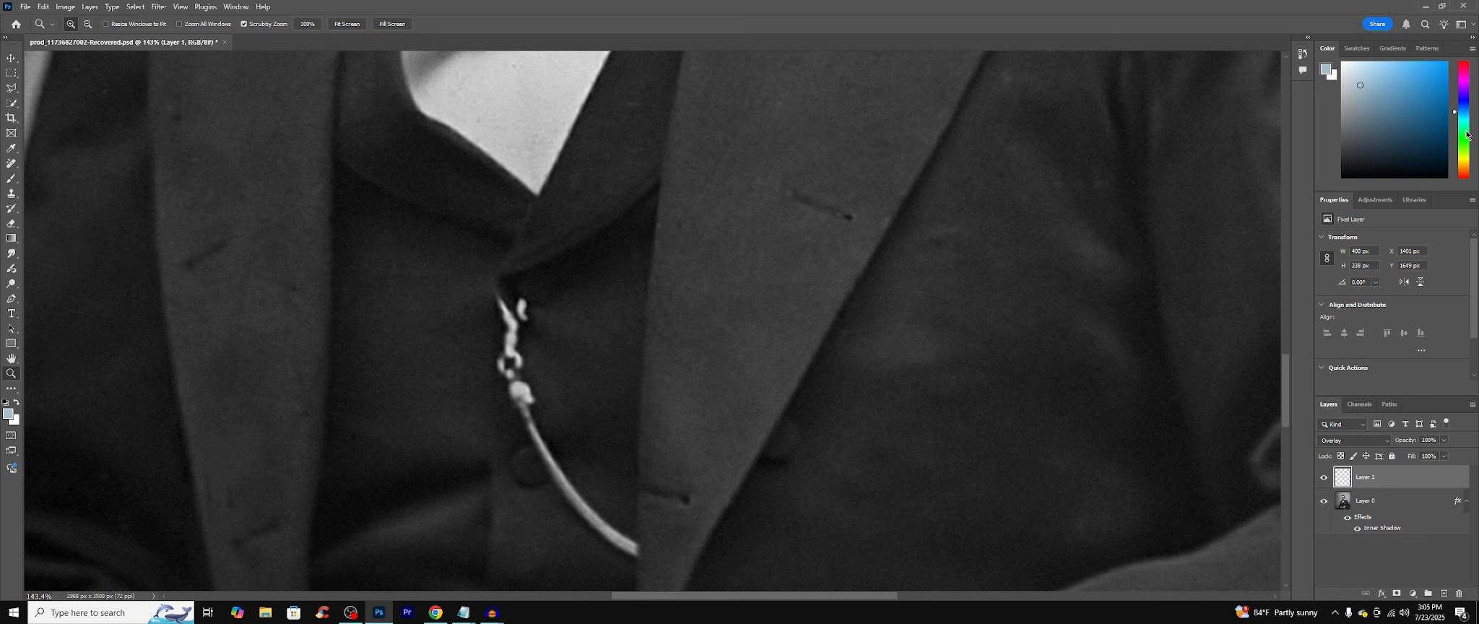
drag(1463, 153, 1463, 160)
click(1403, 91)
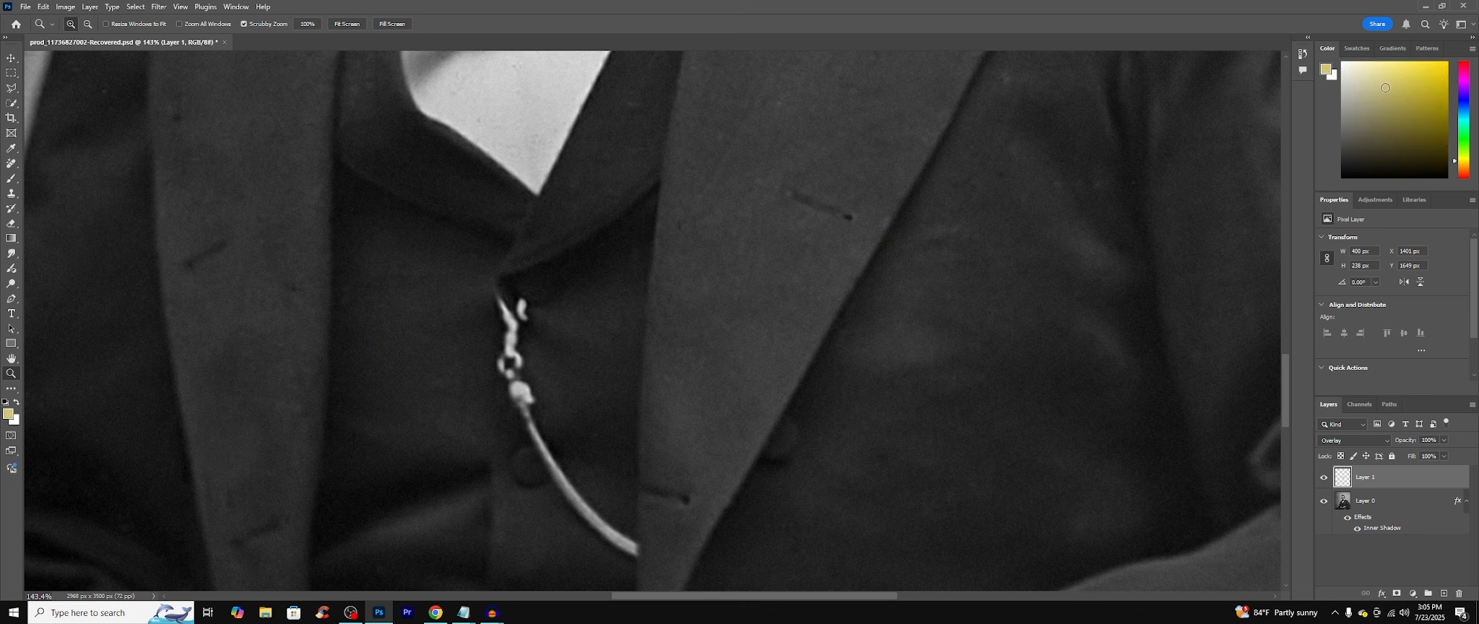
drag(1464, 164, 1460, 166)
click(1464, 166)
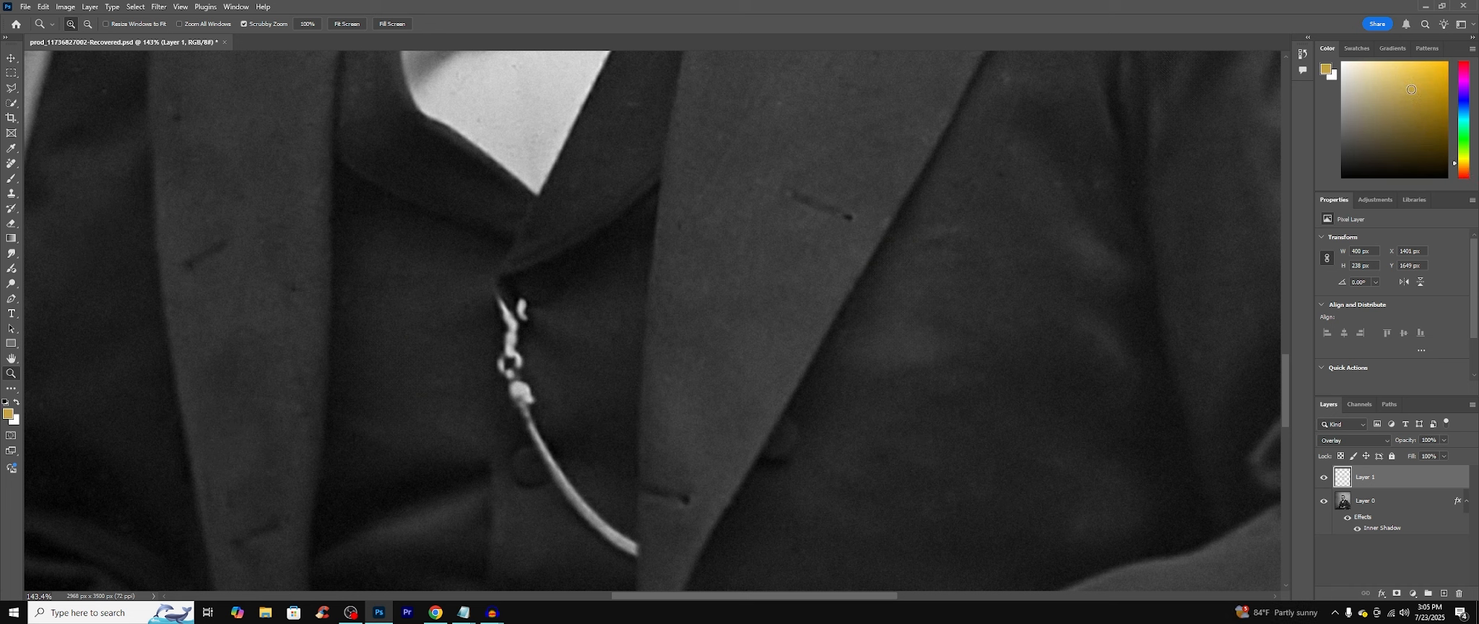
click(12, 178)
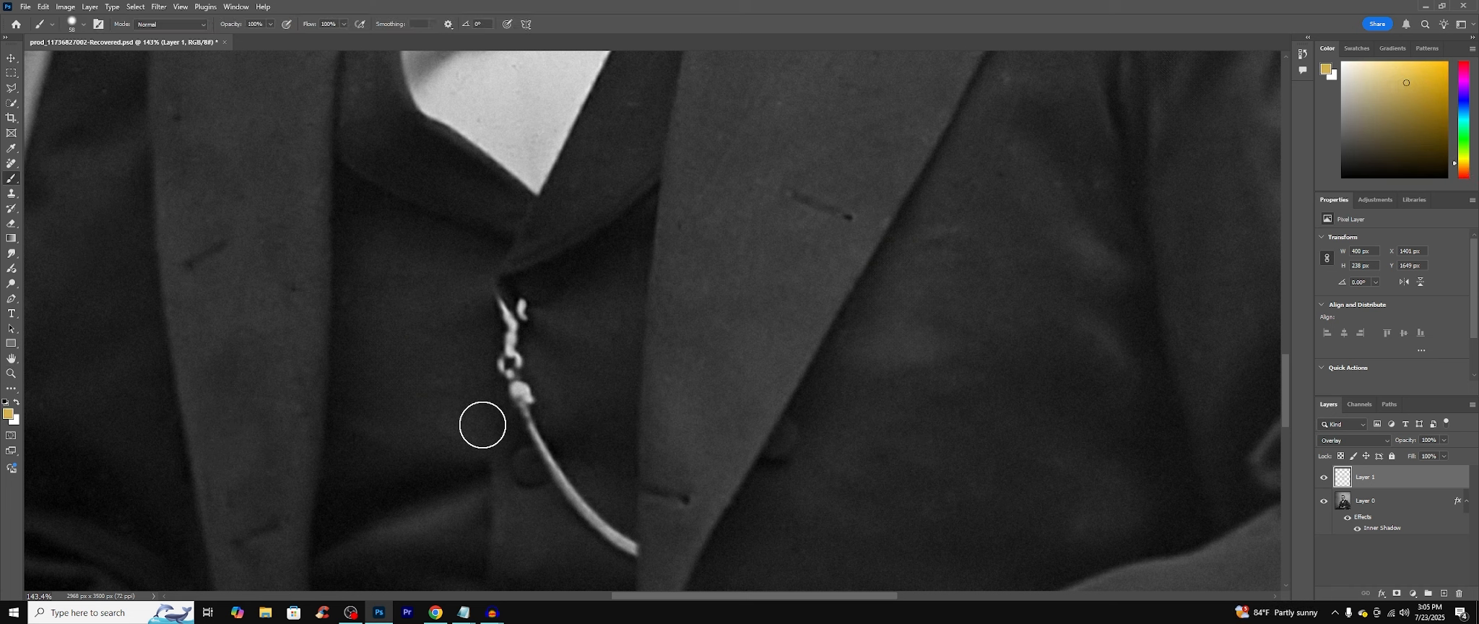
Step: Try to paint the clasp end of the watch chain gold, reducing the brush size between attempts
drag(497, 351, 527, 410)
key(ctrl+z)
click(83, 24)
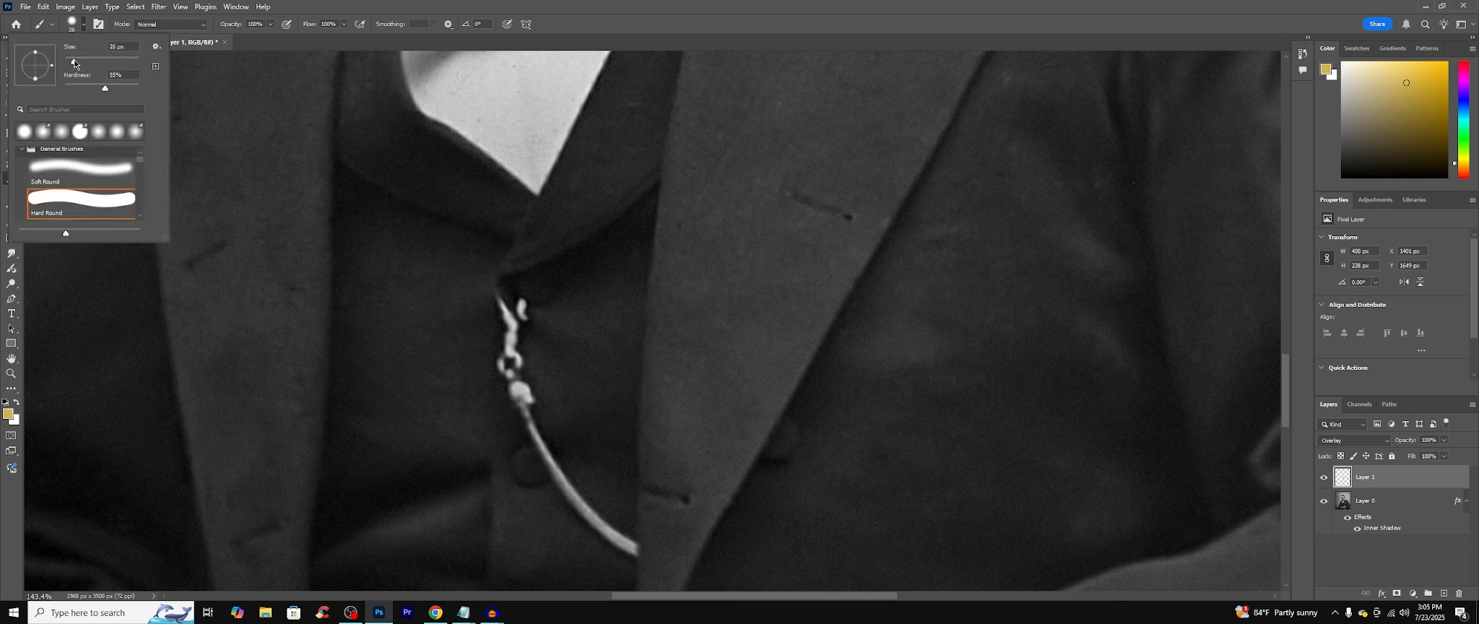
key(Return)
drag(504, 304, 521, 316)
key(ctrl+z)
Step: Reduce the brush size further and paint the whole watch chain and its clasp golden yellow
click(83, 25)
drag(498, 297, 513, 331)
scroll(511, 318, down, 1)
scroll(511, 288, down, 2)
mouse_move(502, 211)
mouse_down()
mouse_move(605, 381)
mouse_move(636, 402)
mouse_up()
drag(586, 366, 538, 302)
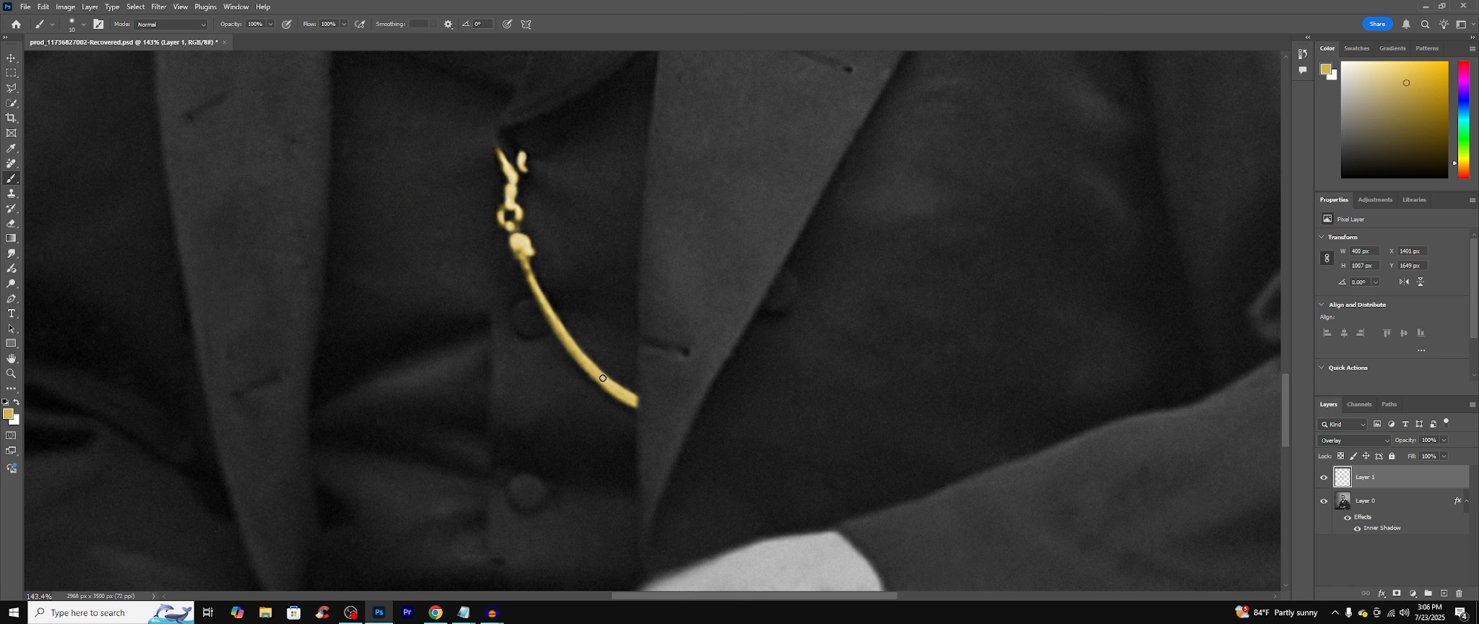
scroll(450, 251, up, 1)
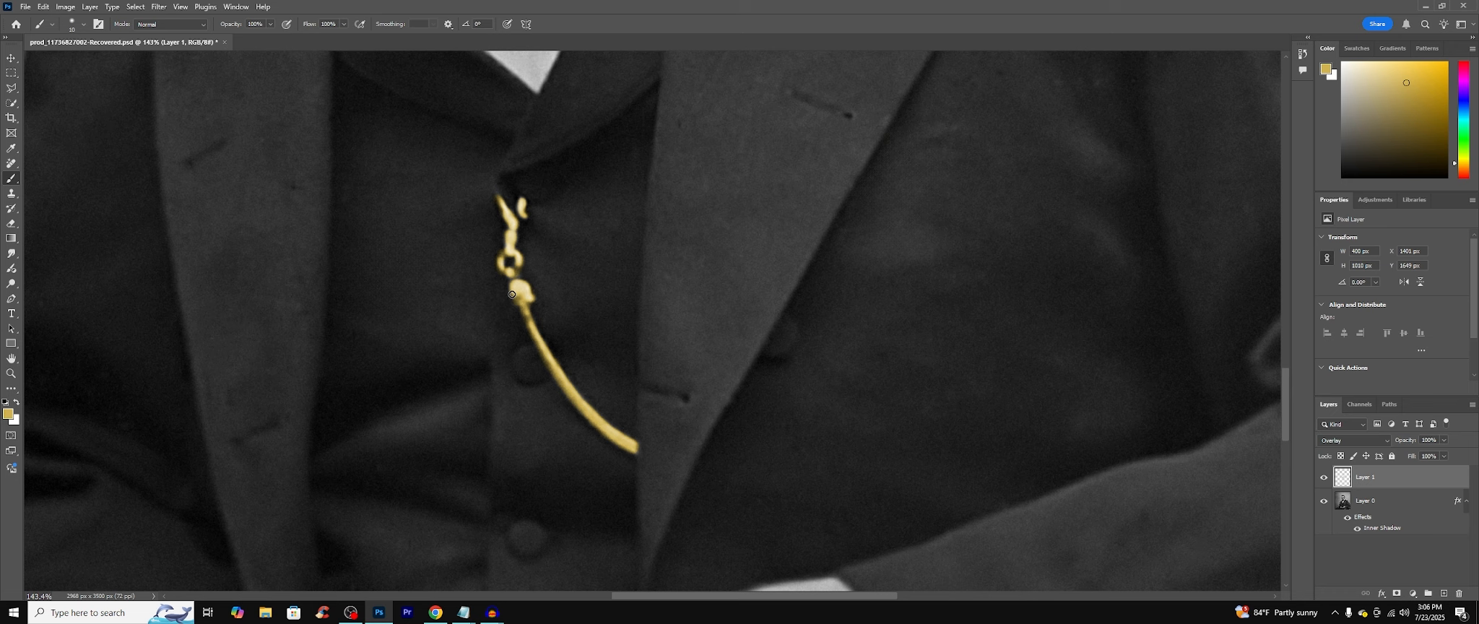
Step: Choose a blue foreground colour and add a new layer with Overlay blending for colouring the coat
key(z)
drag(550, 279, 561, 282)
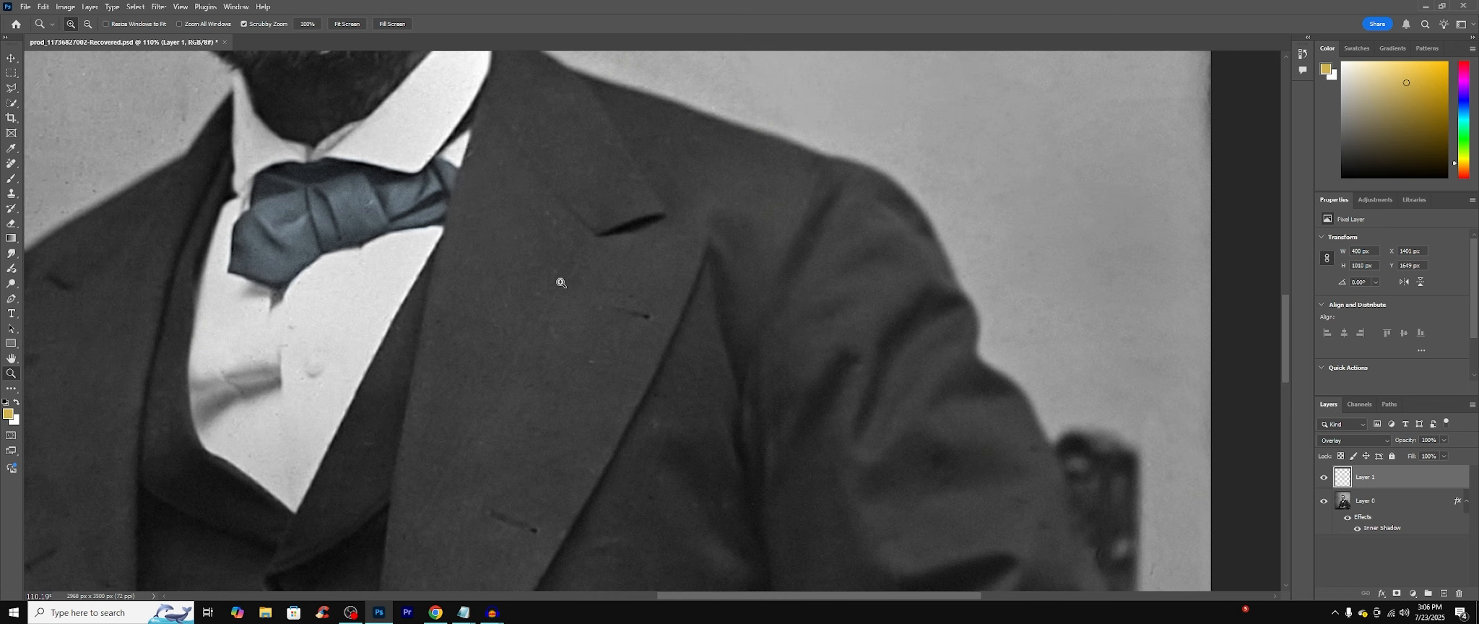
click(1467, 108)
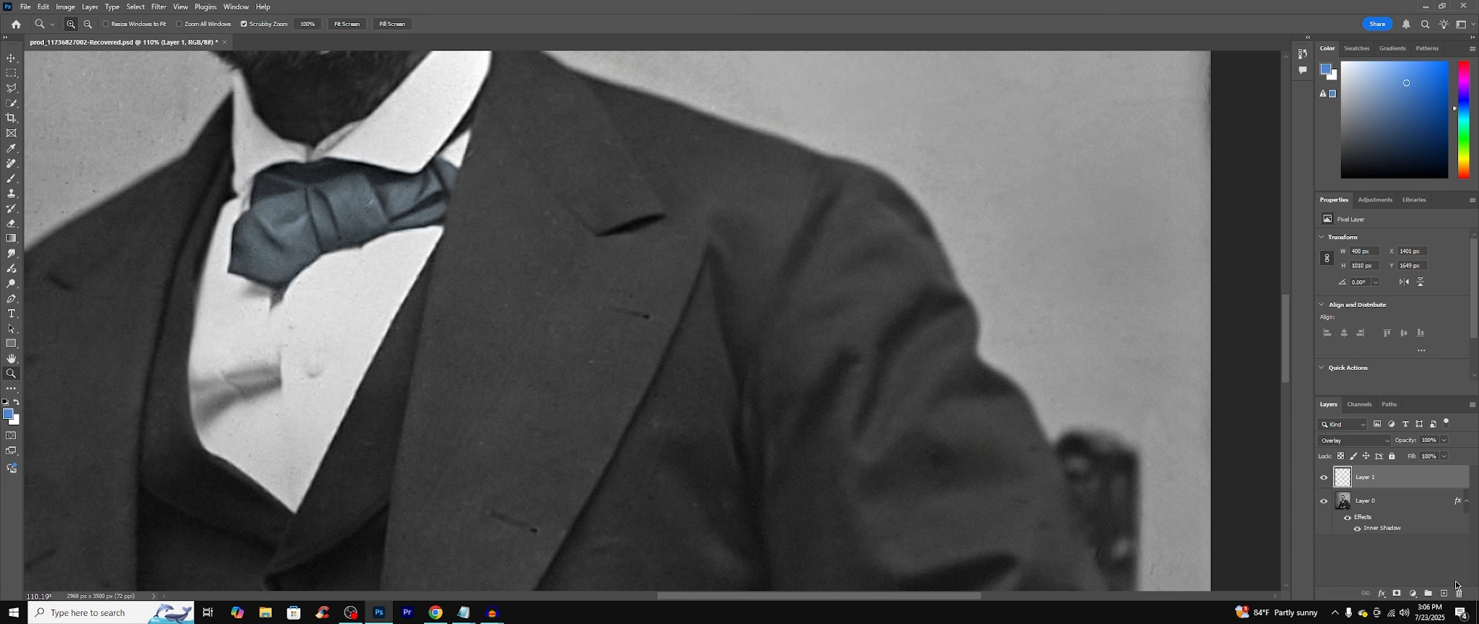
click(1444, 593)
click(1363, 442)
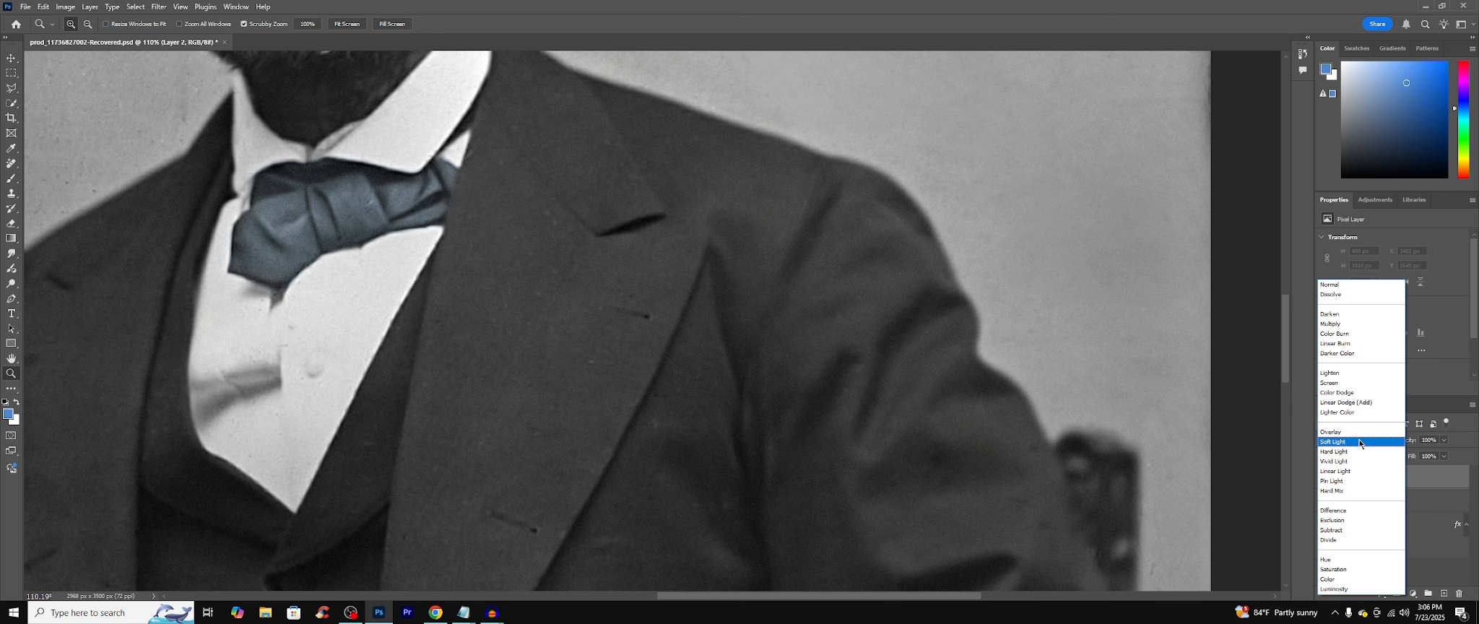
click(1378, 433)
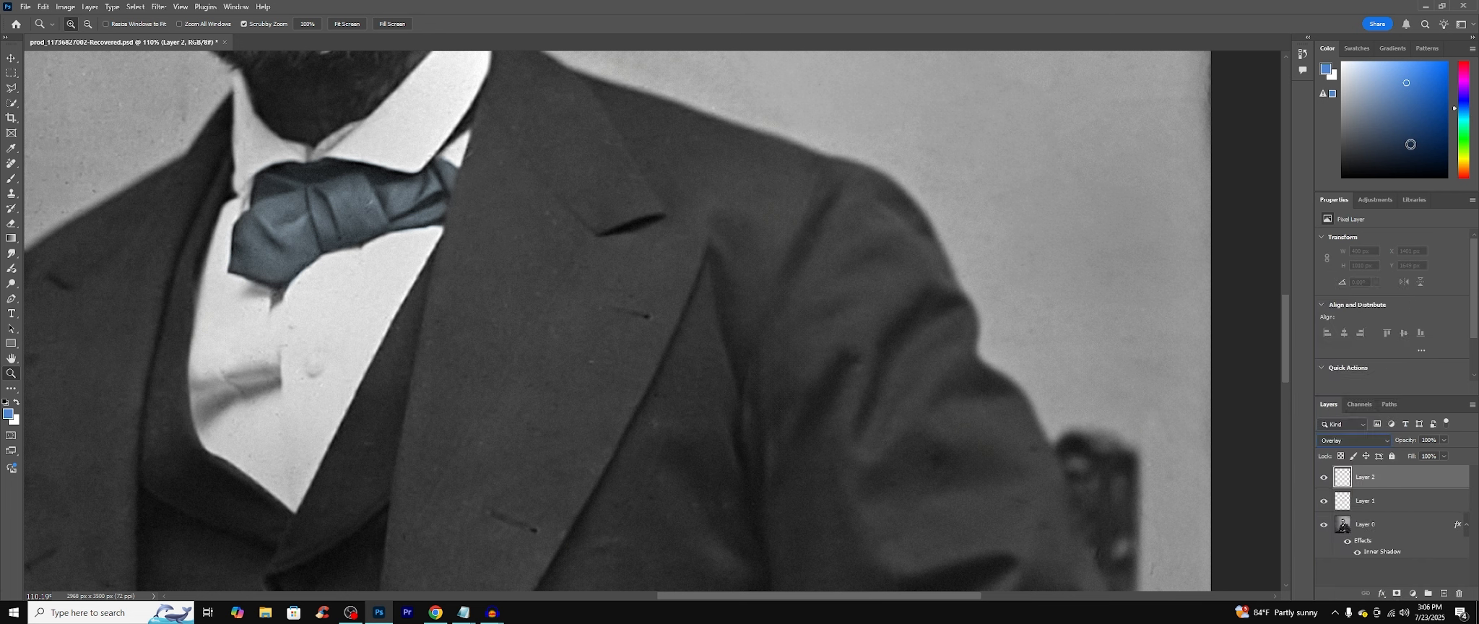
Step: Test blue shades and a larger brush on the coat lapel, undoing each stroke, and choose a muted dark navy
click(11, 178)
drag(624, 301, 622, 291)
key(ctrl+z)
click(83, 24)
drag(78, 64, 97, 63)
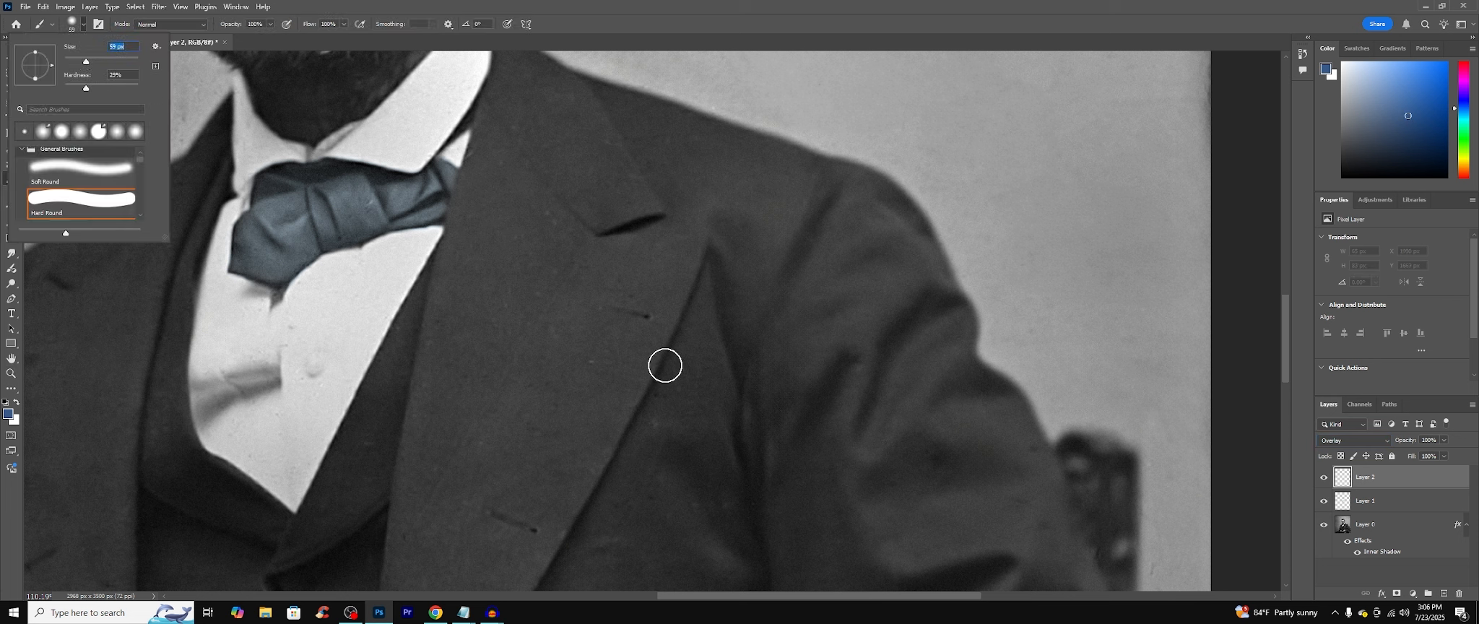
drag(660, 363, 650, 330)
key(ctrl+z)
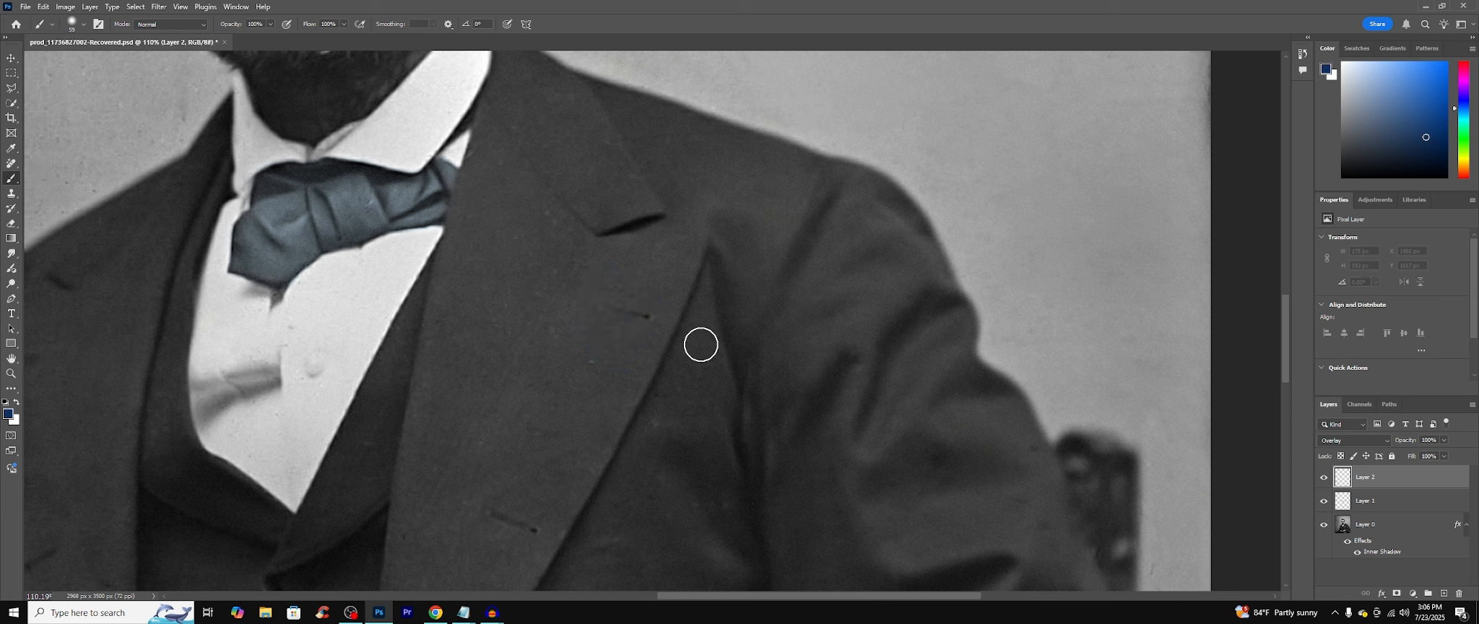
mouse_move(556, 329)
mouse_down()
mouse_move(578, 294)
mouse_move(636, 347)
mouse_move(551, 324)
mouse_up()
key(ctrl+z)
click(1403, 138)
key(ctrl+z)
Step: Enlarge the brush and paint the lapel, front and sleeve on the coat's table side dark navy
scroll(588, 328, up, 3)
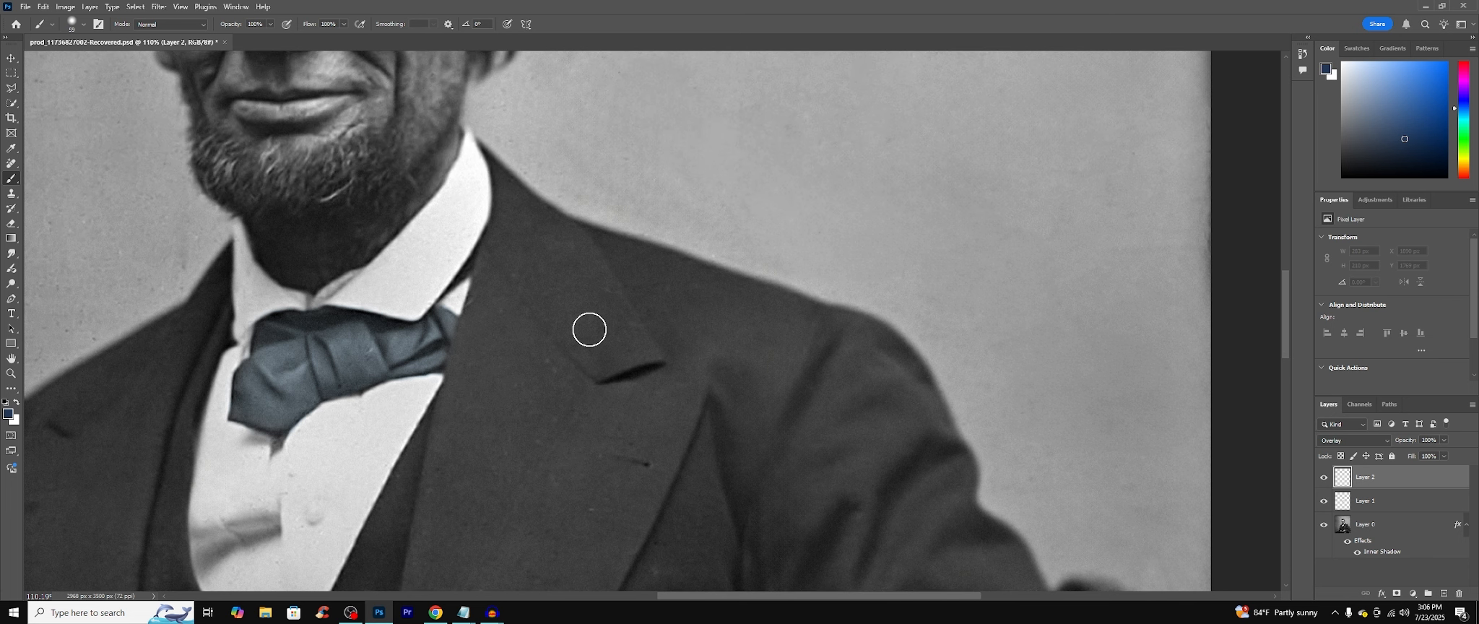
scroll(589, 330, down, 4)
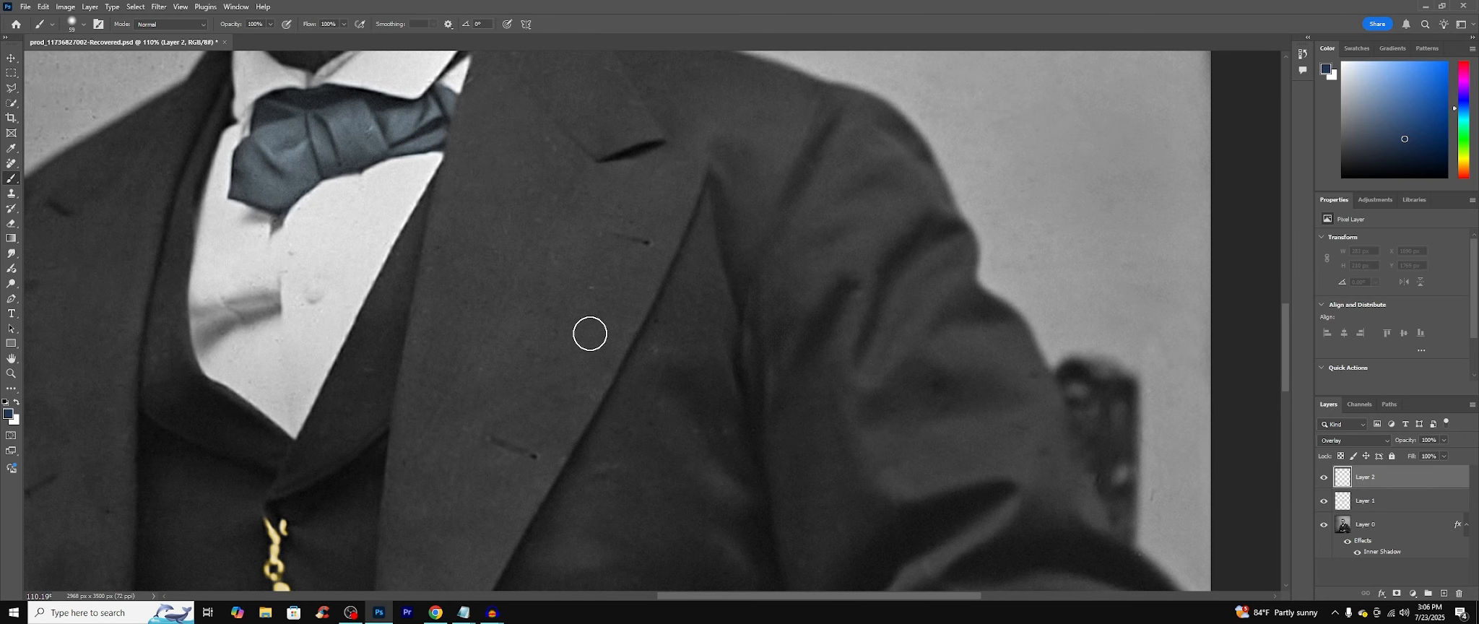
scroll(589, 333, down, 4)
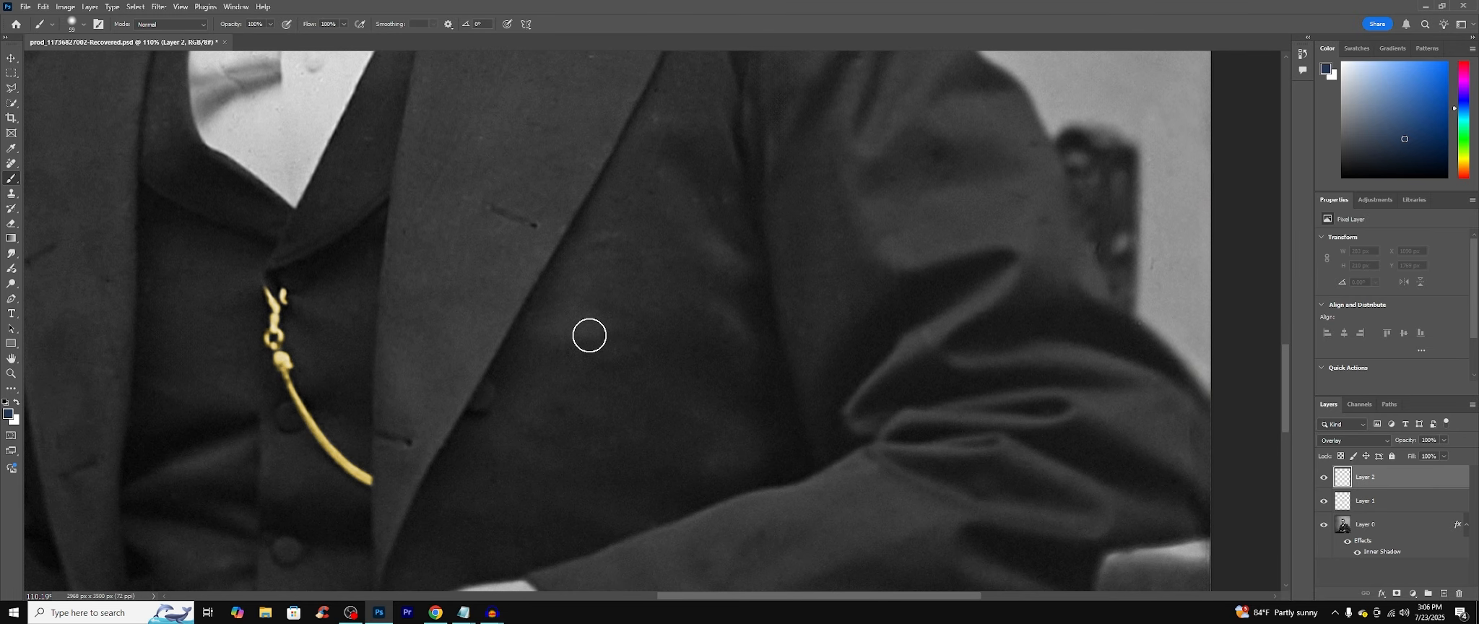
scroll(589, 335, up, 8)
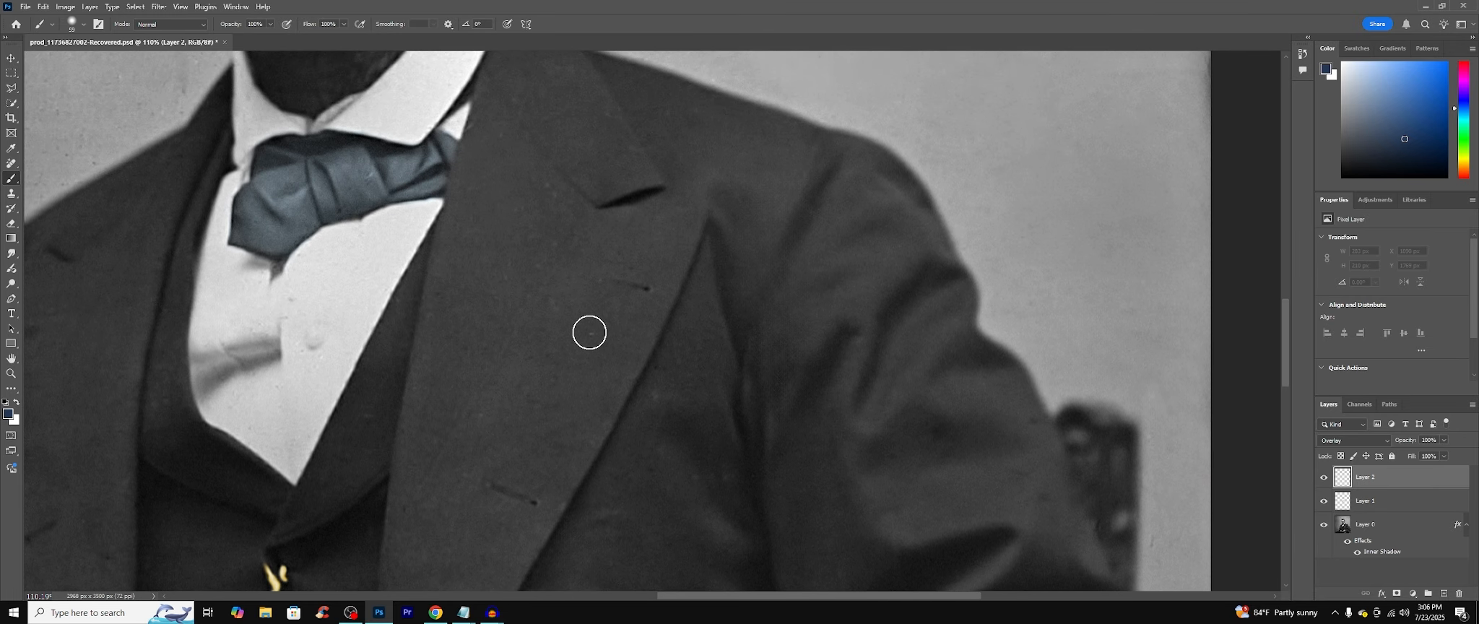
scroll(583, 329, up, 1)
scroll(578, 327, down, 5)
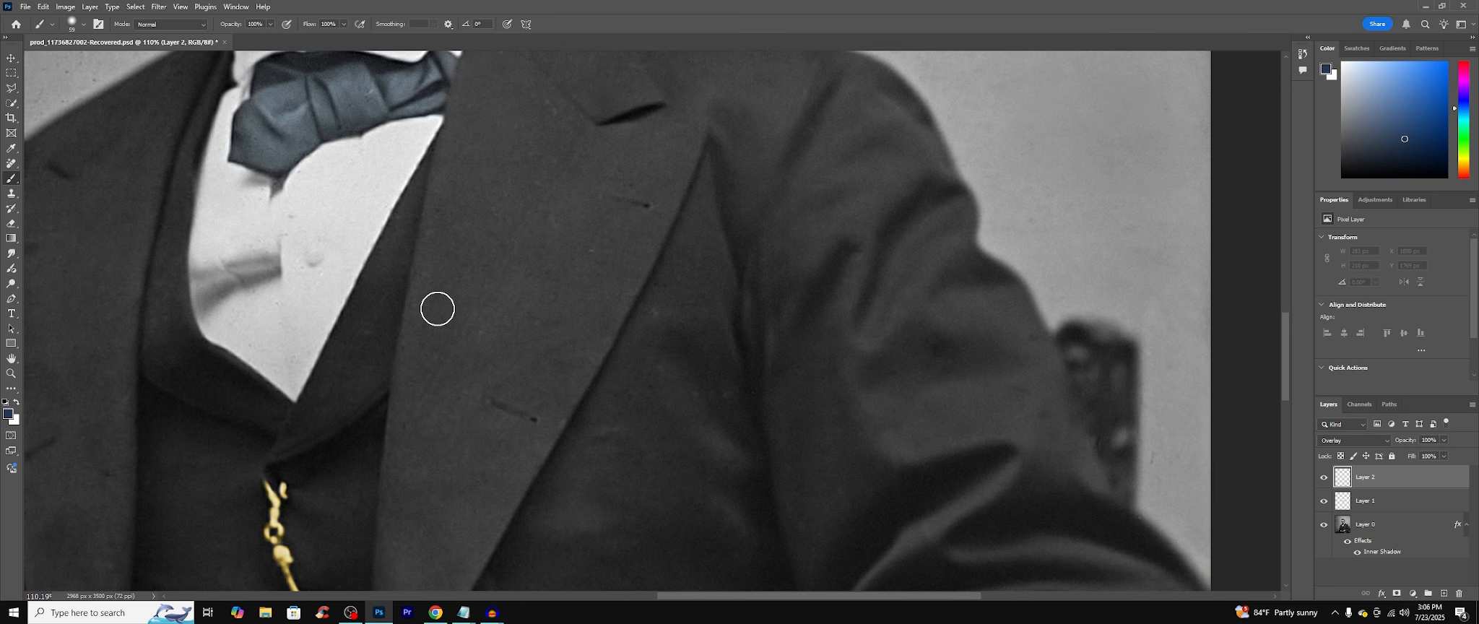
click(75, 24)
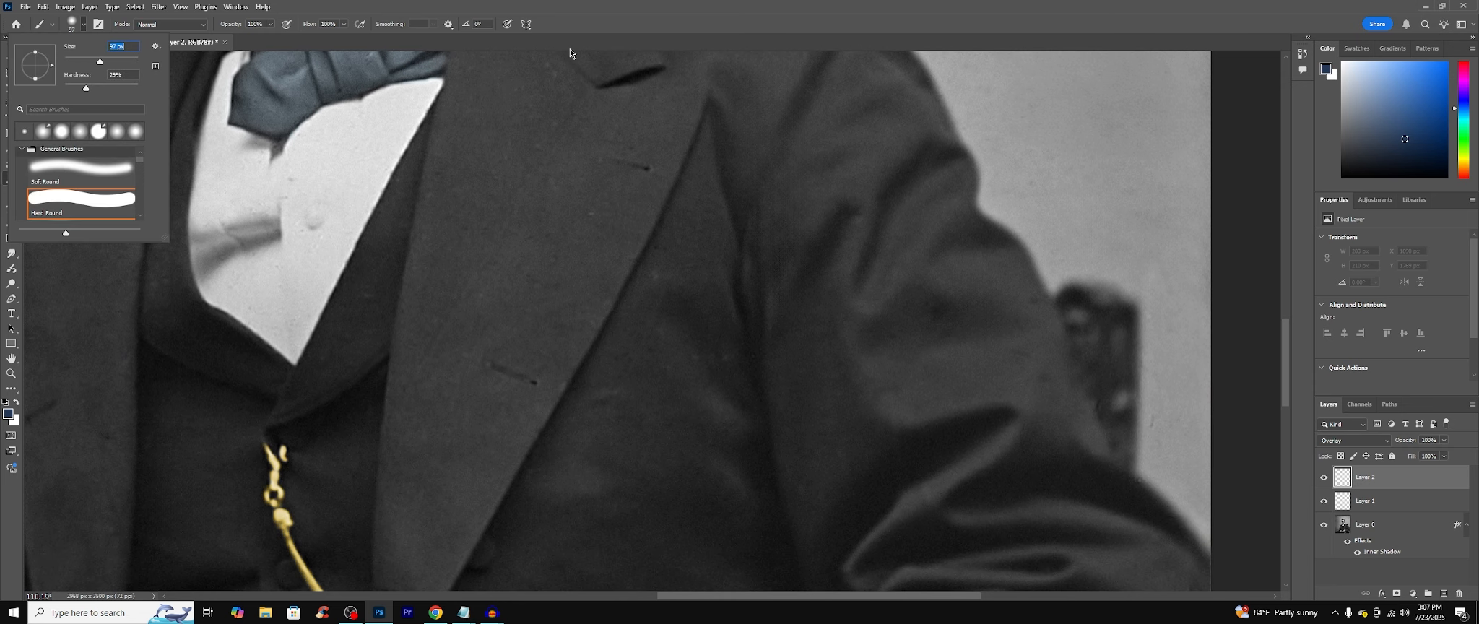
key(Return)
mouse_move(570, 338)
mouse_down()
mouse_move(664, 276)
mouse_move(596, 333)
mouse_move(692, 109)
mouse_move(693, 347)
mouse_move(746, 186)
mouse_move(777, 239)
mouse_move(832, 280)
mouse_move(857, 244)
mouse_move(936, 288)
mouse_up()
scroll(796, 294, up, 3)
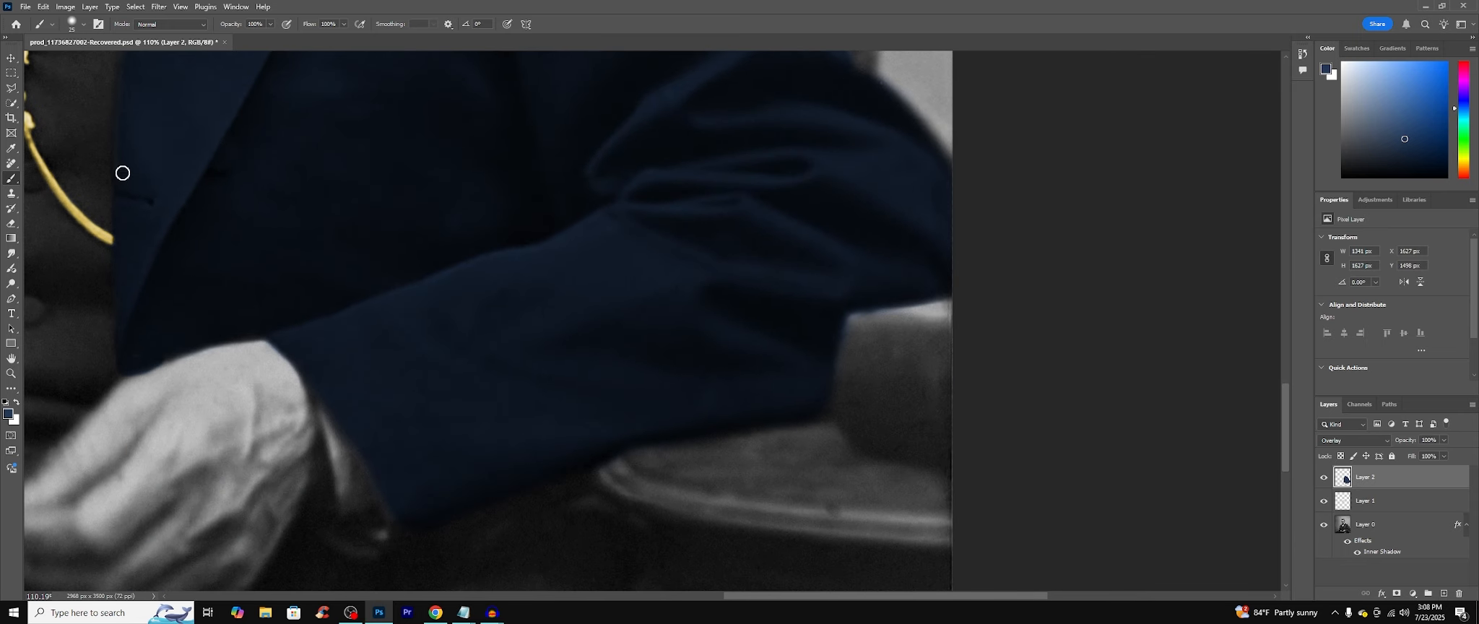
Step: Adjust the brush size and paint the coat's shoulder edge, remaining lapel and other sleeve dark navy
scroll(510, 413, down, 2)
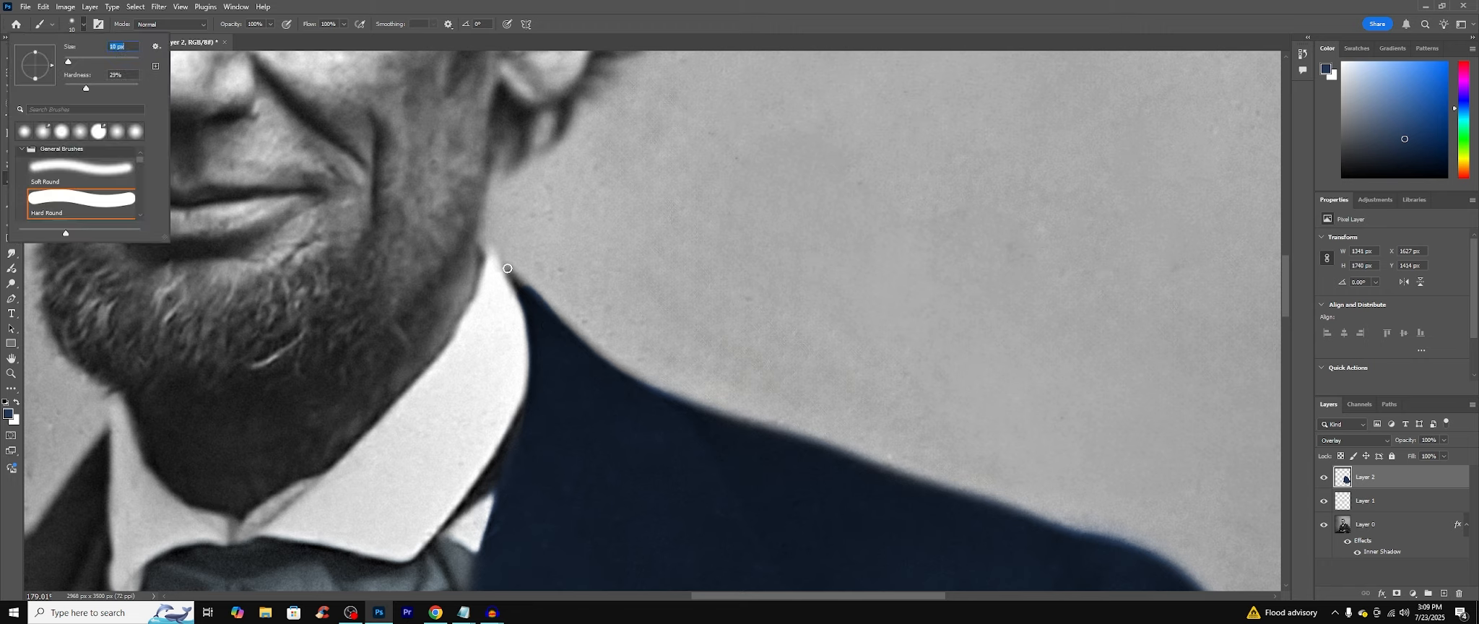
key(Return)
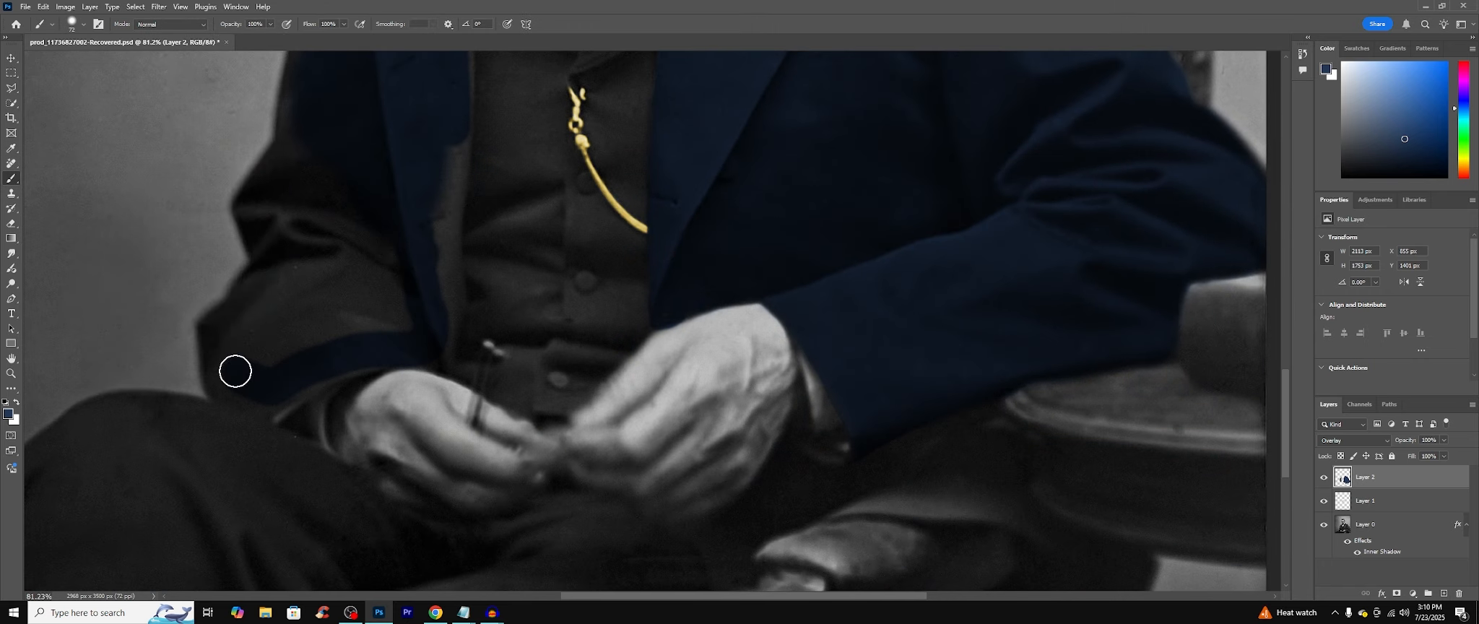
scroll(288, 423, up, 5)
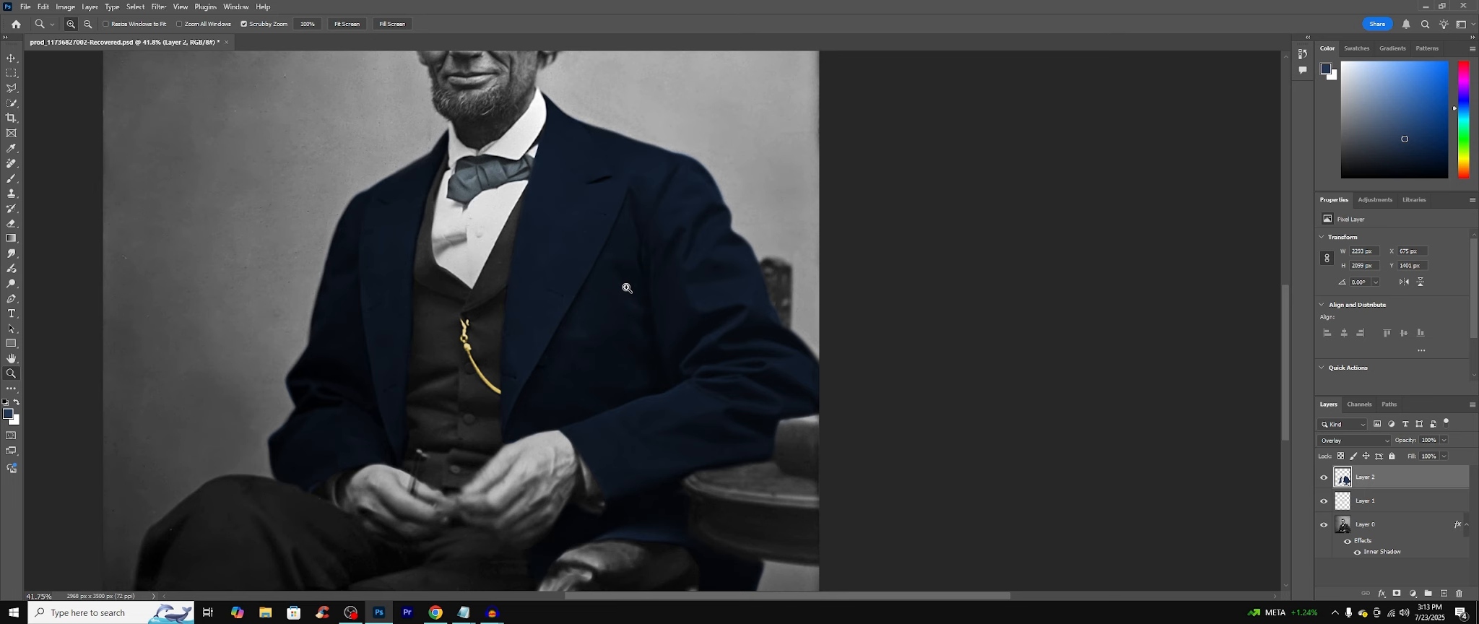
Step: Examine the navy coat up close and at full view, including its edges around the hands, chair and table
scroll(627, 288, down, 3)
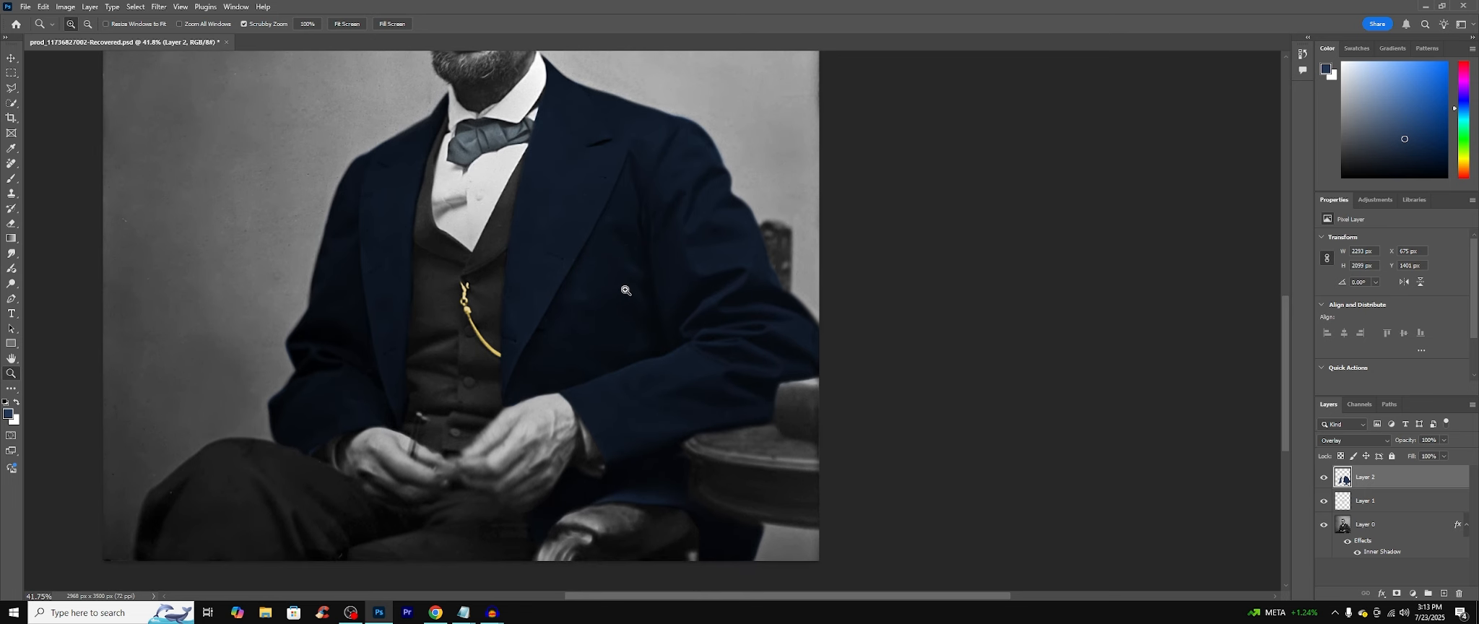
scroll(581, 383, up, 5)
scroll(543, 374, down, 1)
scroll(542, 374, down, 4)
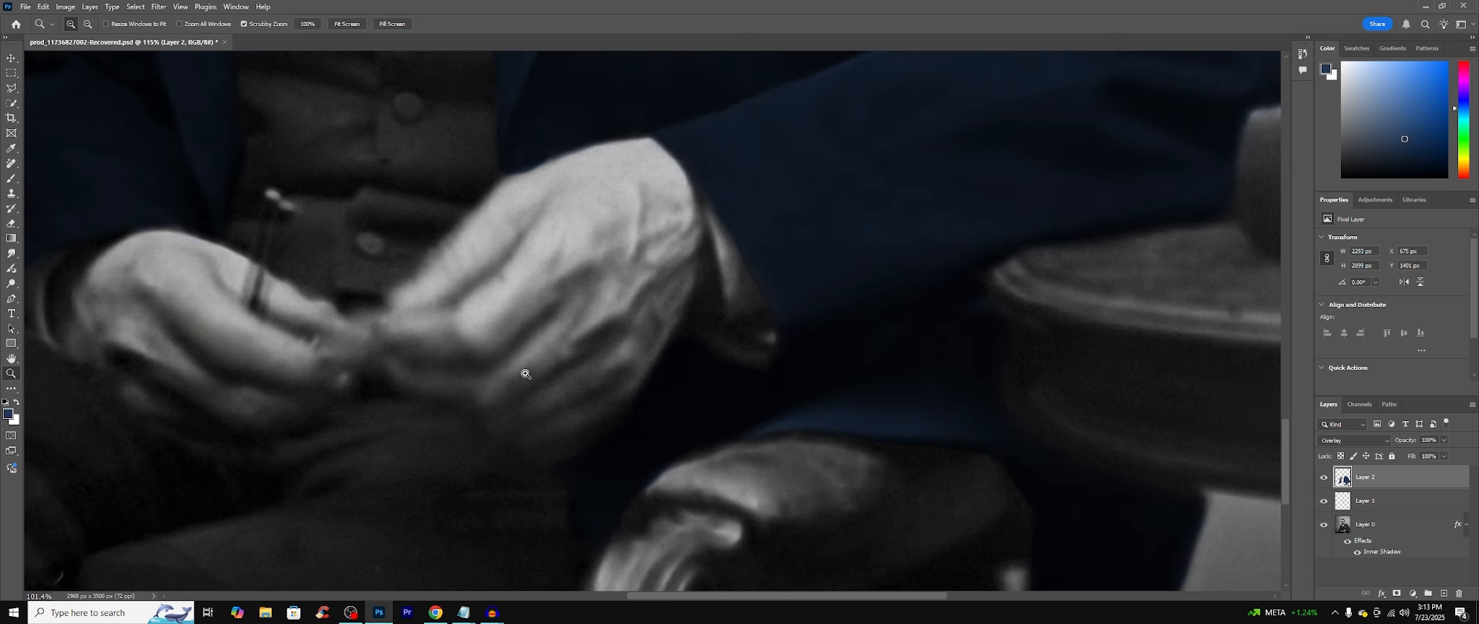
scroll(704, 357, up, 4)
scroll(686, 352, up, 4)
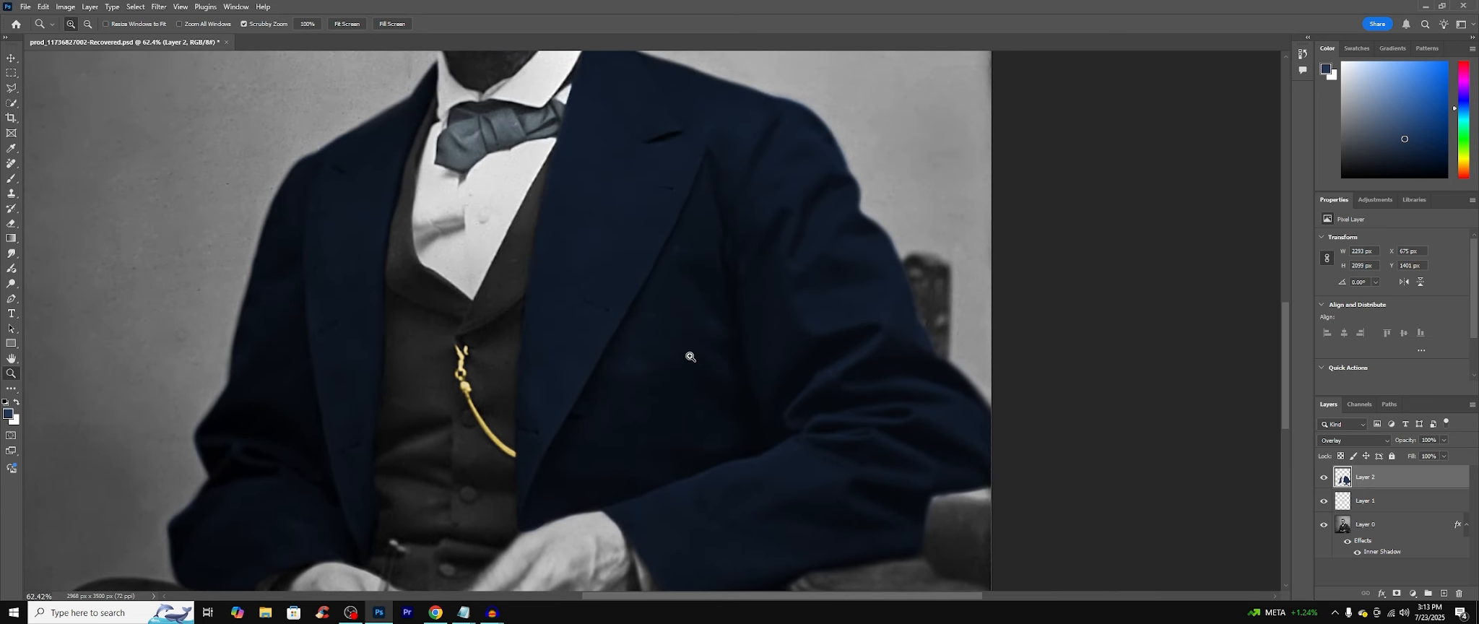
scroll(661, 341, down, 3)
scroll(660, 340, down, 1)
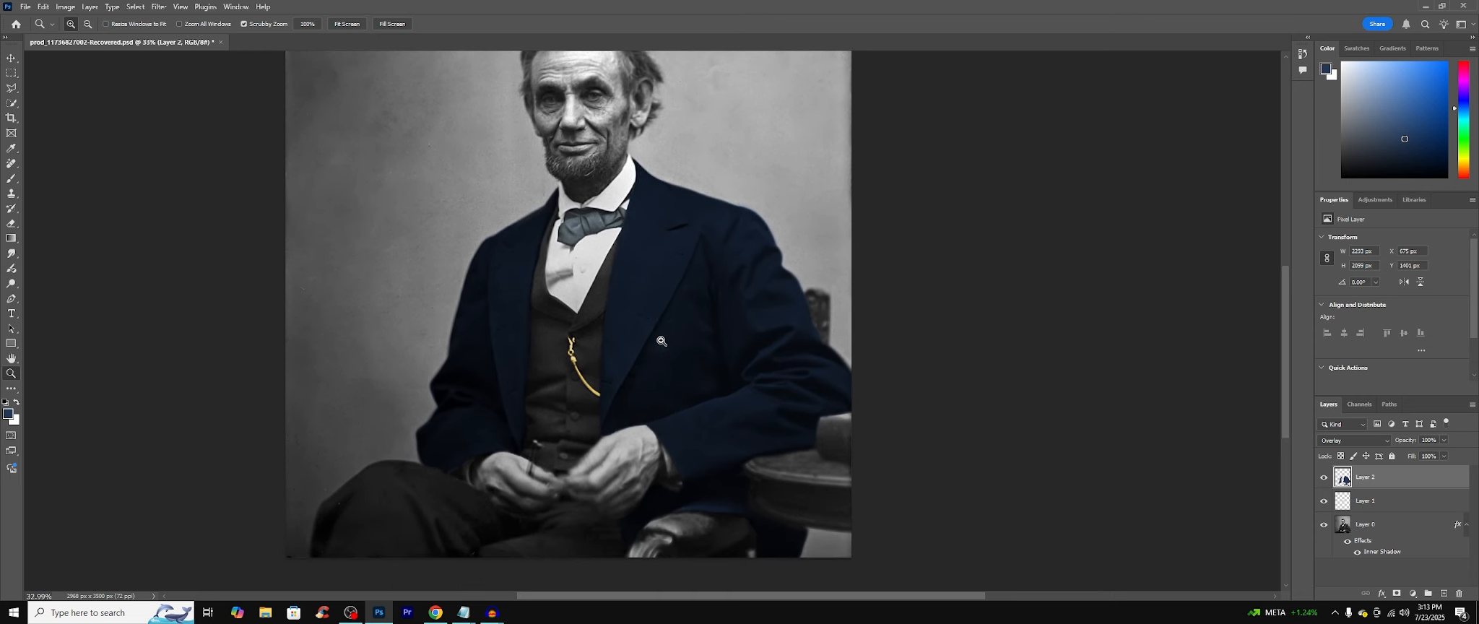
Step: Compare the portrait with and without the navy coat colour by toggling the visibility of Layer 2
click(1323, 478)
click(1323, 479)
click(1323, 479)
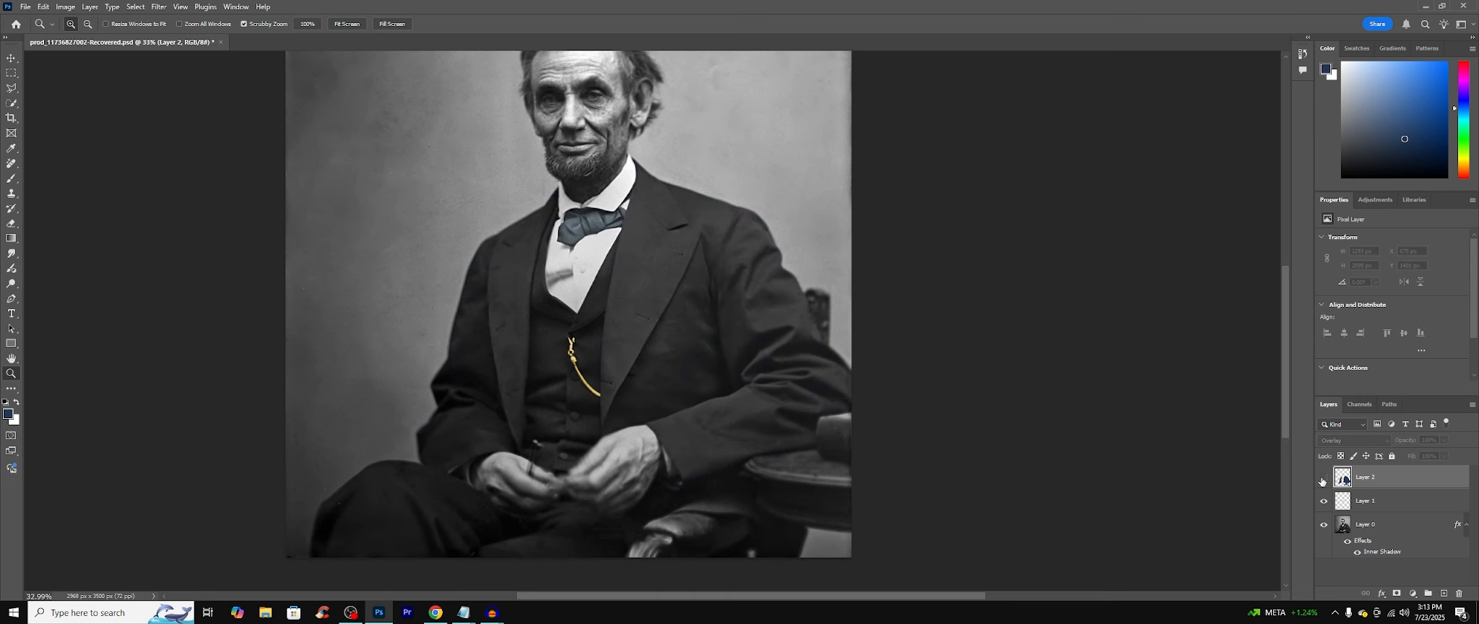
click(1323, 478)
scroll(646, 243, up, 1)
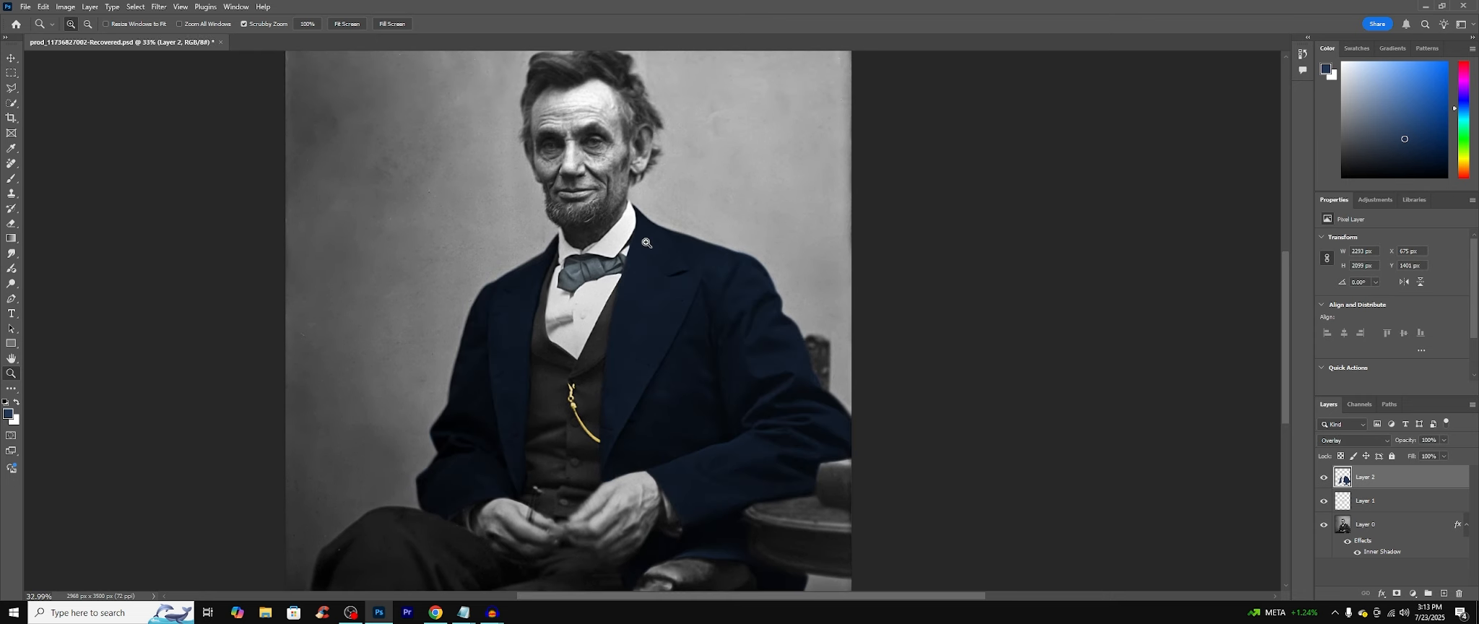
scroll(645, 240, up, 1)
scroll(642, 237, down, 3)
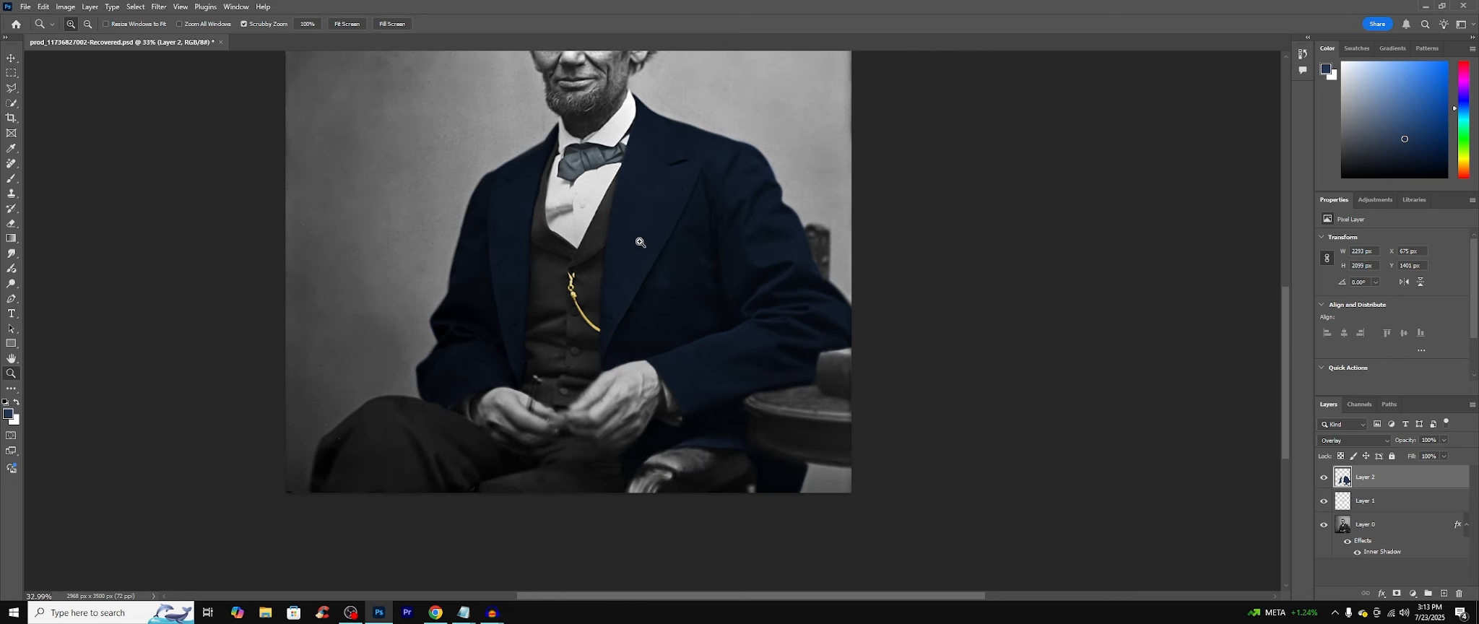
scroll(640, 243, down, 1)
Step: Add a new Overlay layer for the chair and choose a reddish-brown foreground colour
drag(832, 204, 921, 167)
click(1444, 593)
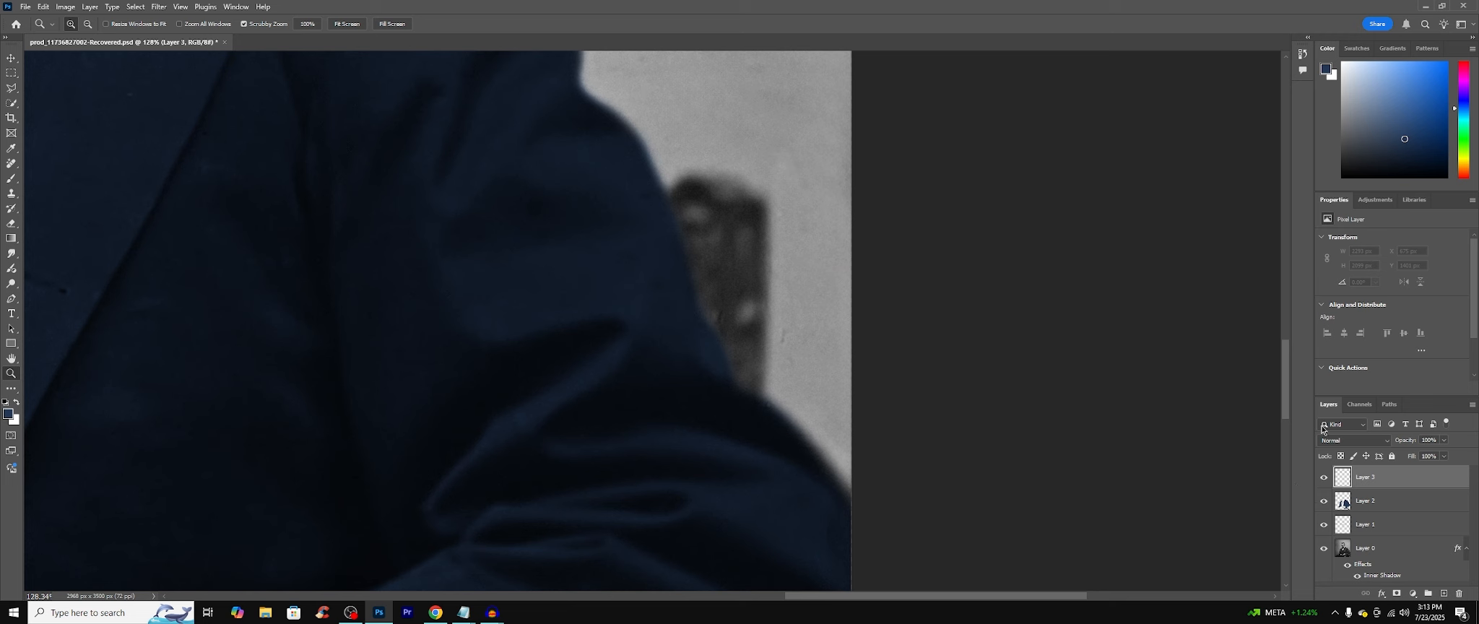
click(1352, 440)
click(1343, 447)
click(1465, 168)
click(1465, 173)
click(1397, 129)
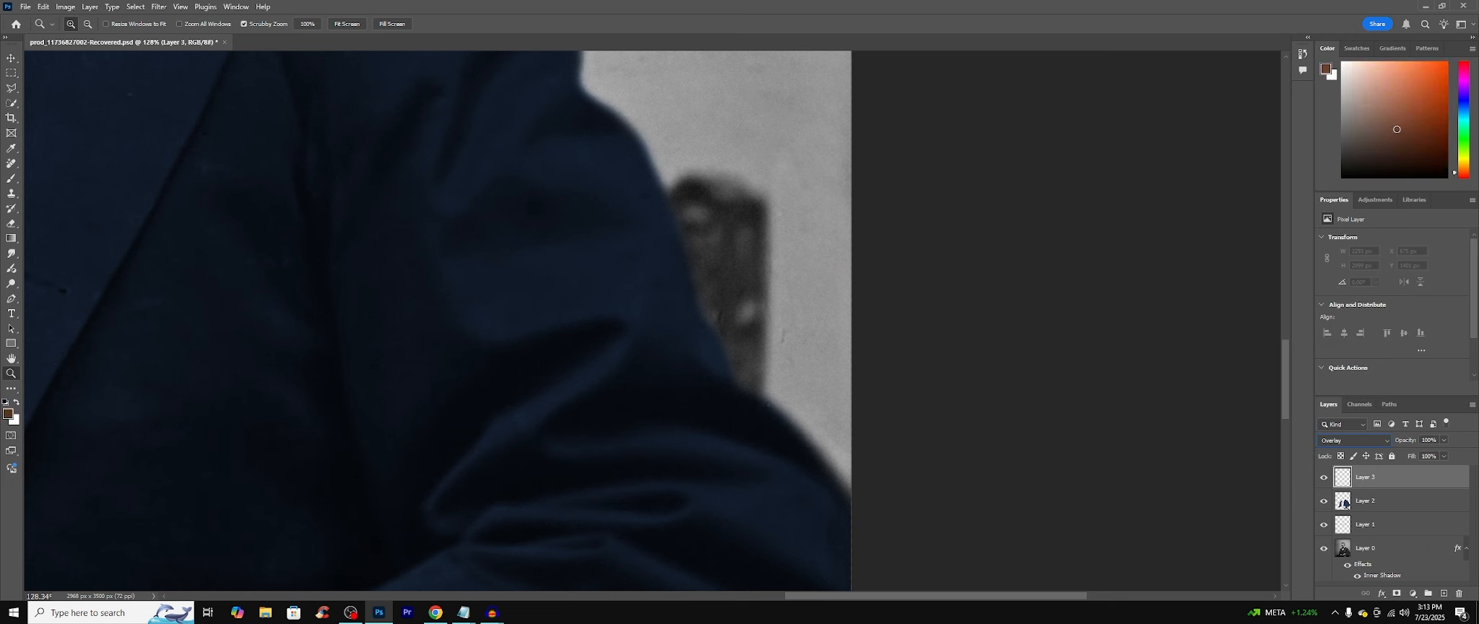
Step: Paint the chair's backrest behind the sleeve reddish brown and erase the paint that spills over its edges
click(12, 178)
mouse_move(752, 221)
mouse_down()
mouse_move(727, 344)
mouse_move(714, 214)
mouse_move(754, 361)
mouse_up()
scroll(244, 283, up, 2)
click(11, 224)
drag(655, 423, 802, 465)
Step: Paint the wooden parts of the chair below the hands reddish brown, cleaning up the spilled paint
drag(693, 129, 607, 130)
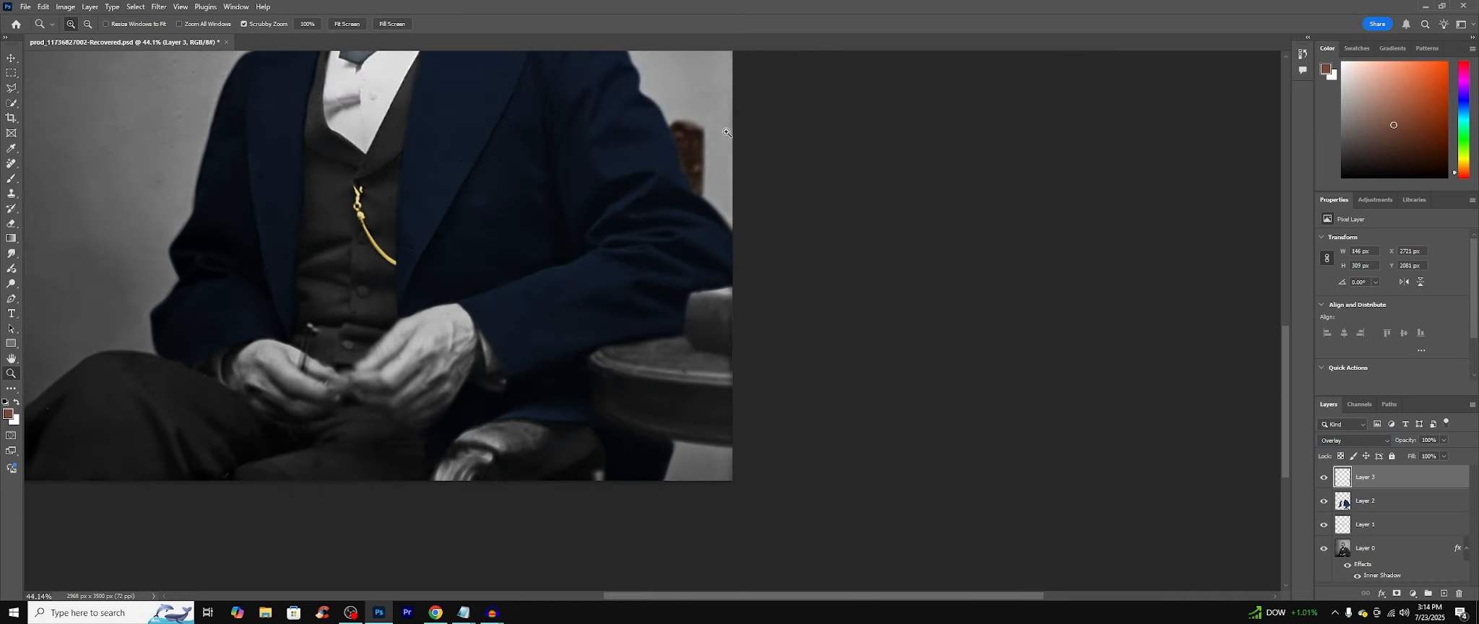
drag(686, 494, 773, 493)
key(b)
scroll(670, 315, left, 3)
mouse_move(486, 386)
mouse_down()
mouse_move(380, 399)
mouse_move(366, 430)
mouse_up()
drag(757, 429, 750, 439)
scroll(611, 455, up, 2)
click(10, 224)
click(12, 178)
drag(486, 431, 414, 426)
Step: Add another new layer with Overlay blending and choose a deep red foreground colour for the chair's upholstery
click(11, 373)
drag(866, 361, 1475, 202)
click(1443, 593)
click(1424, 109)
click(1354, 439)
click(1334, 427)
Step: Paint the chair's upholstered part deep red, adjusting the brush size, and erase the red that covers the brown wood
drag(563, 376, 704, 399)
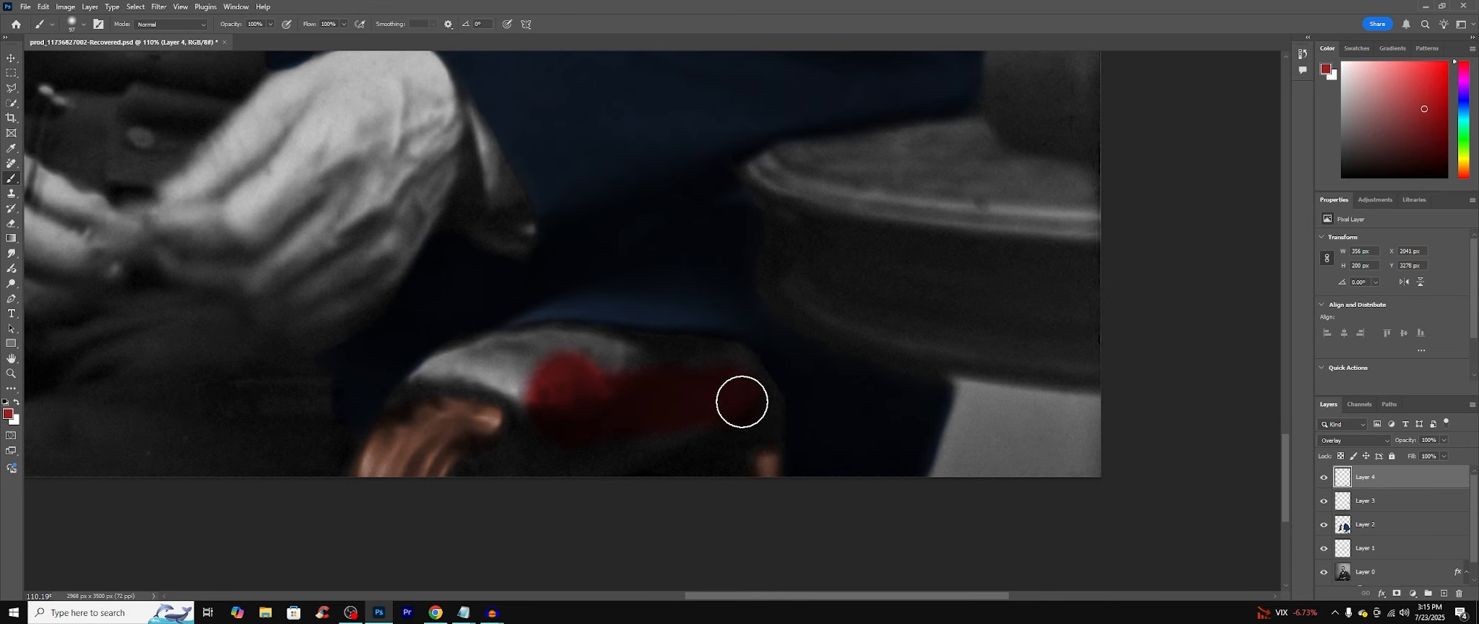
click(11, 224)
click(11, 178)
click(83, 24)
drag(463, 359, 399, 439)
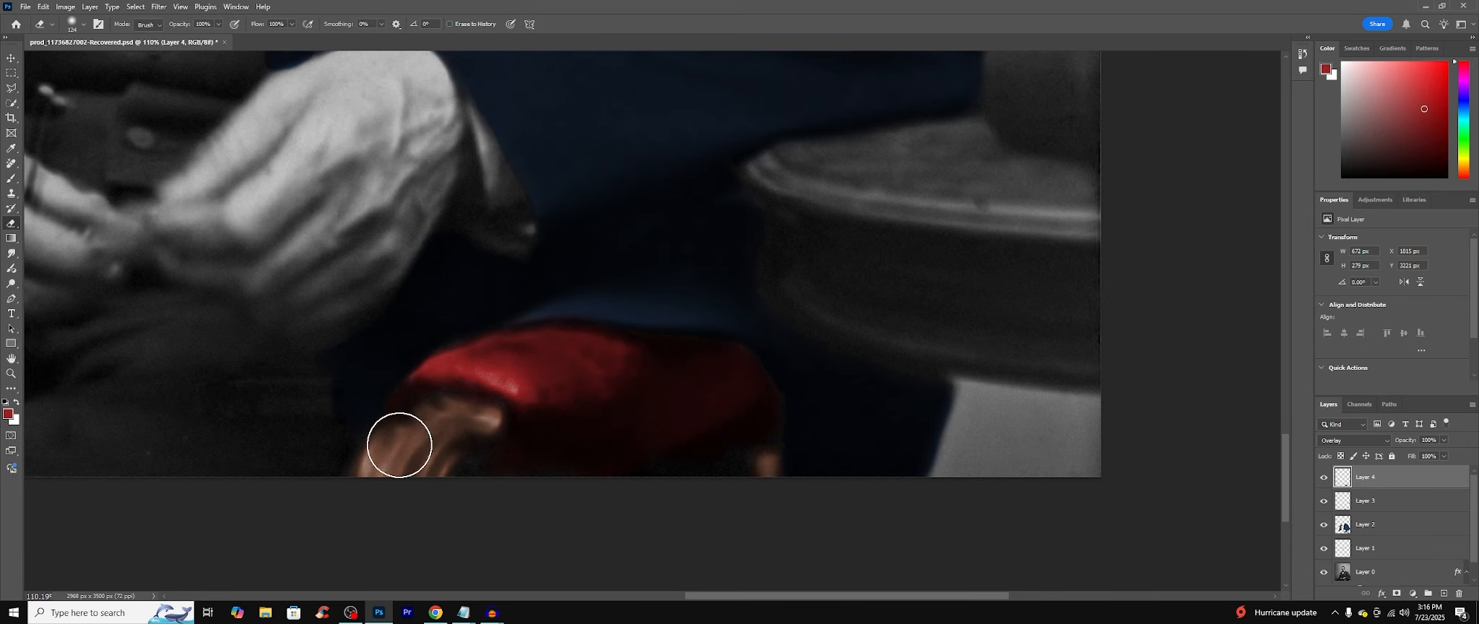
Step: Colour the round table beside the sleeve a muted dark red and clean up the paint along its edges
key(z)
drag(939, 313, 710, 313)
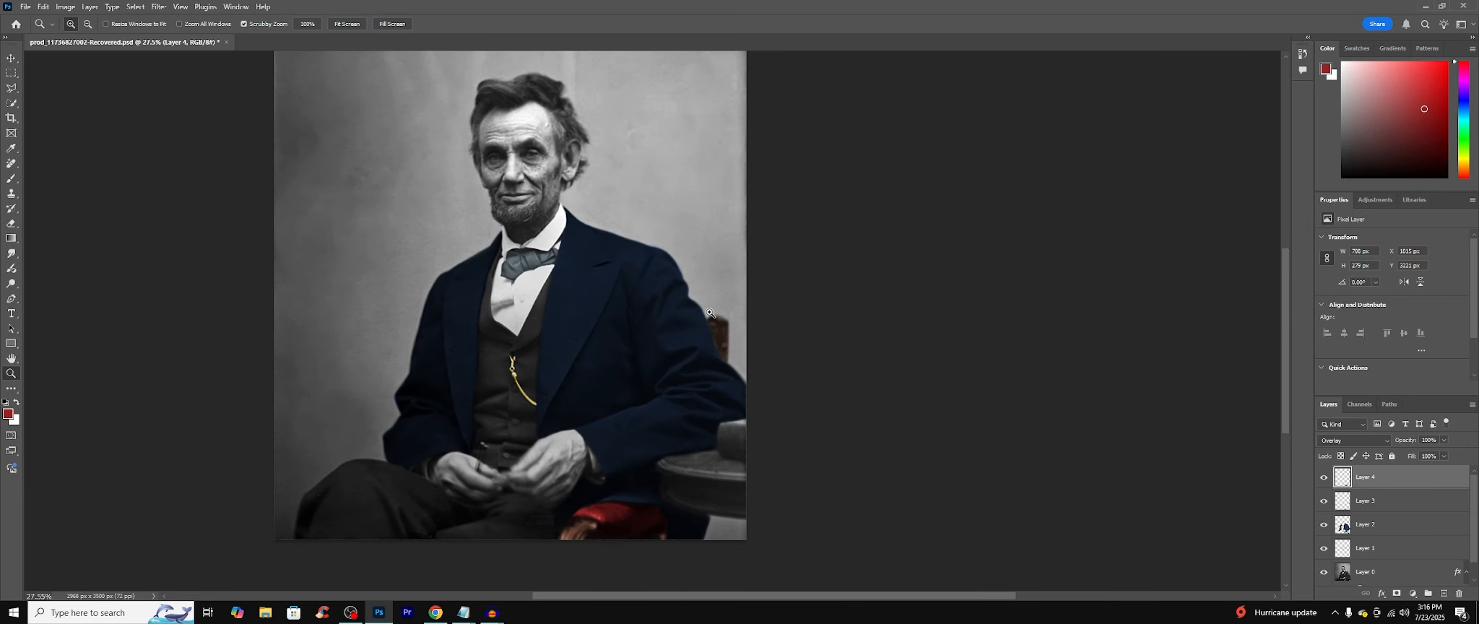
drag(830, 464, 700, 418)
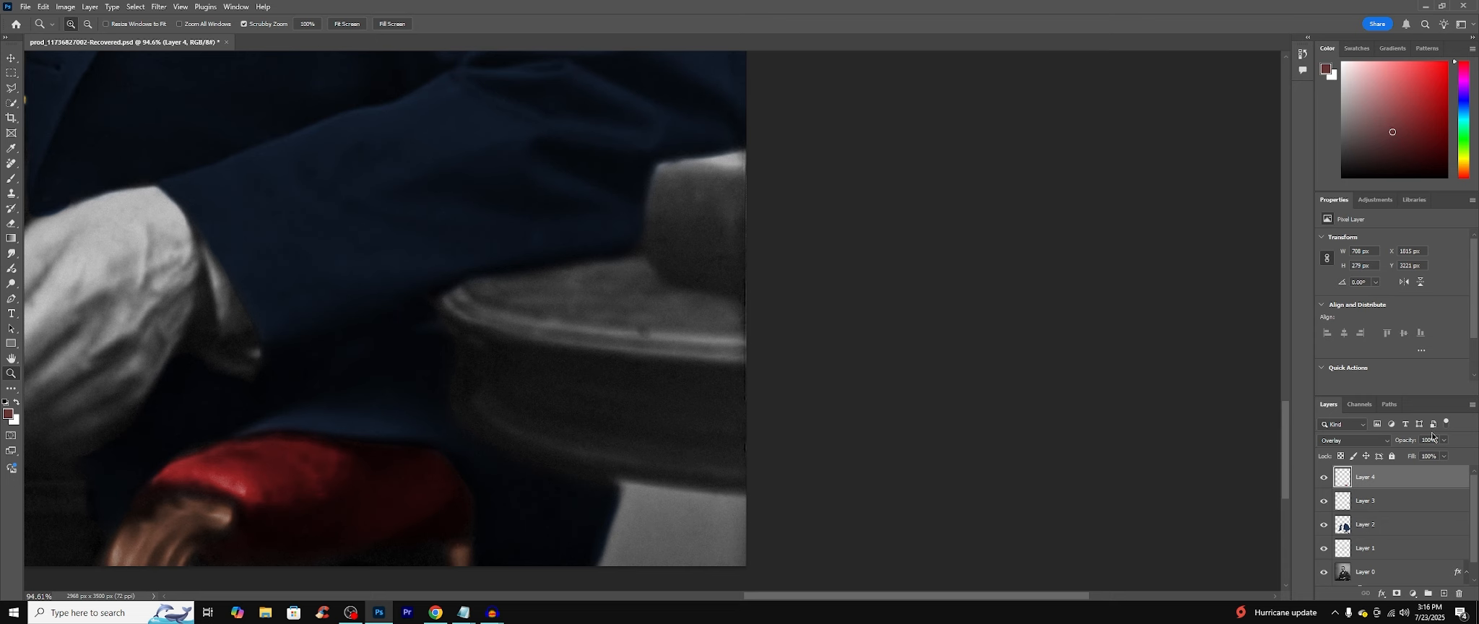
key(e)
scroll(532, 313, up, 1)
key(ctrl+z)
scroll(409, 356, down, 3)
scroll(836, 317, up, 5)
Step: Choose a green foreground colour and paint the object standing on the table green
mouse_move(1458, 115)
mouse_down()
mouse_move(1466, 162)
mouse_move(1469, 133)
mouse_up()
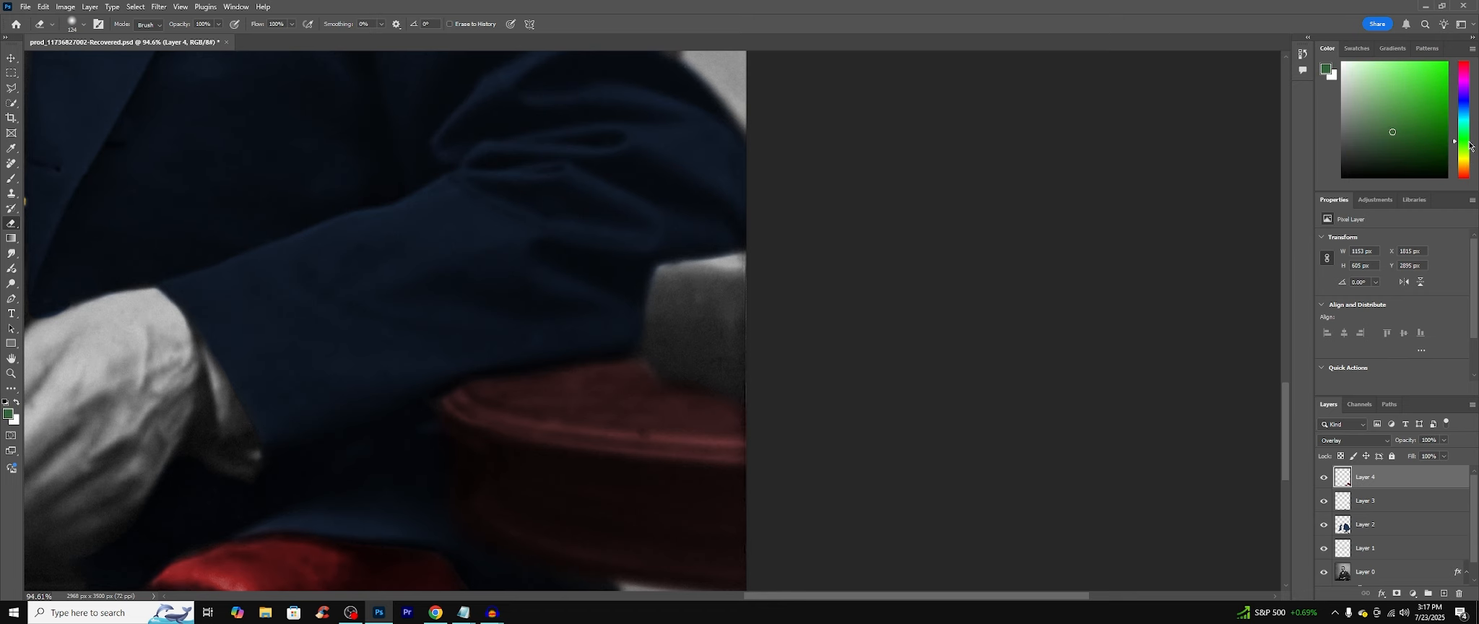
key(b)
scroll(690, 340, up, 1)
mouse_move(657, 311)
mouse_down()
mouse_move(690, 343)
mouse_move(617, 406)
mouse_up()
key(e)
key(b)
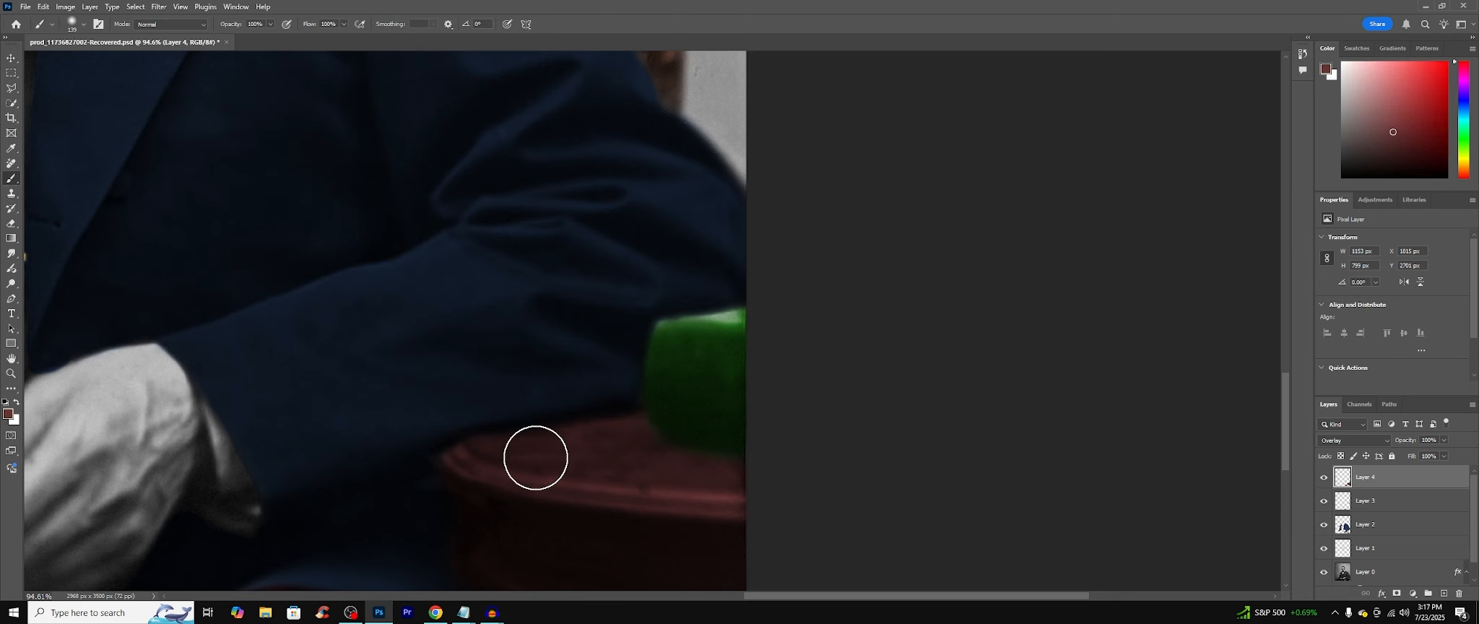
Step: Review the whole portrait with the coloured coat, chair, table and green object
key(z)
mouse_move(536, 365)
mouse_down()
mouse_move(483, 361)
mouse_move(520, 362)
mouse_up()
drag(438, 320, 458, 319)
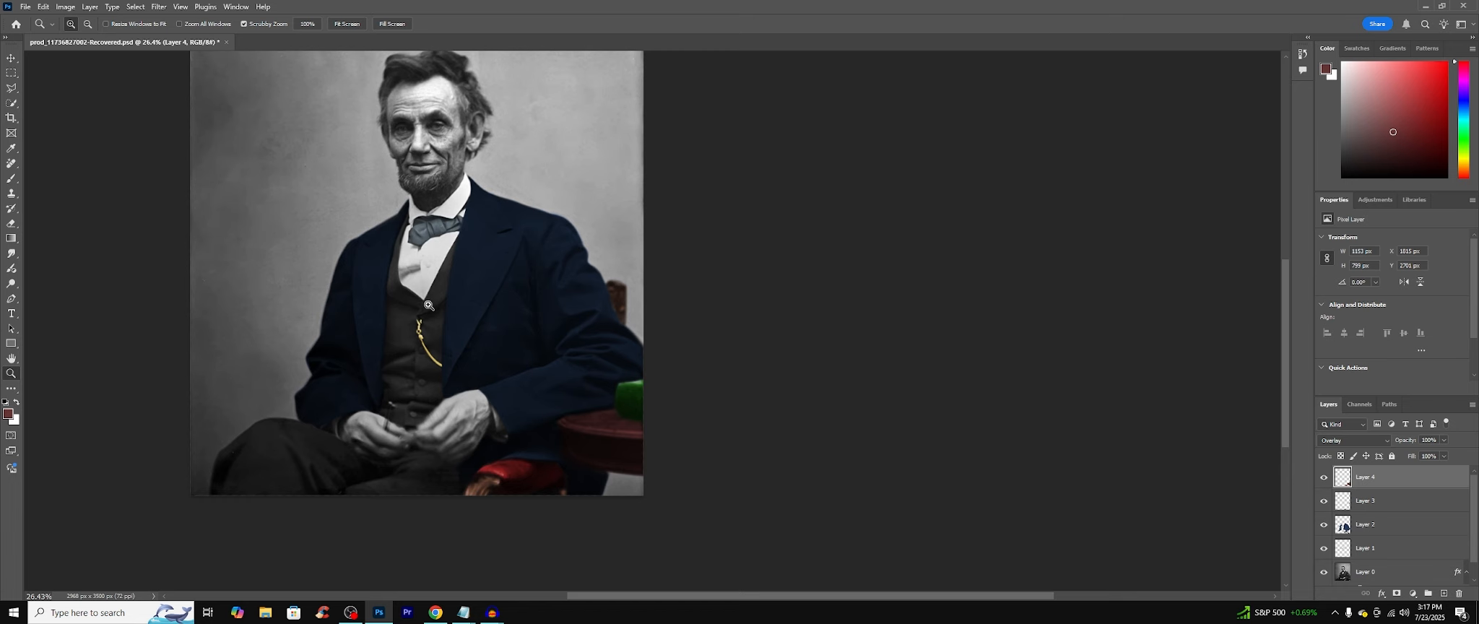
scroll(431, 305, up, 3)
scroll(437, 307, down, 2)
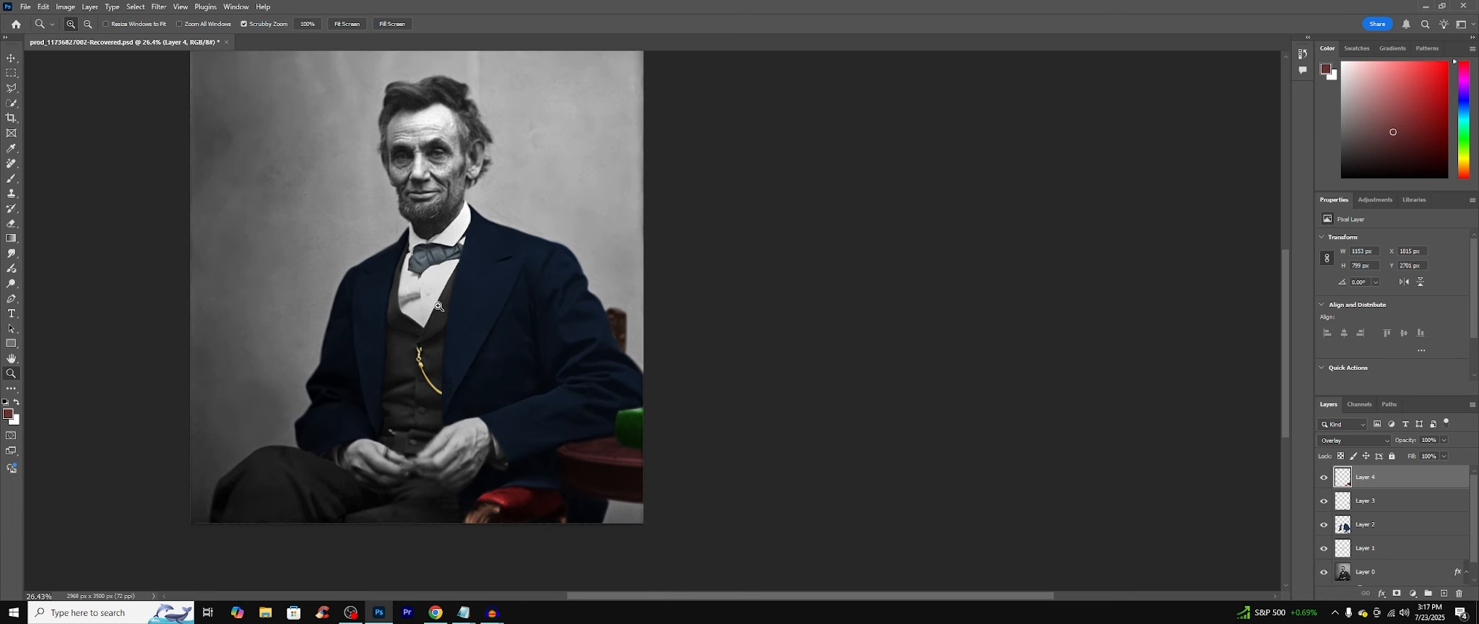
scroll(438, 306, down, 1)
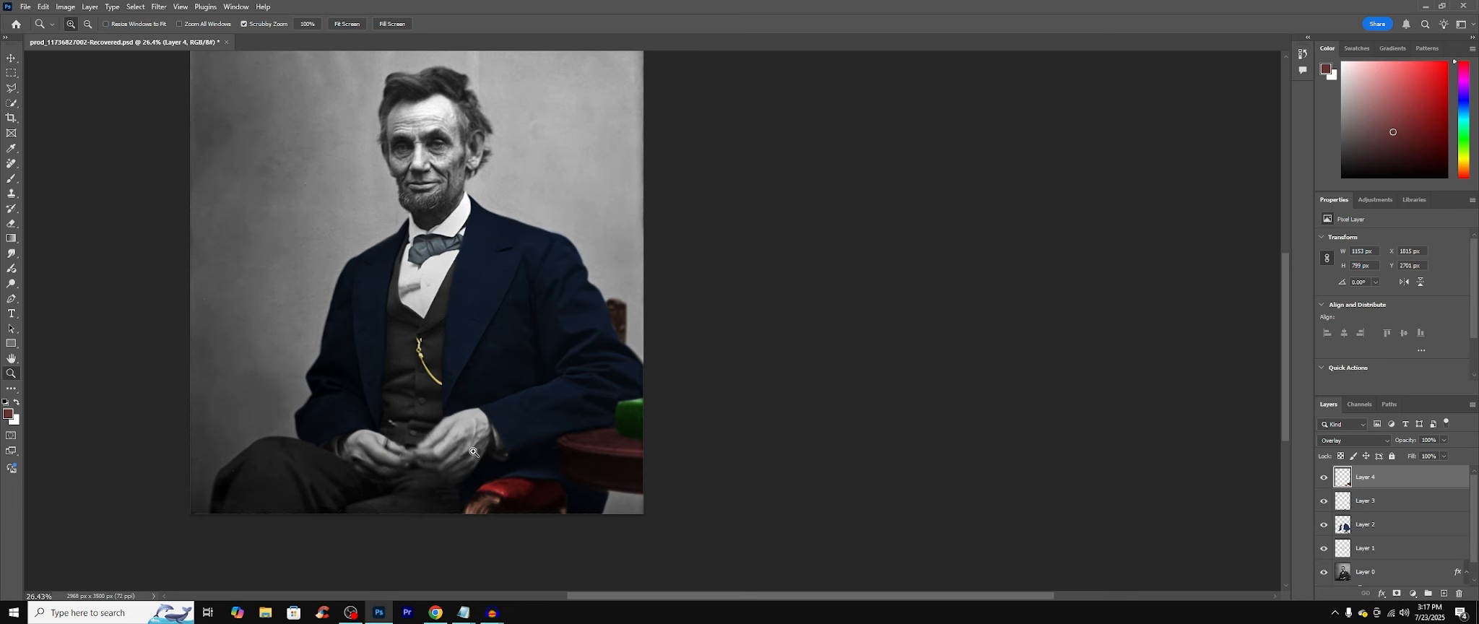
Step: Choose a light peach skin tone as the foreground colour and add a new layer with Overlay blending above the others
drag(349, 140, 492, 199)
scroll(725, 233, down, 2)
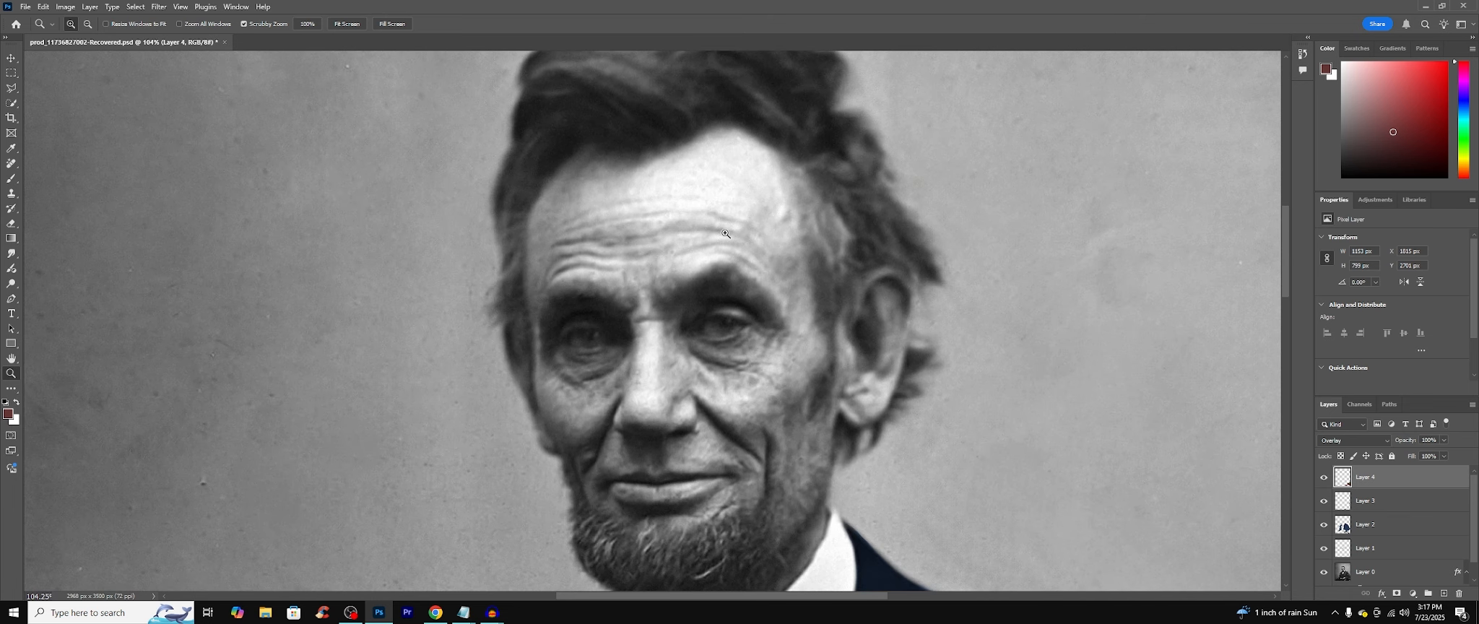
drag(817, 598, 837, 598)
scroll(794, 404, down, 2)
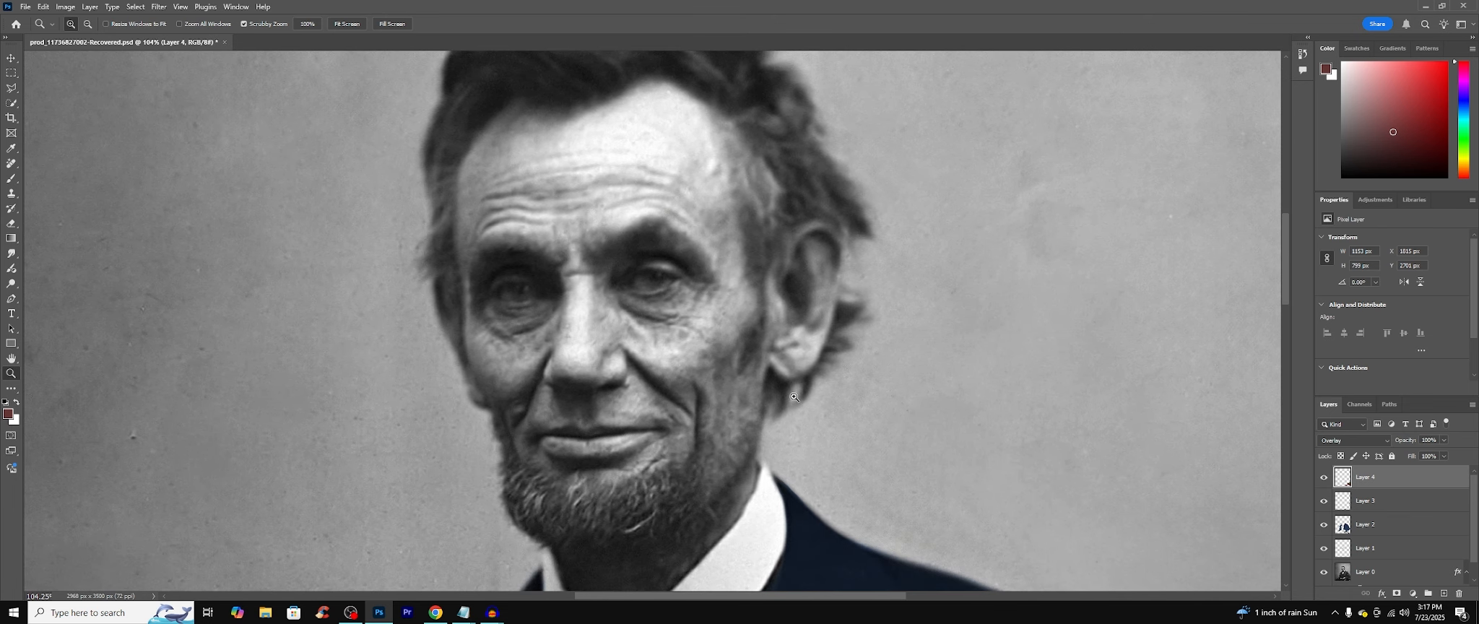
drag(1457, 151, 1467, 178)
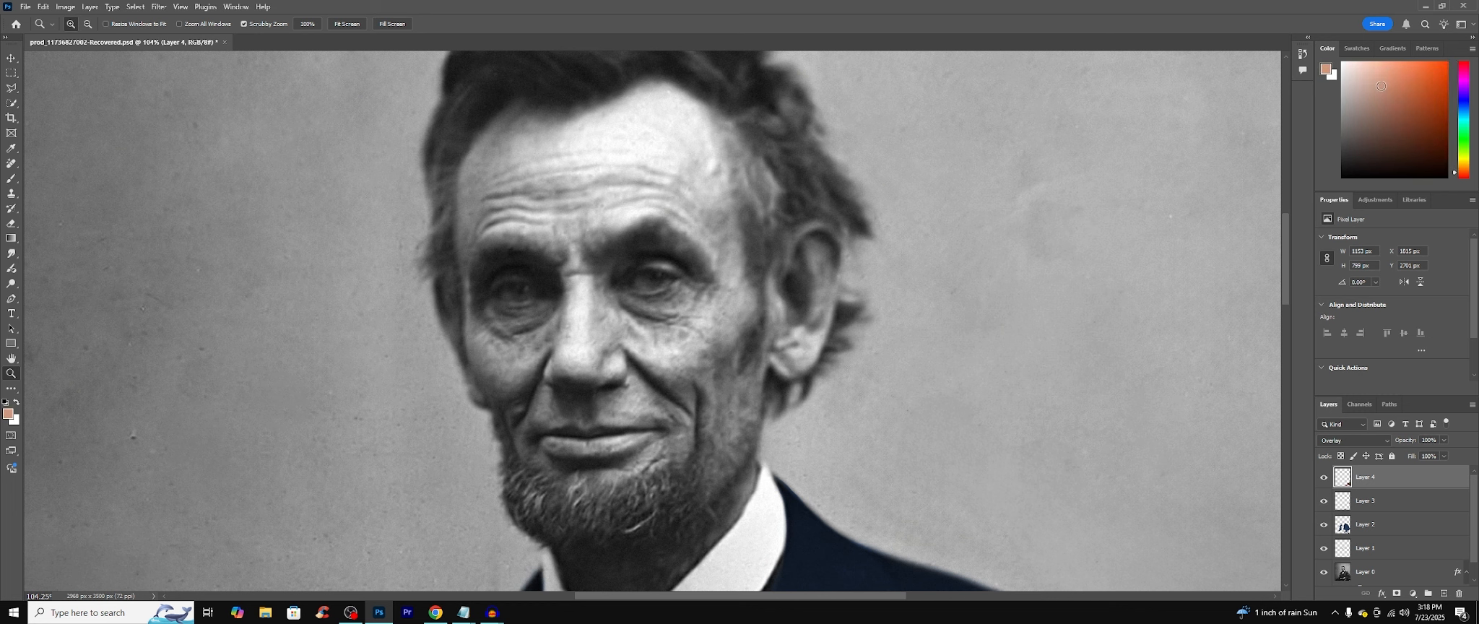
click(1443, 593)
click(8, 179)
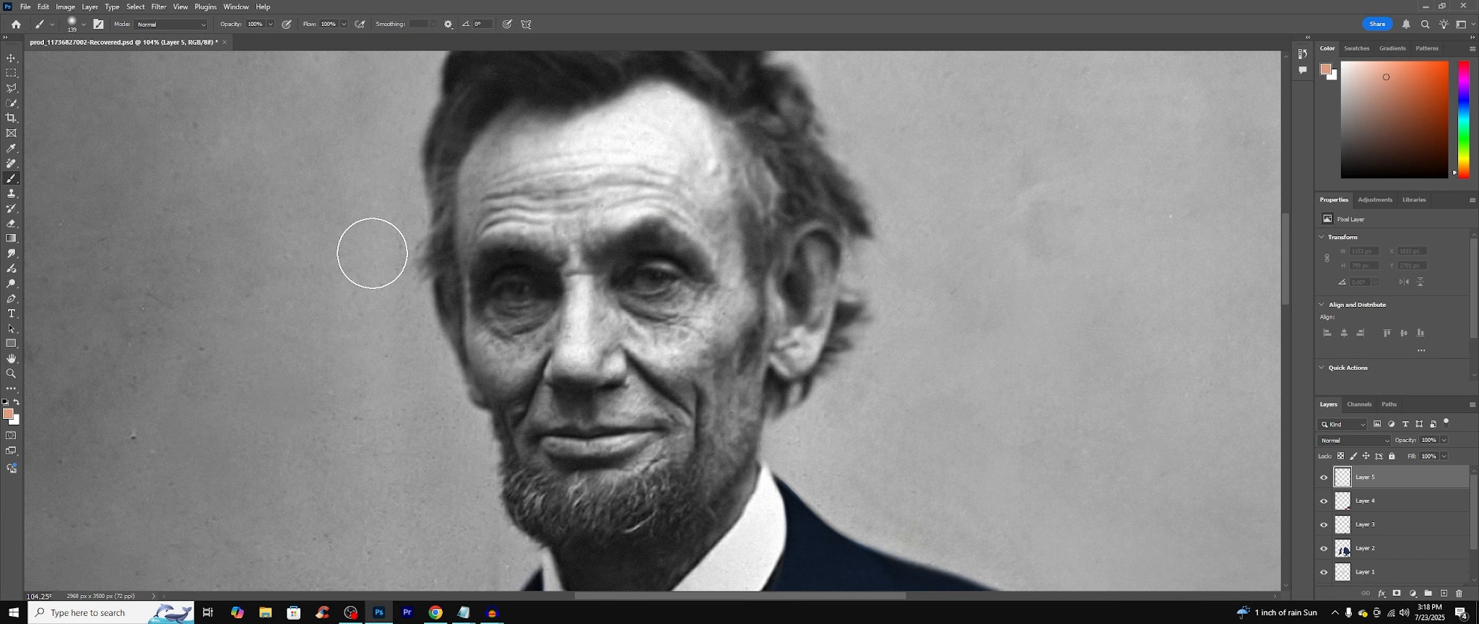
click(1351, 440)
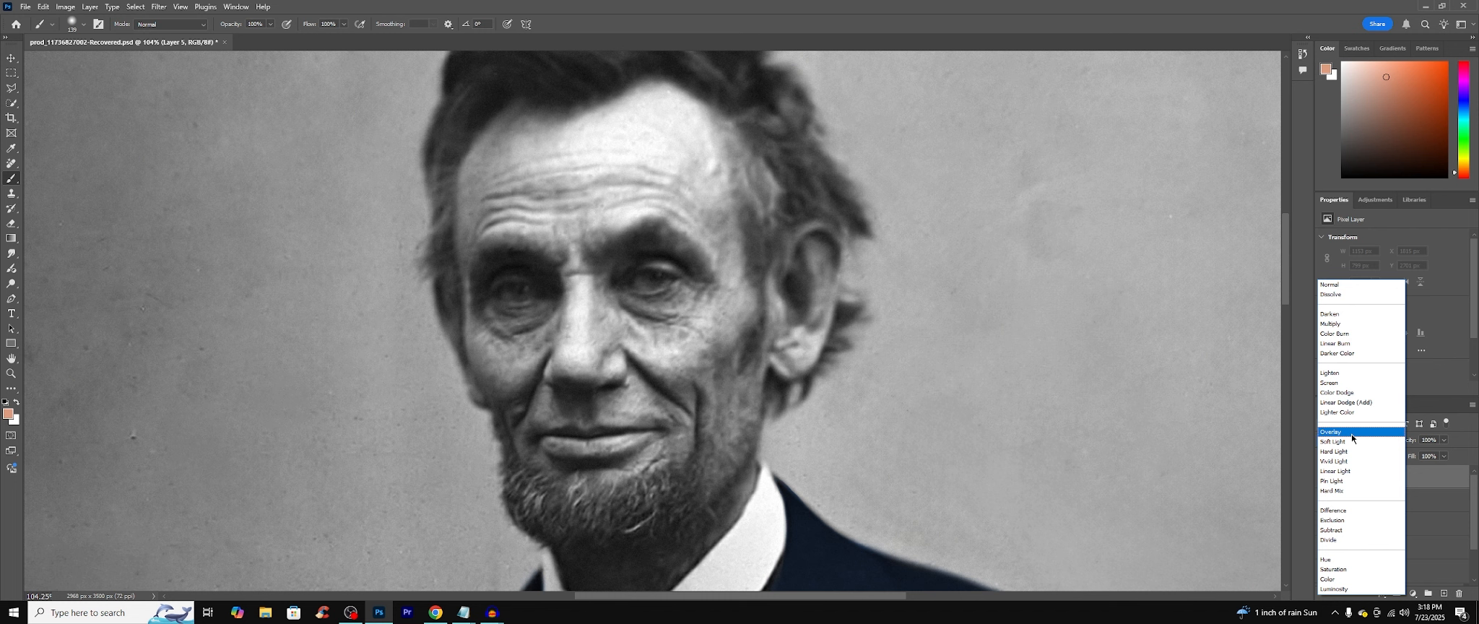
click(1349, 432)
Step: Paint the face with the skin tone on the new Overlay layer, adjusting the hue between strokes
mouse_move(618, 229)
mouse_down()
mouse_move(647, 203)
mouse_move(612, 200)
mouse_move(597, 171)
mouse_move(582, 194)
mouse_move(606, 169)
mouse_move(650, 232)
mouse_up()
click(1465, 177)
mouse_move(672, 192)
mouse_down()
mouse_move(586, 352)
mouse_move(605, 340)
mouse_up()
click(1464, 168)
drag(593, 239, 668, 315)
click(1464, 172)
mouse_move(650, 191)
mouse_down()
mouse_move(700, 436)
mouse_move(558, 221)
mouse_up()
scroll(726, 356, up, 1)
scroll(726, 356, down, 2)
scroll(1372, 534, down, 3)
Step: Choose a more muted skin tone and paint it over the whole face, beard, ear and neck
click(1325, 554)
click(1325, 554)
click(1374, 105)
mouse_move(602, 83)
mouse_down()
mouse_move(680, 258)
mouse_move(505, 353)
mouse_up()
scroll(614, 347, up, 1)
scroll(614, 347, down, 2)
click(1373, 100)
drag(613, 144, 768, 207)
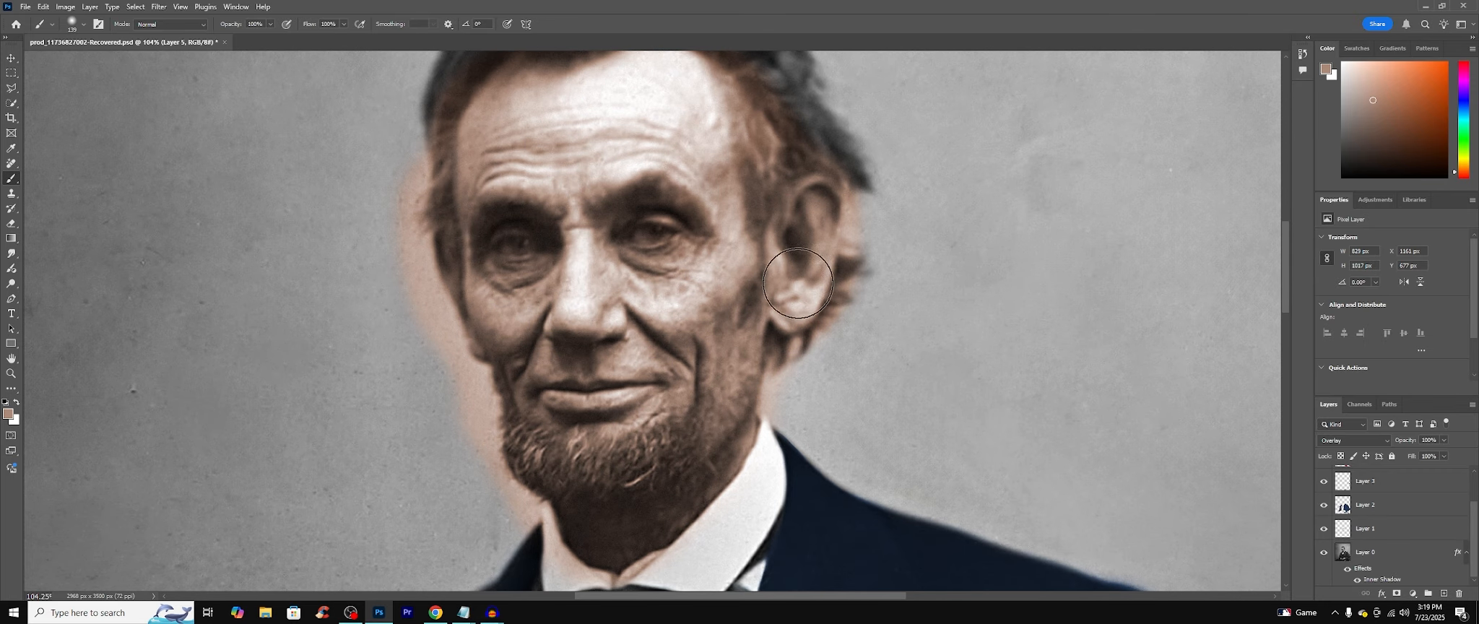
scroll(724, 299, down, 2)
scroll(723, 300, up, 2)
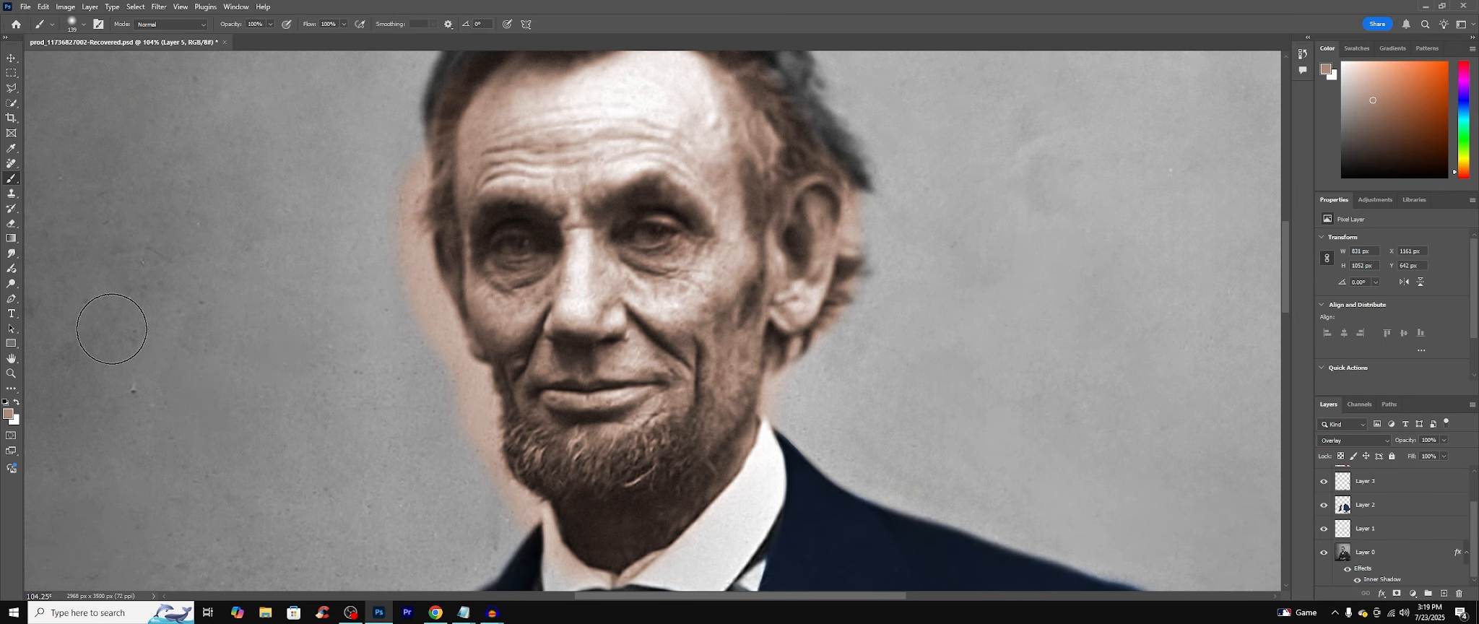
Step: Check the face colouring and paint both hands with the same muted skin tone
click(14, 374)
drag(739, 218, 697, 189)
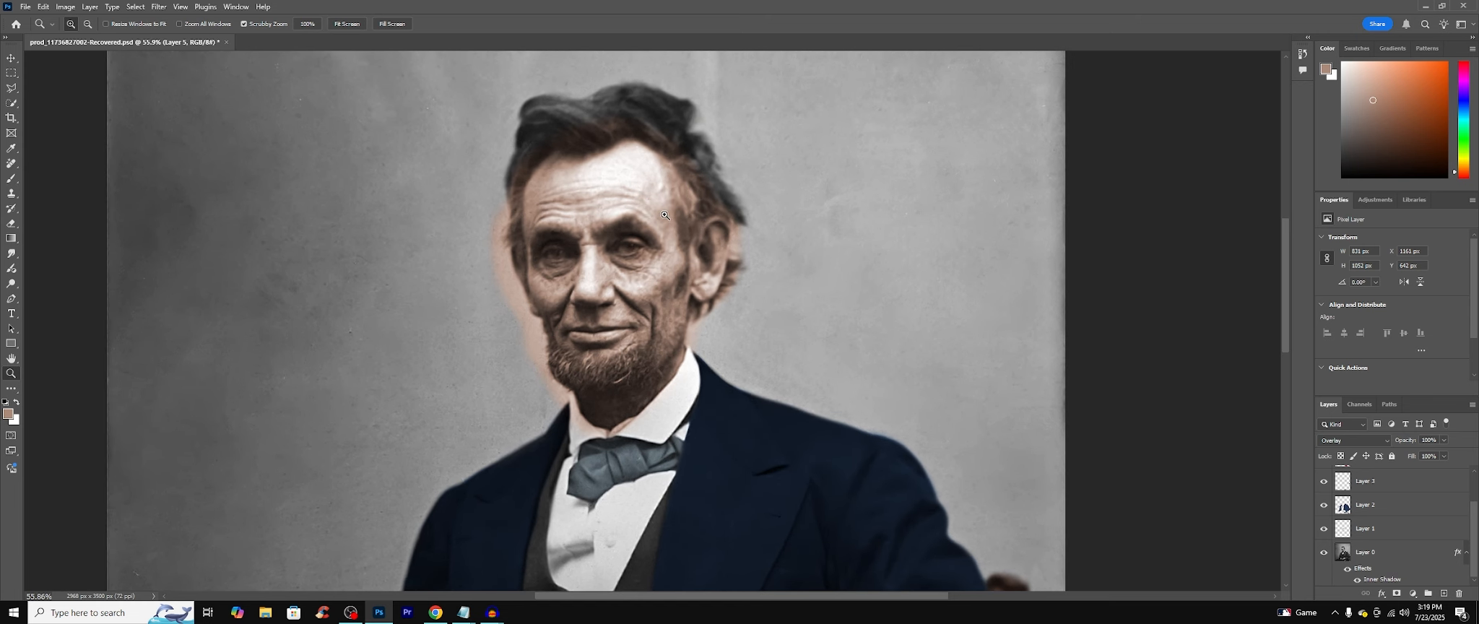
click(717, 284)
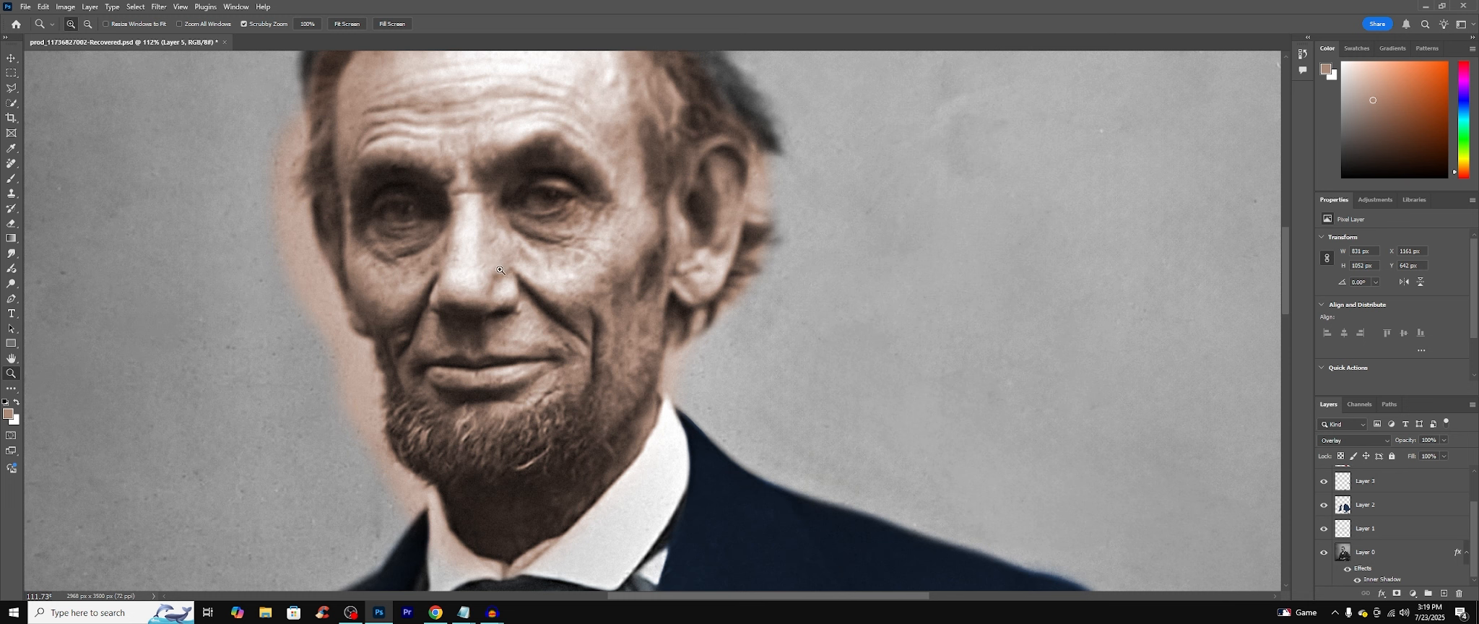
scroll(484, 299, up, 3)
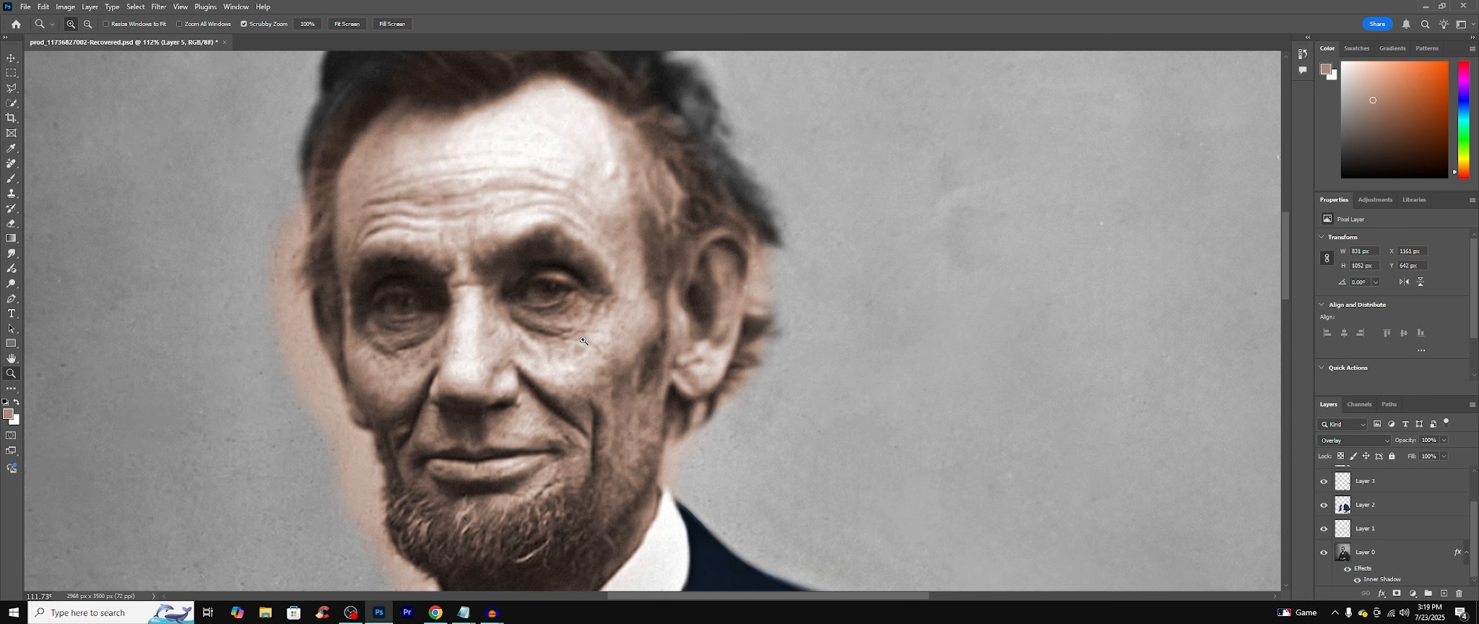
scroll(597, 332, down, 4)
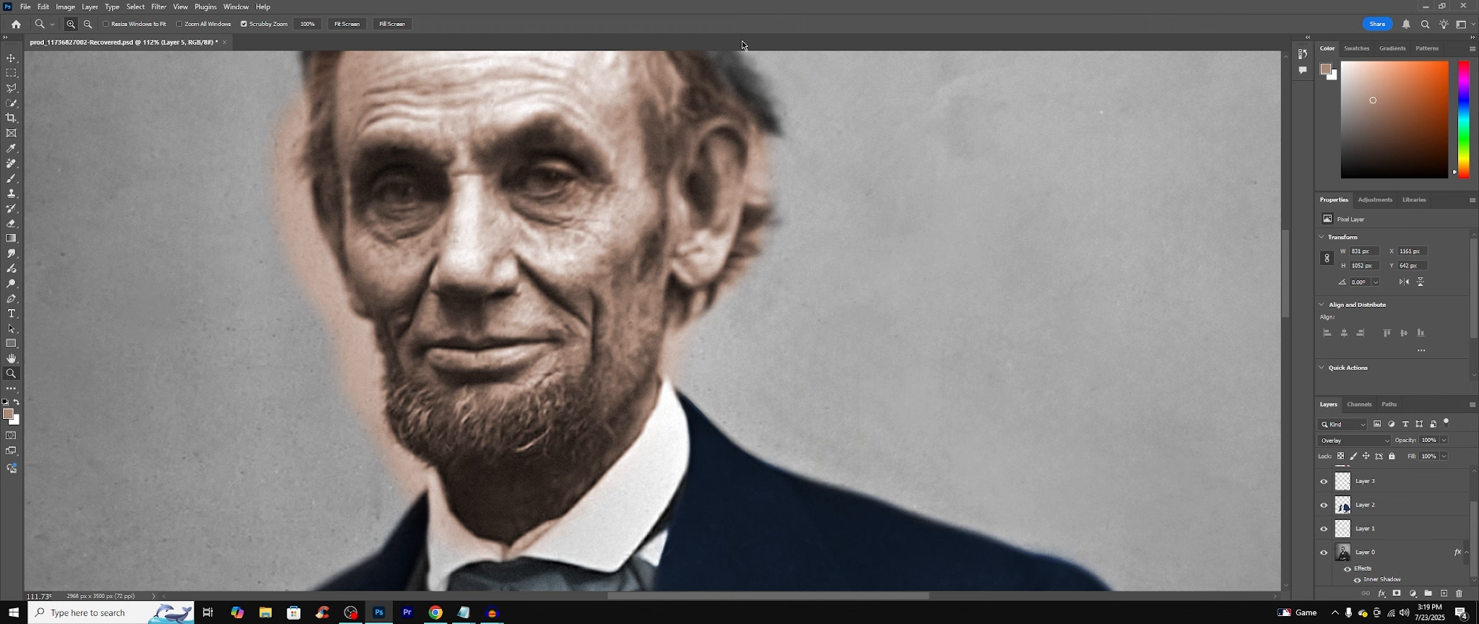
scroll(619, 166, down, 20)
key(b)
mouse_move(501, 353)
mouse_down()
mouse_move(605, 253)
mouse_move(274, 441)
mouse_up()
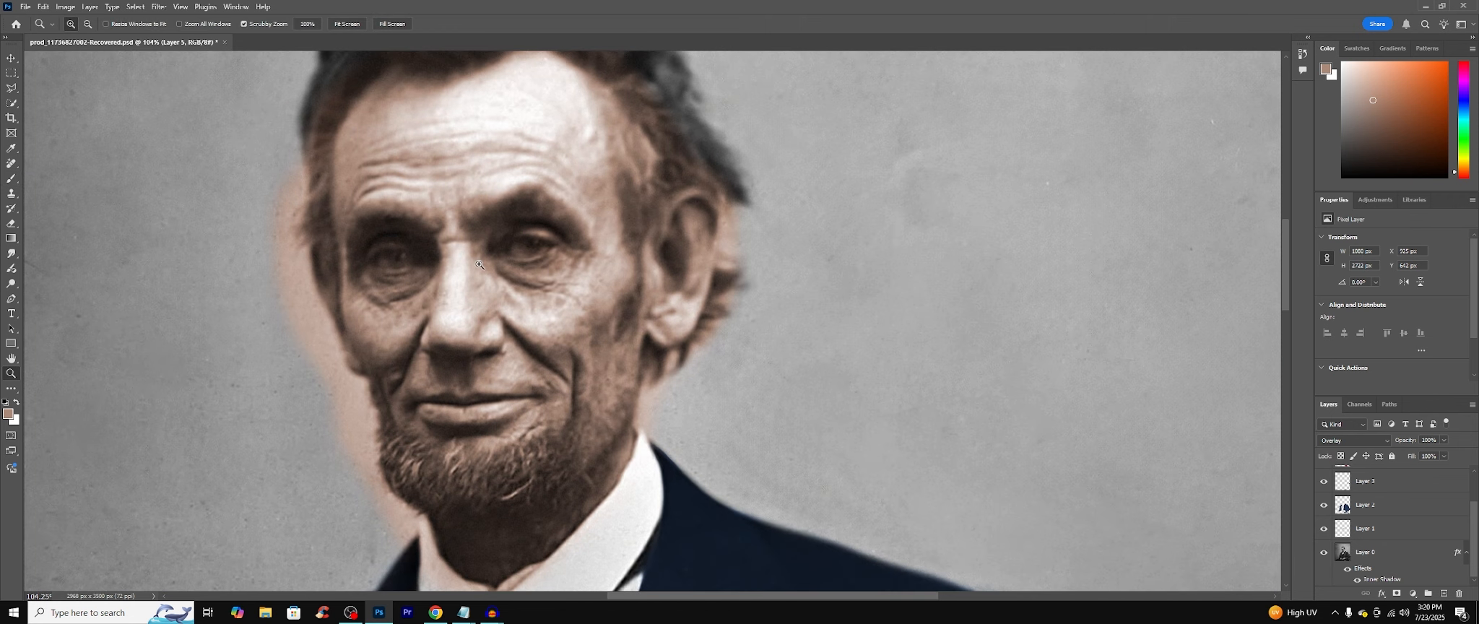
Step: Paint orange-red over the cheeks and ear on a new Overlay layer and set that layer's opacity to 29%
mouse_move(554, 445)
mouse_down()
mouse_move(462, 290)
mouse_move(679, 260)
mouse_up()
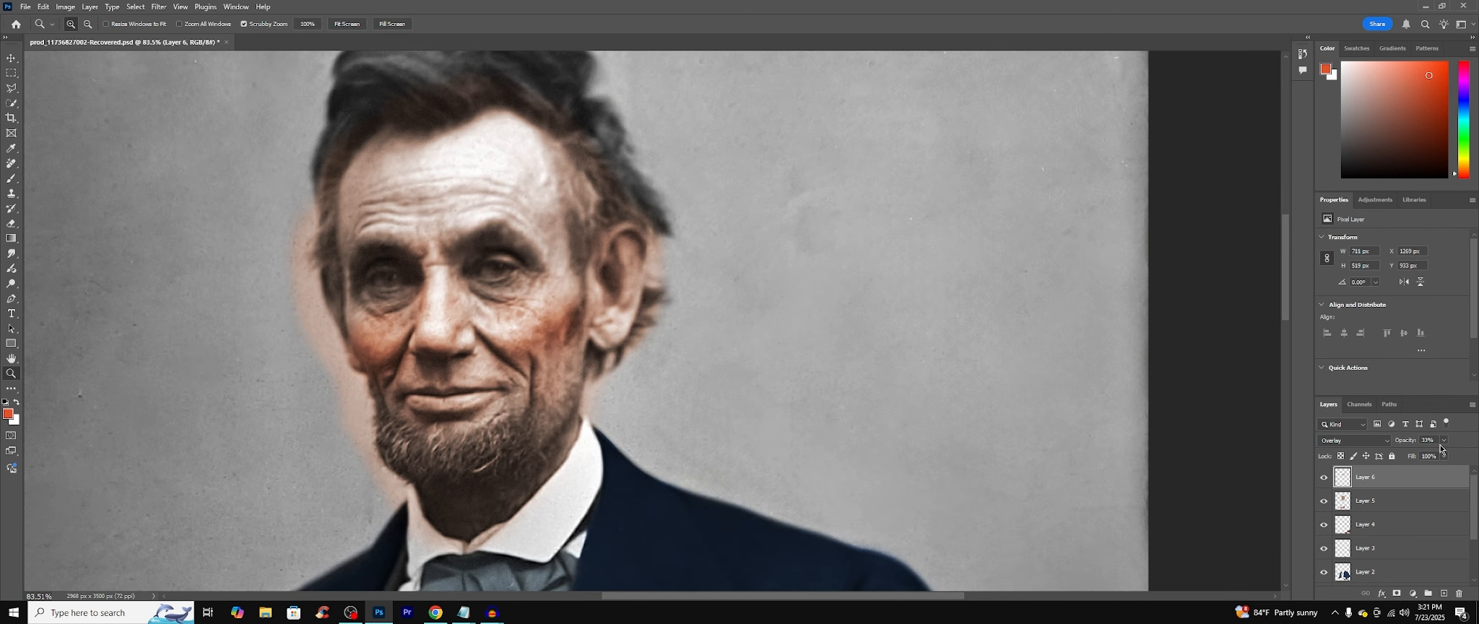
key(z)
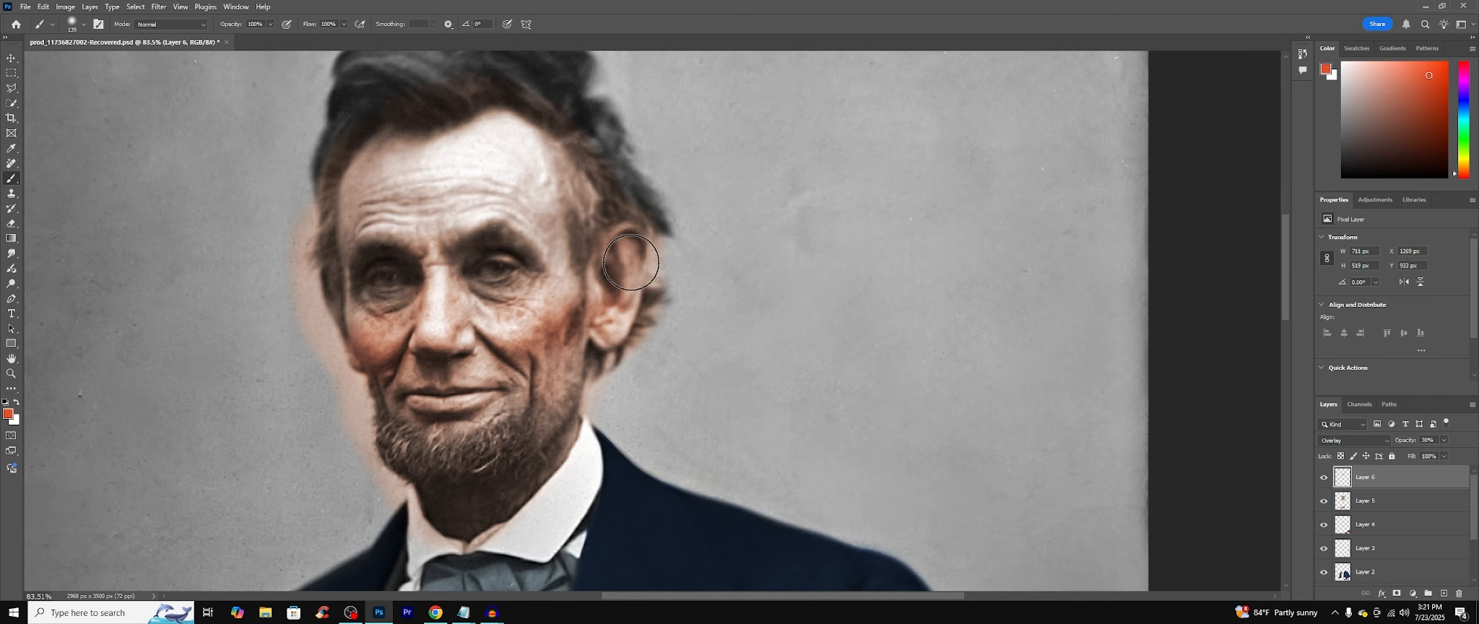
key(2)
key(5)
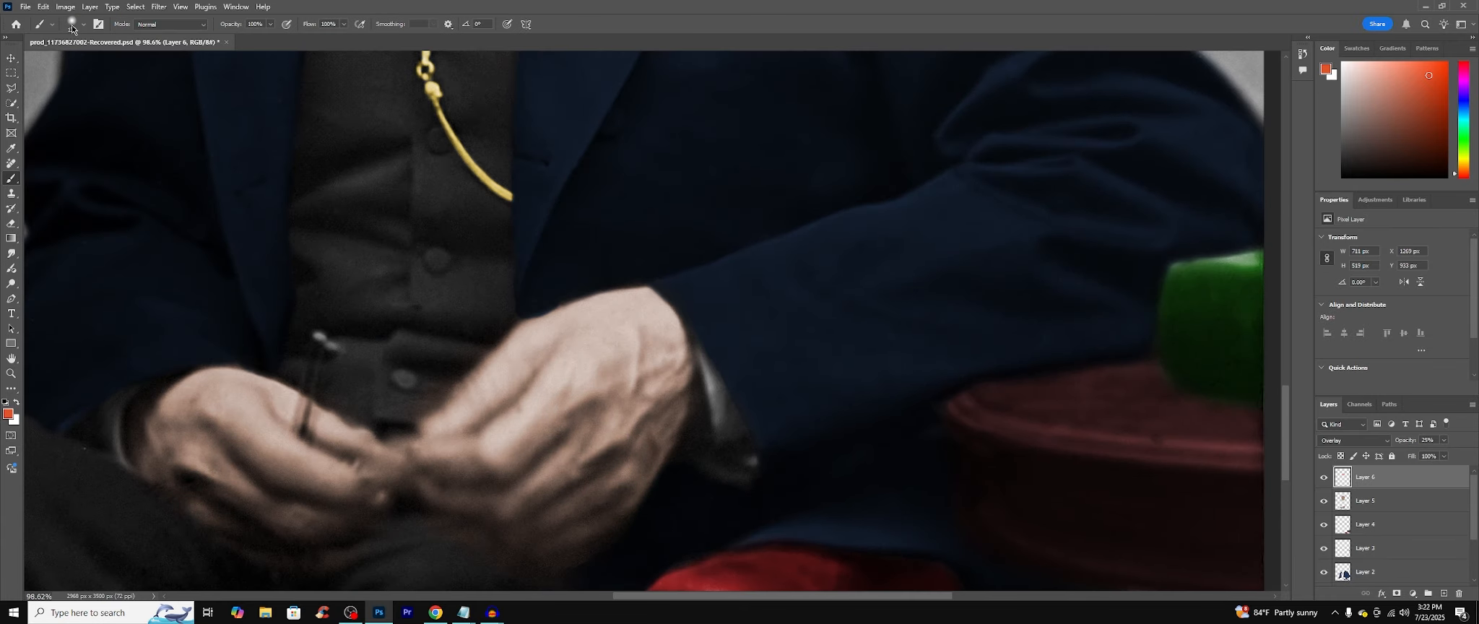
Step: Add the orange-red tint to both hands with a soft brush on the same layer
scroll(314, 489, down, 3)
click(12, 223)
click(83, 24)
click(475, 473)
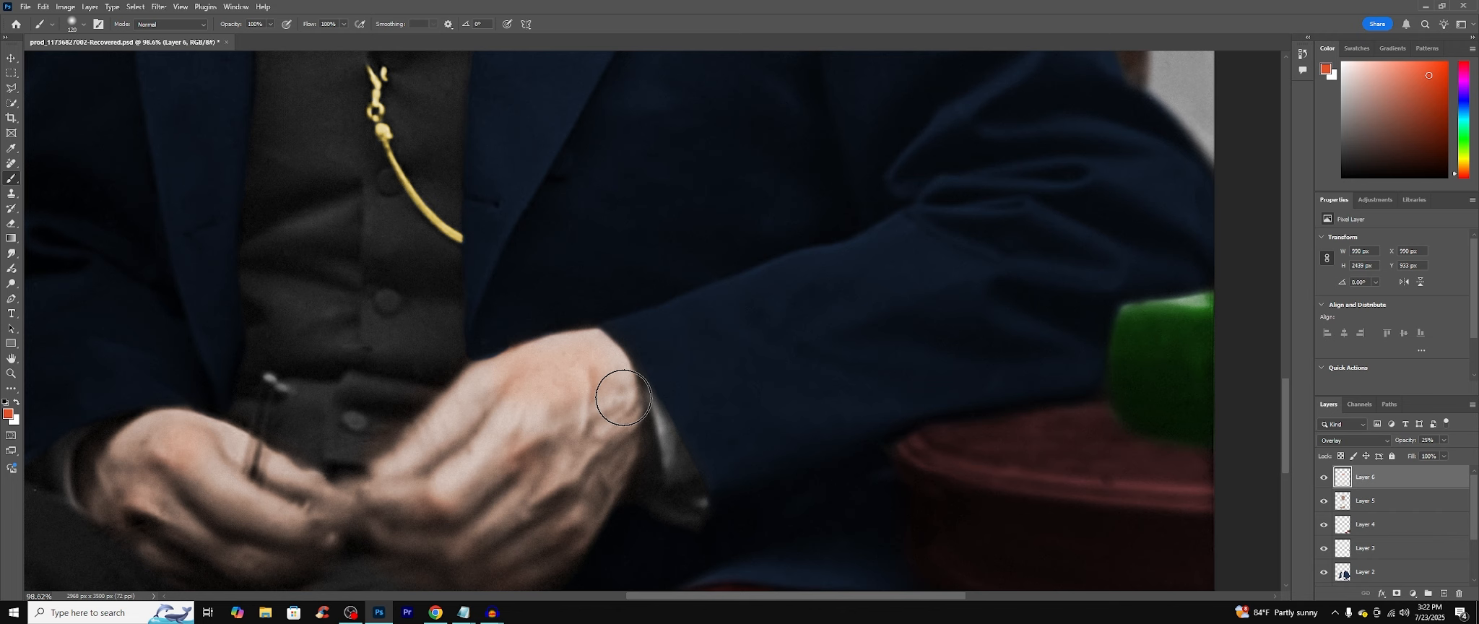
key(z)
drag(112, 482, 12, 268)
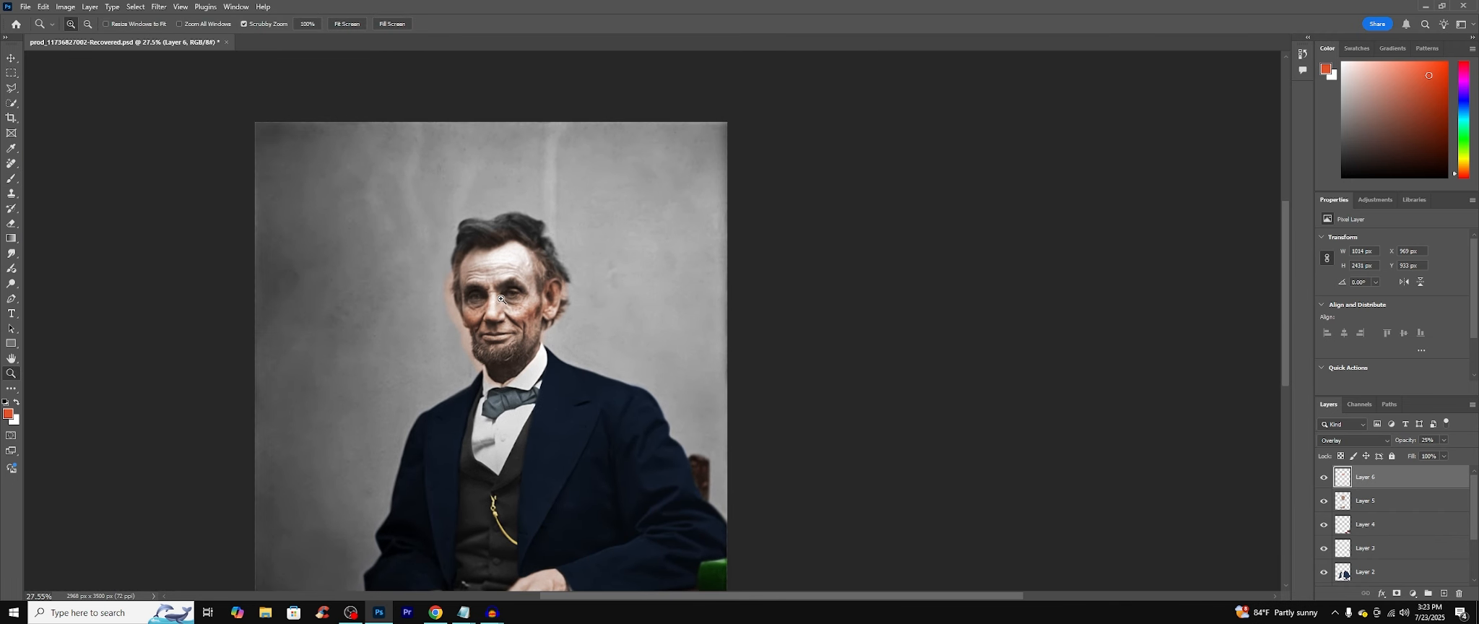
Step: Add another layer with Overlay blending, choose a light pink and paint the lips with a small brush
click(560, 273)
drag(562, 277, 543, 277)
drag(527, 361, 556, 361)
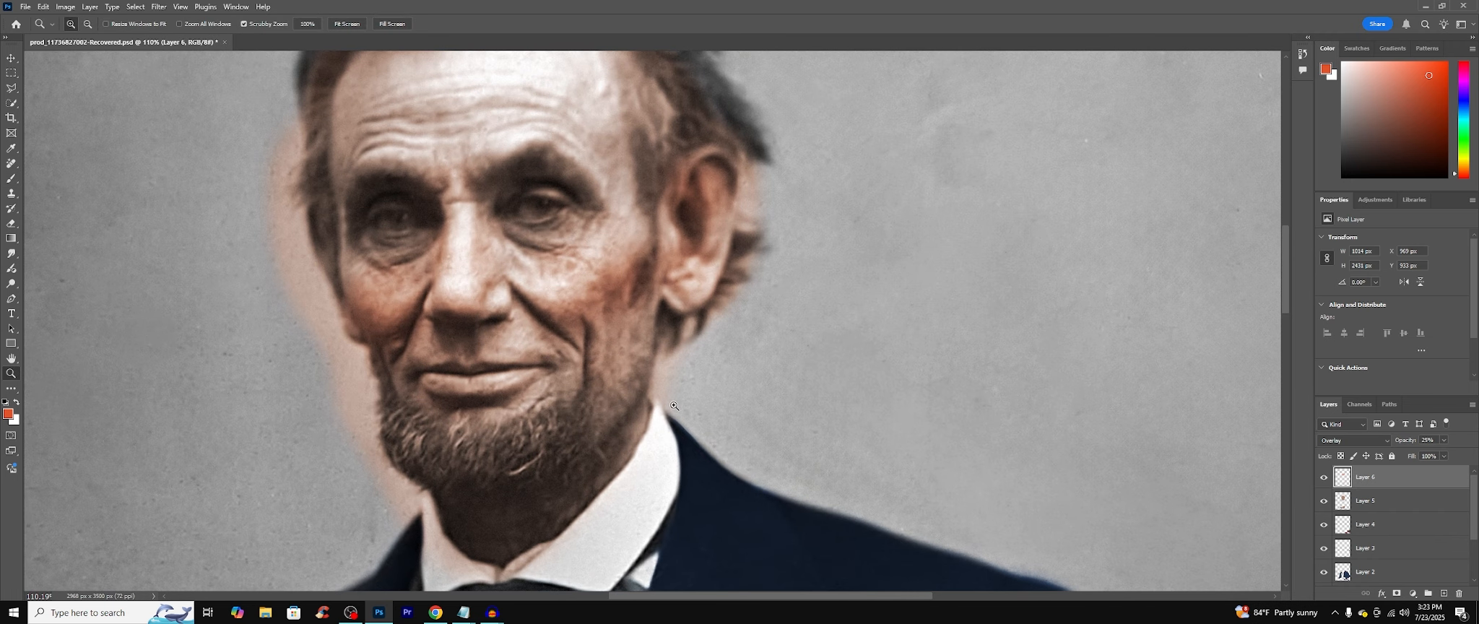
click(1443, 593)
click(1352, 439)
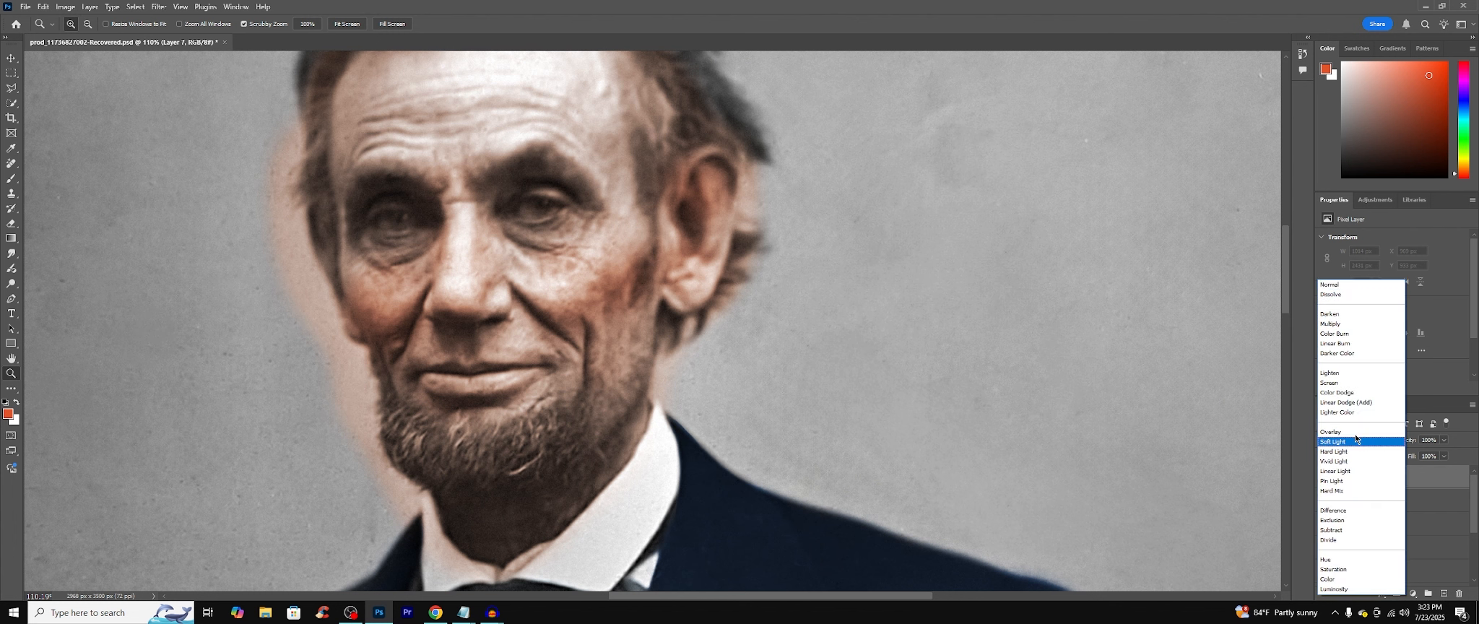
click(1358, 435)
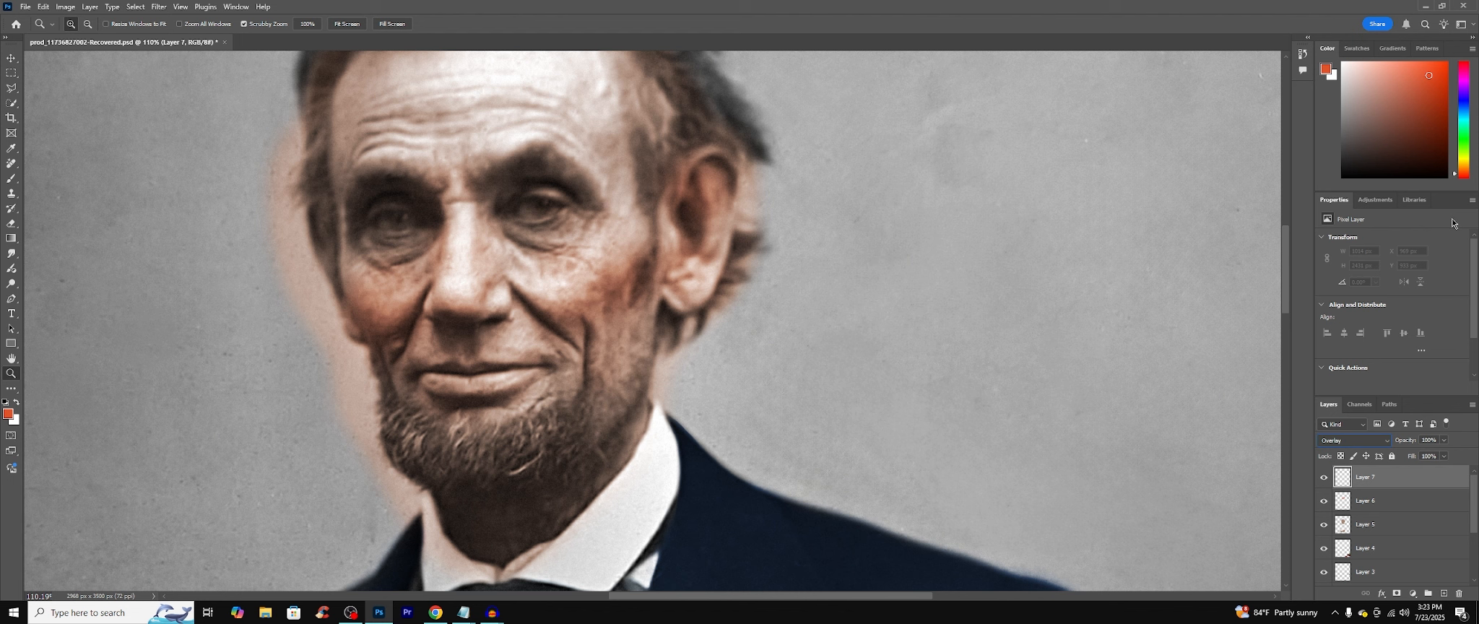
drag(1467, 174, 1465, 182)
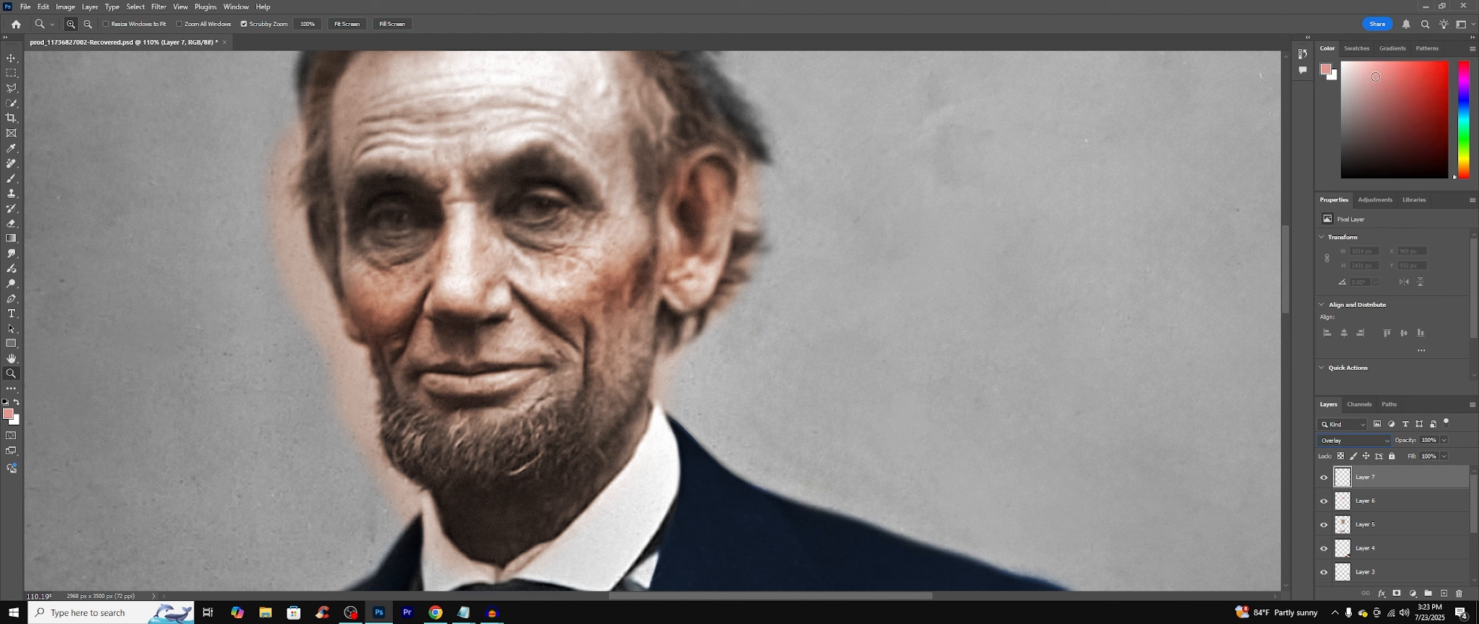
click(13, 179)
click(71, 29)
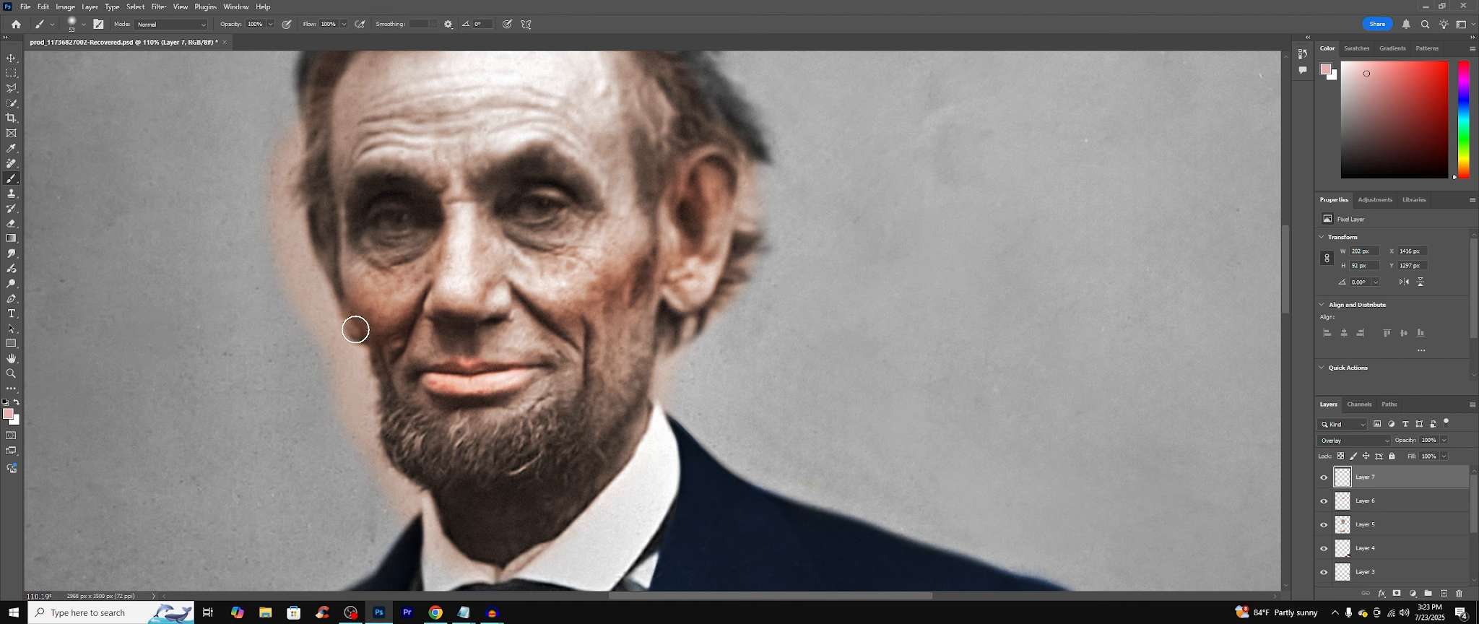
Step: Erase the pink that spills over the edges of the lips with a small eraser
key(e)
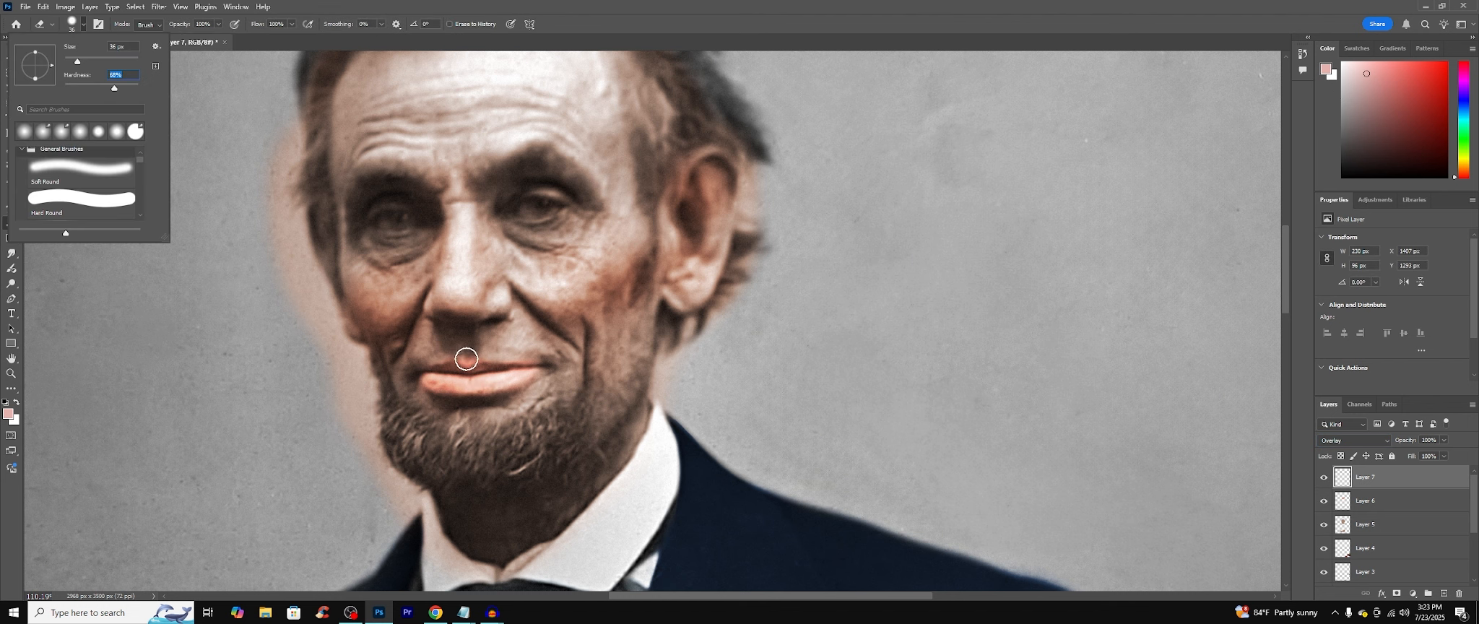
scroll(569, 406, up, 1)
key(z)
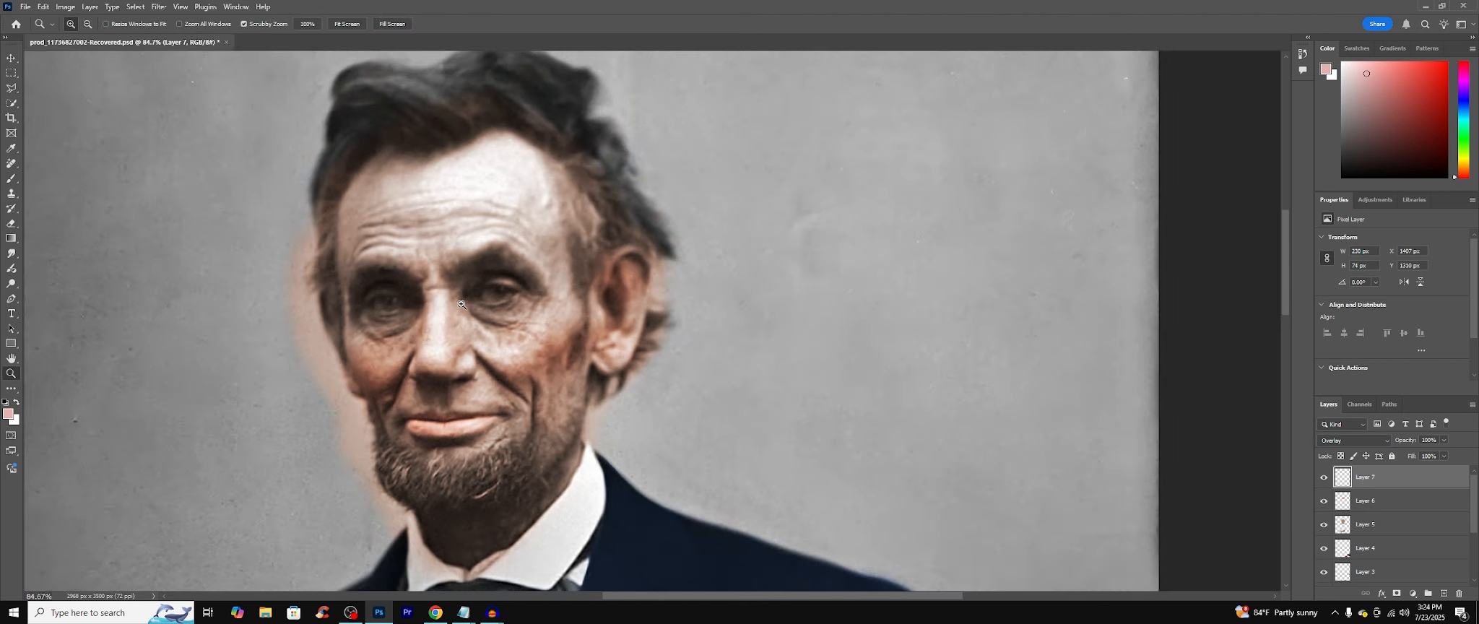
Step: Identify the skin-tone layer by toggling its visibility and erase its colour from both eyes with a small soft eraser
scroll(462, 301, down, 1)
scroll(493, 255, up, 4)
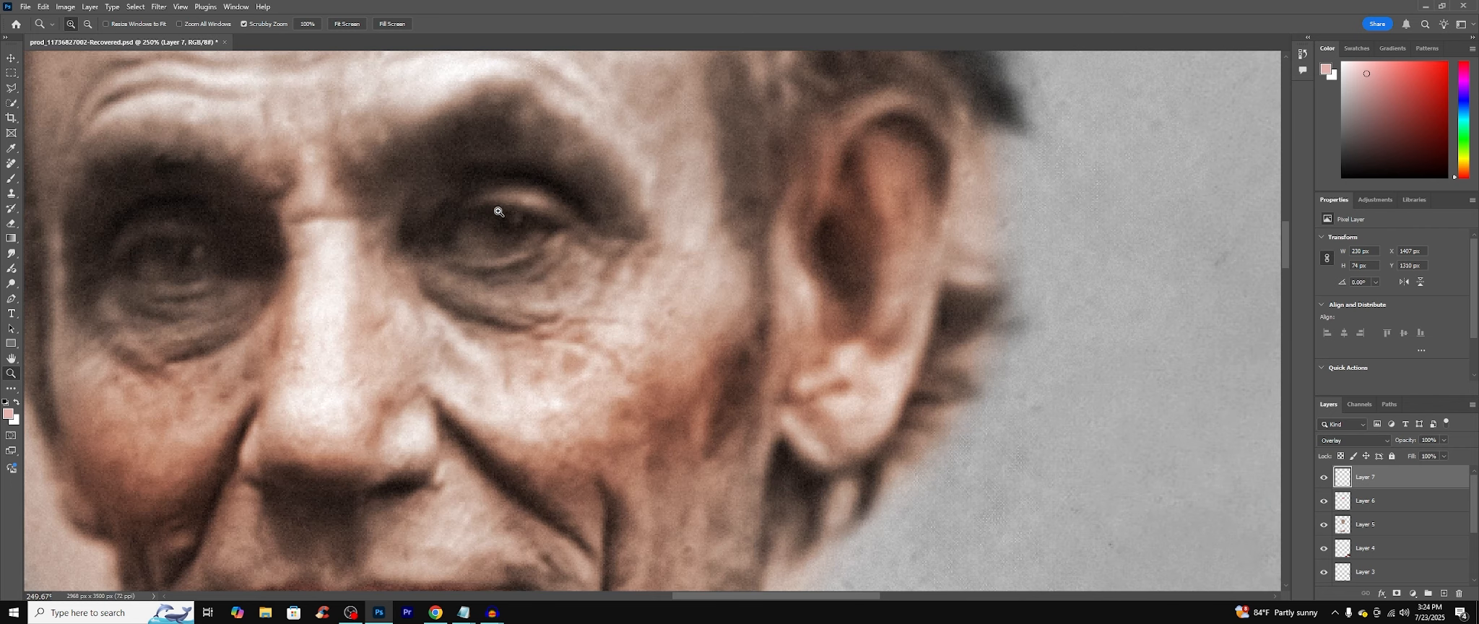
click(1324, 524)
click(1323, 524)
click(1324, 524)
click(1324, 524)
click(1371, 527)
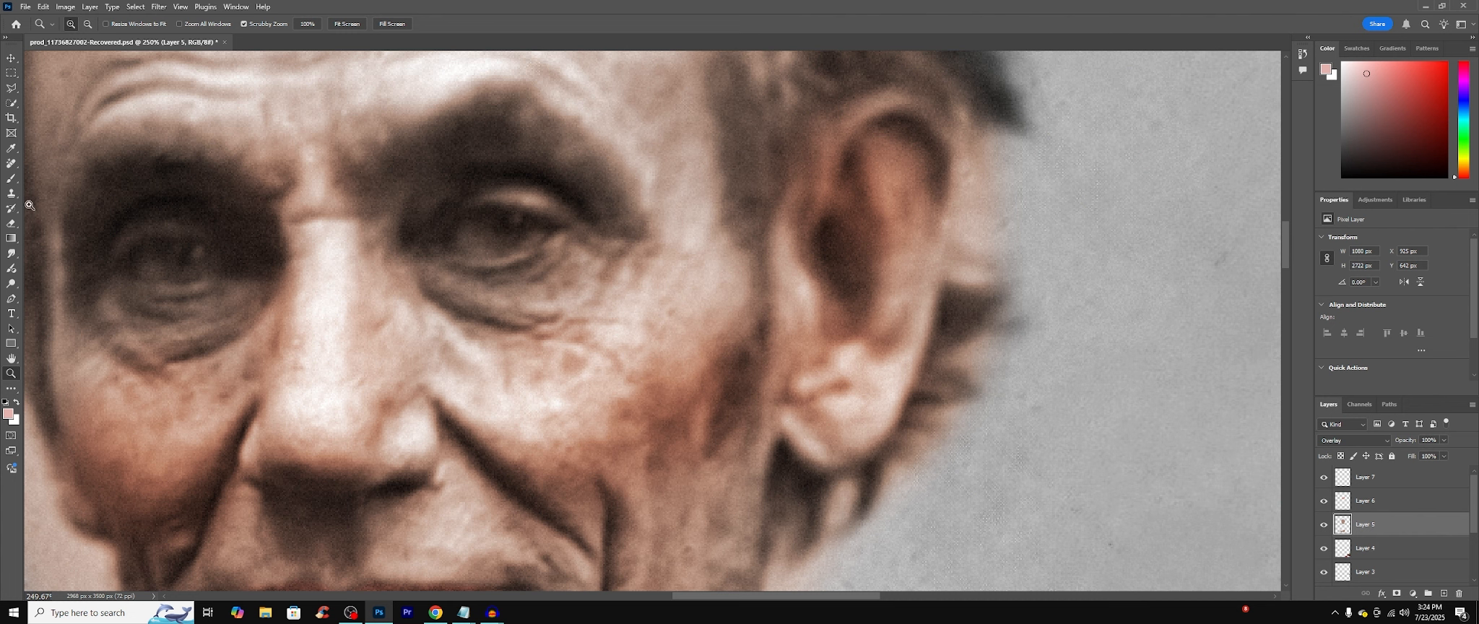
click(16, 221)
click(83, 25)
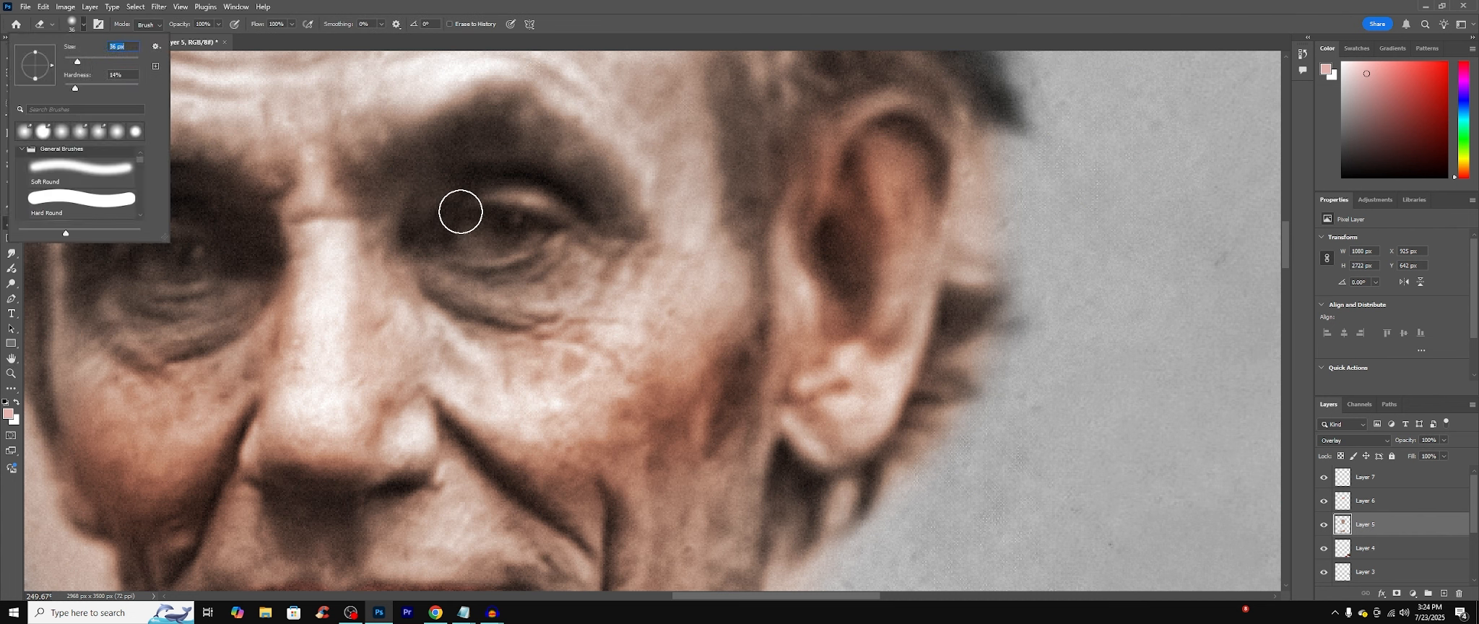
mouse_move(475, 232)
mouse_down()
mouse_move(551, 248)
mouse_move(471, 234)
mouse_move(536, 242)
mouse_move(475, 228)
mouse_up()
mouse_move(193, 263)
mouse_down()
mouse_move(158, 258)
mouse_move(333, 260)
mouse_move(155, 260)
mouse_up()
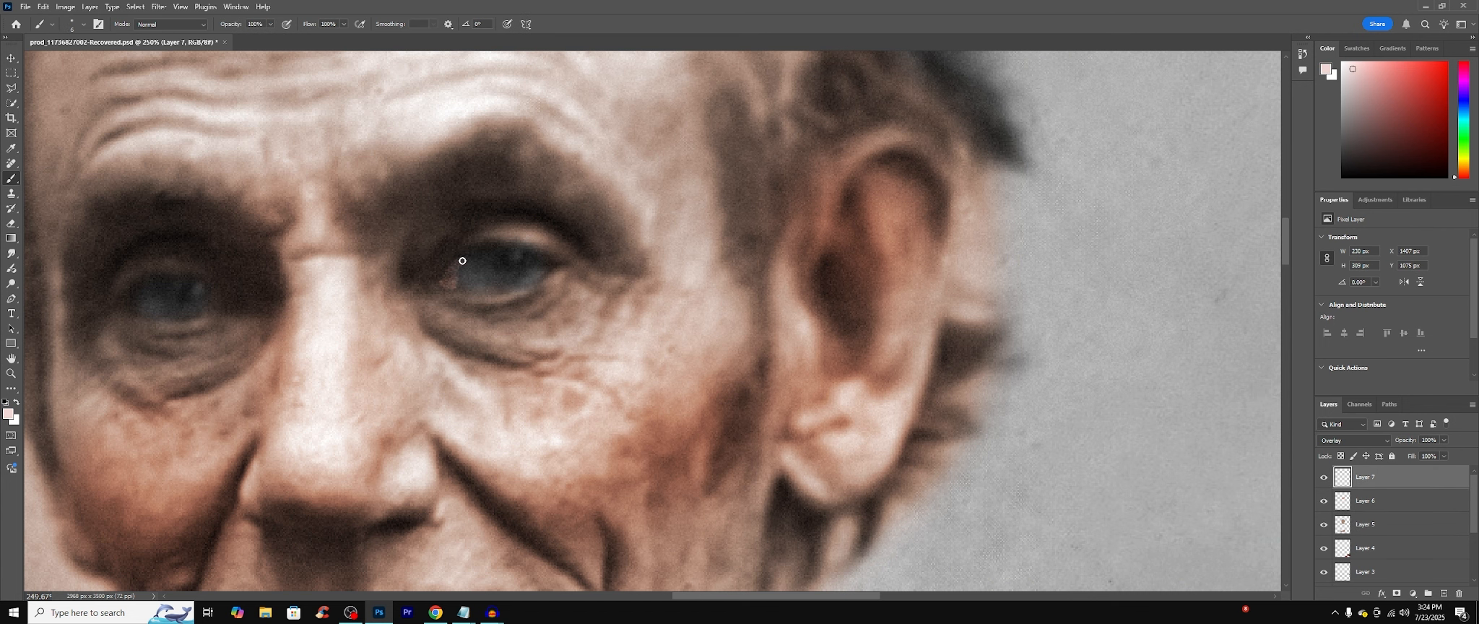
Step: Tint the eyes blue-green, erase the skin tone from the beard and hair, and start applying dark brown to the hair
right_click(449, 278)
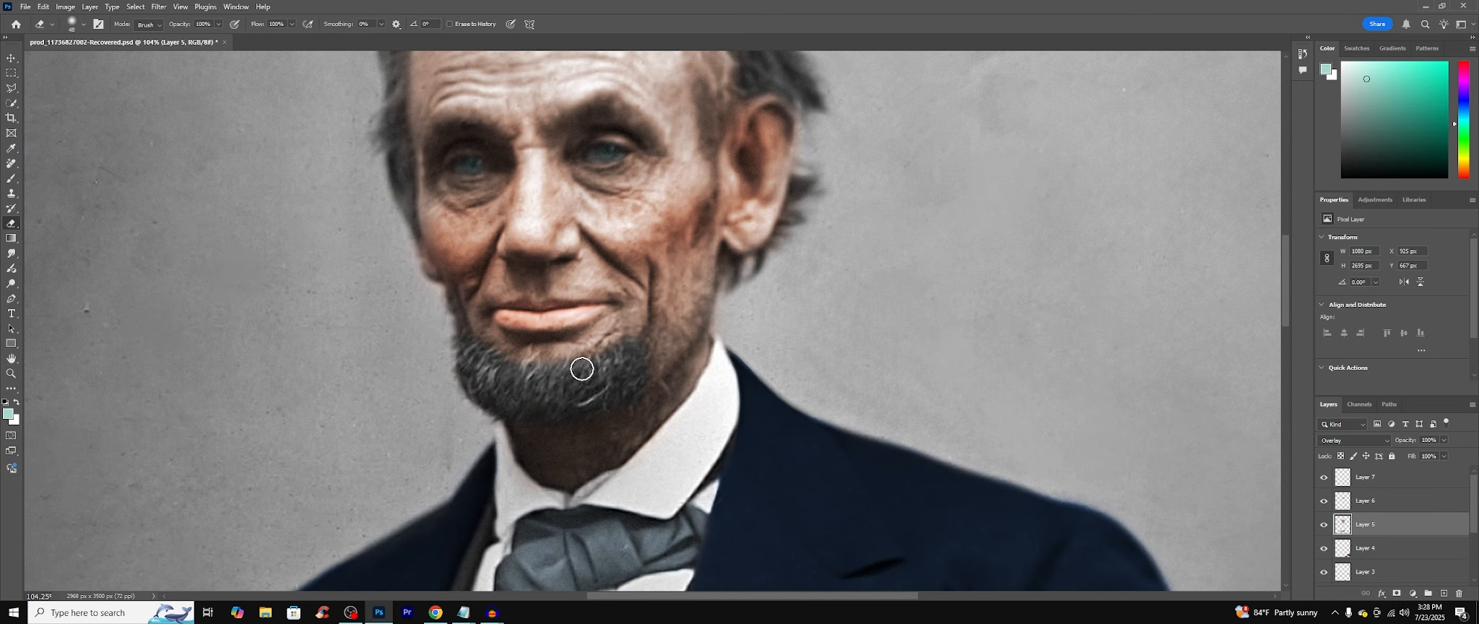
scroll(650, 365, up, 2)
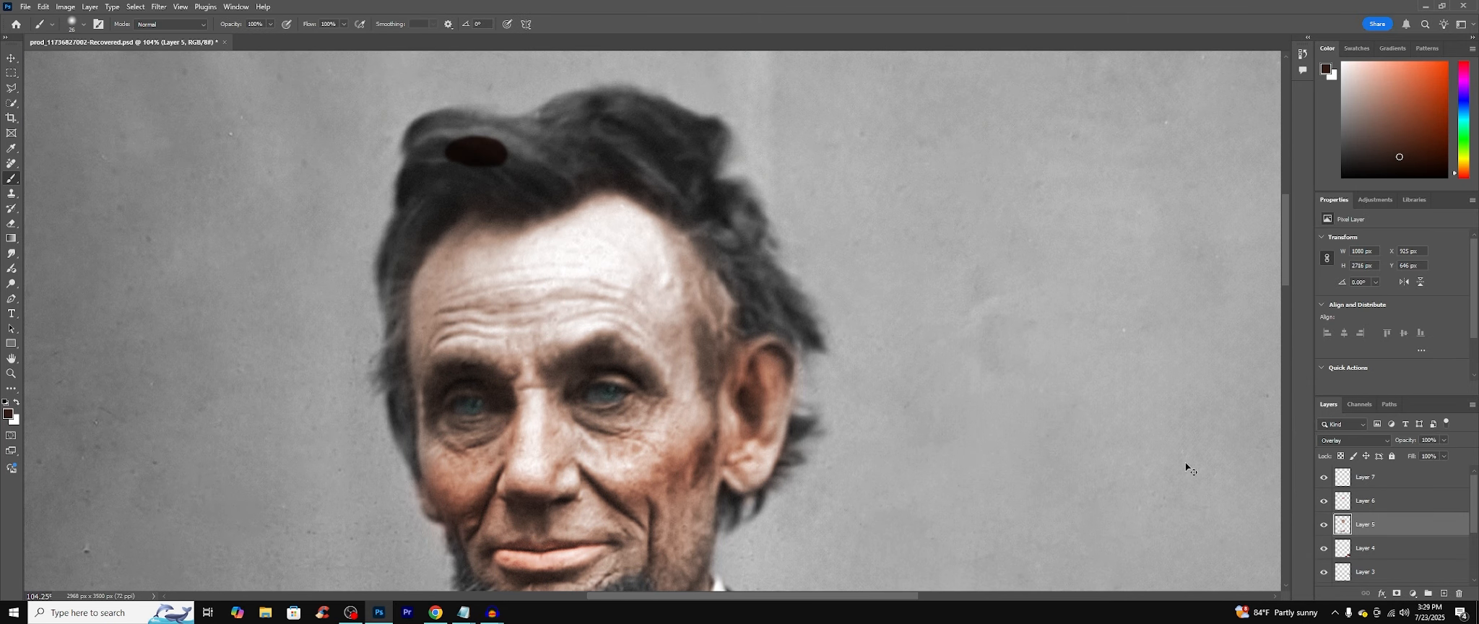